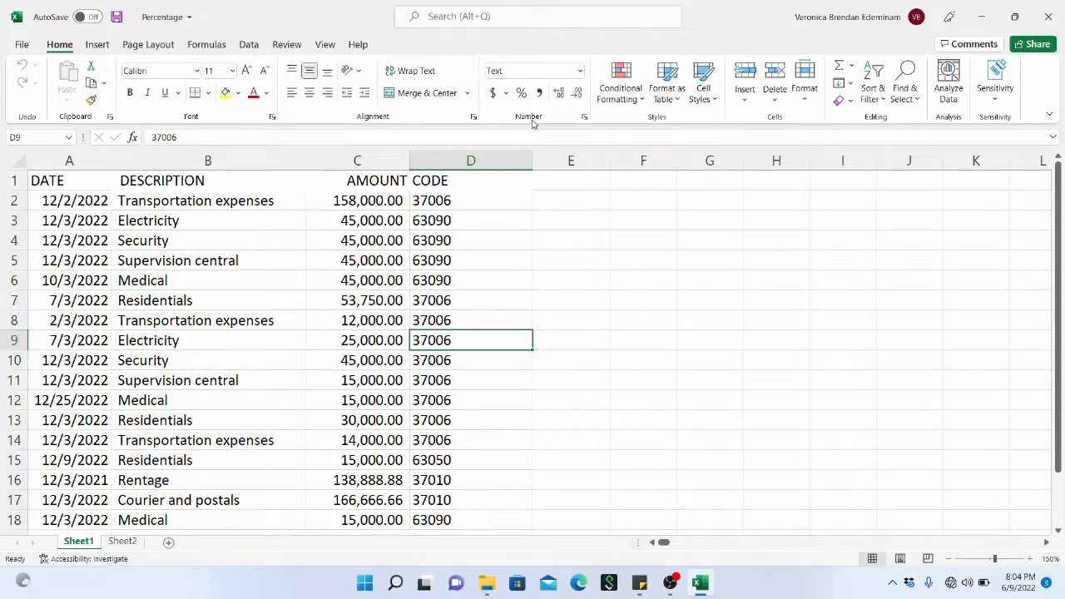
click(512, 274)
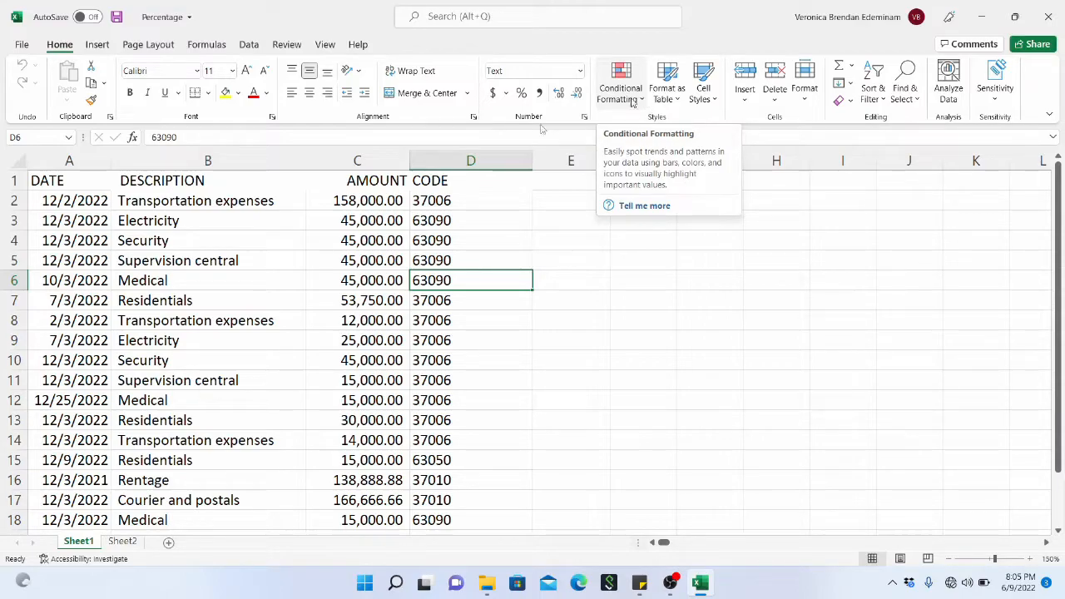
click(354, 208)
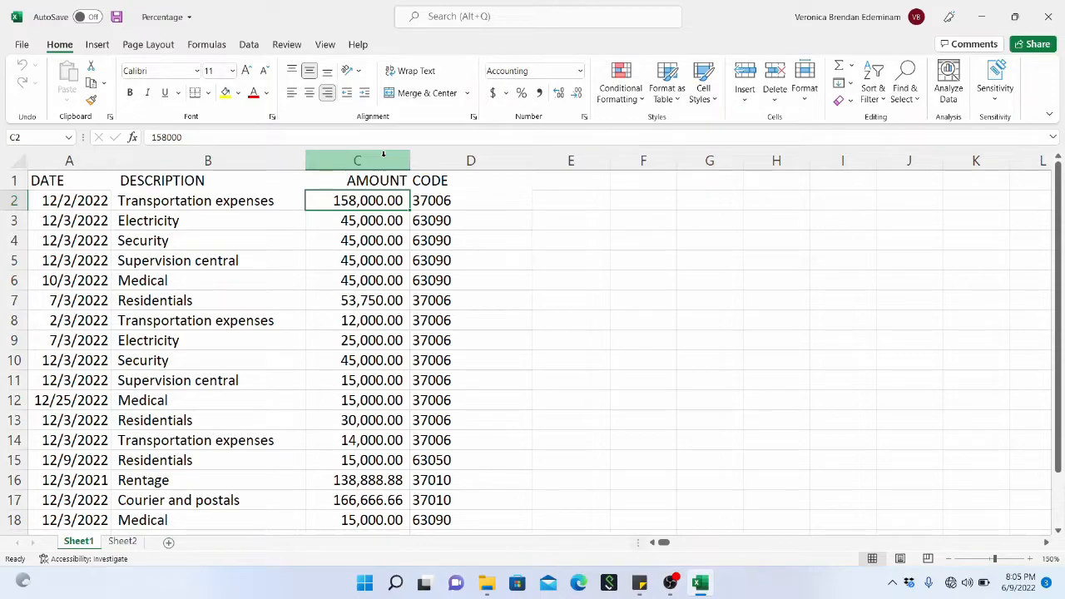
click(381, 154)
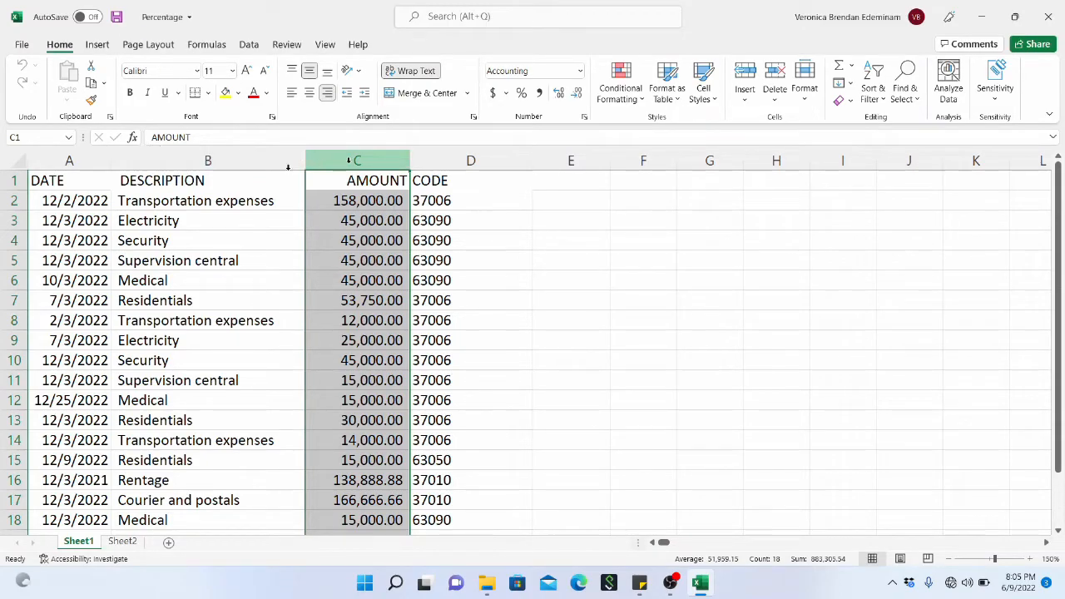
drag(70, 160, 352, 161)
click(307, 230)
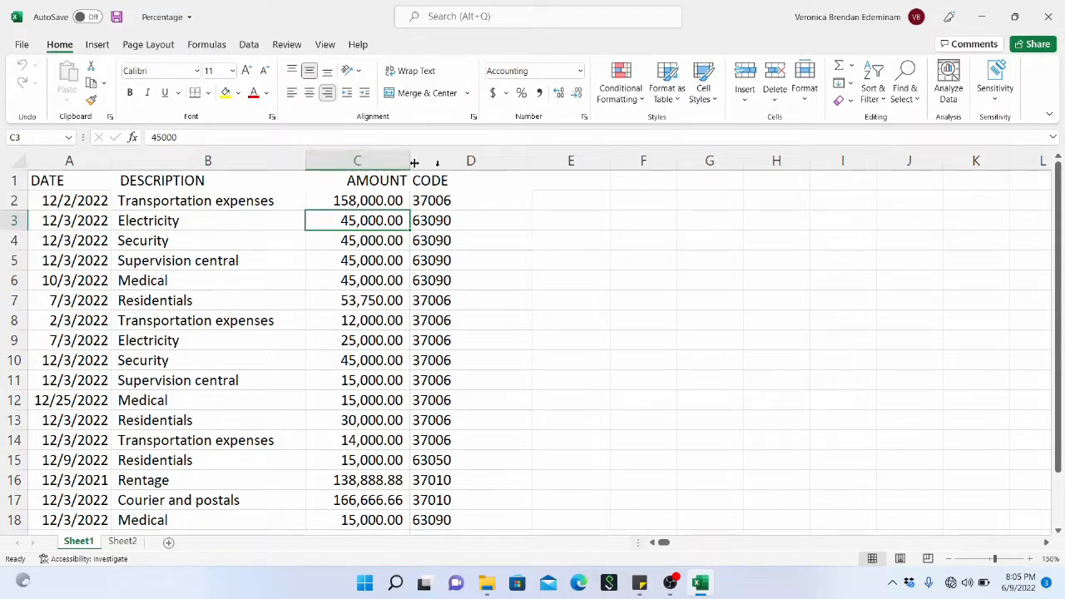
Step: Set up a Greater Than highlight rule on the whole AMOUNT column with a threshold of 50000
click(348, 160)
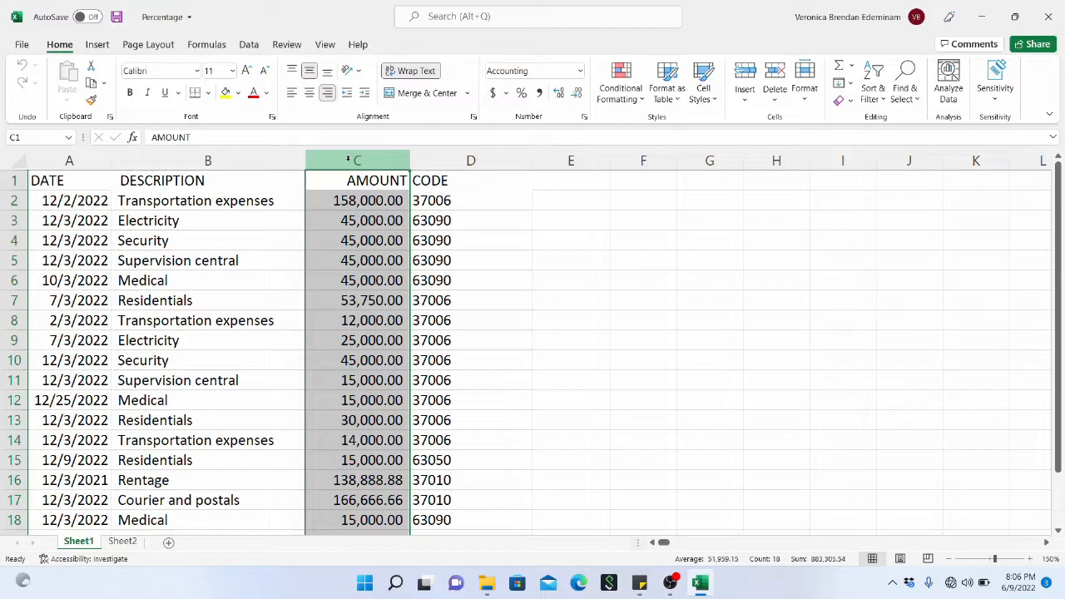
click(641, 101)
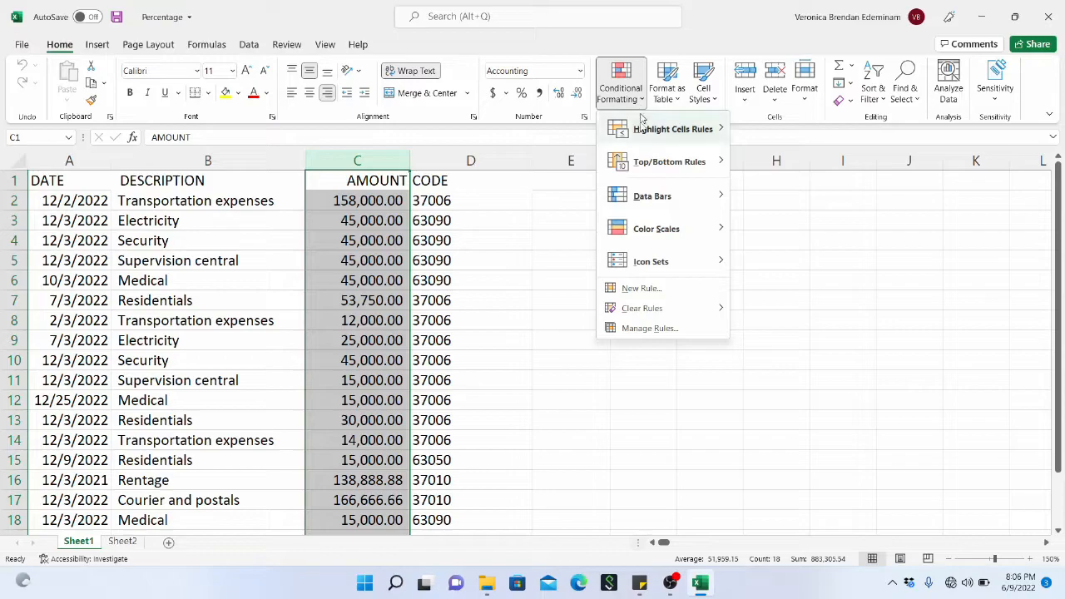
mouse_move(658, 133)
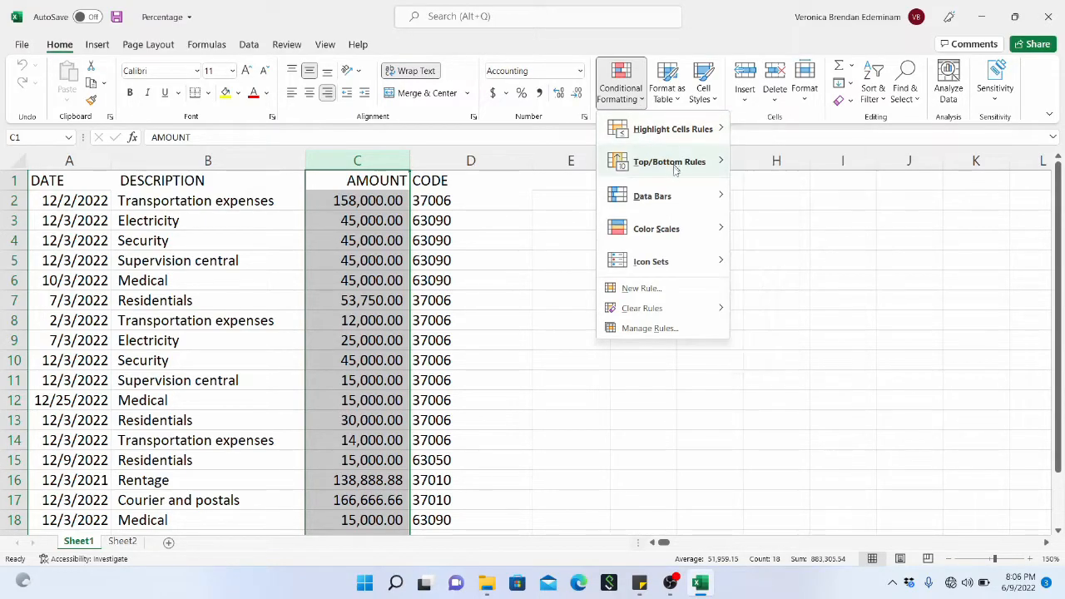
mouse_move(674, 206)
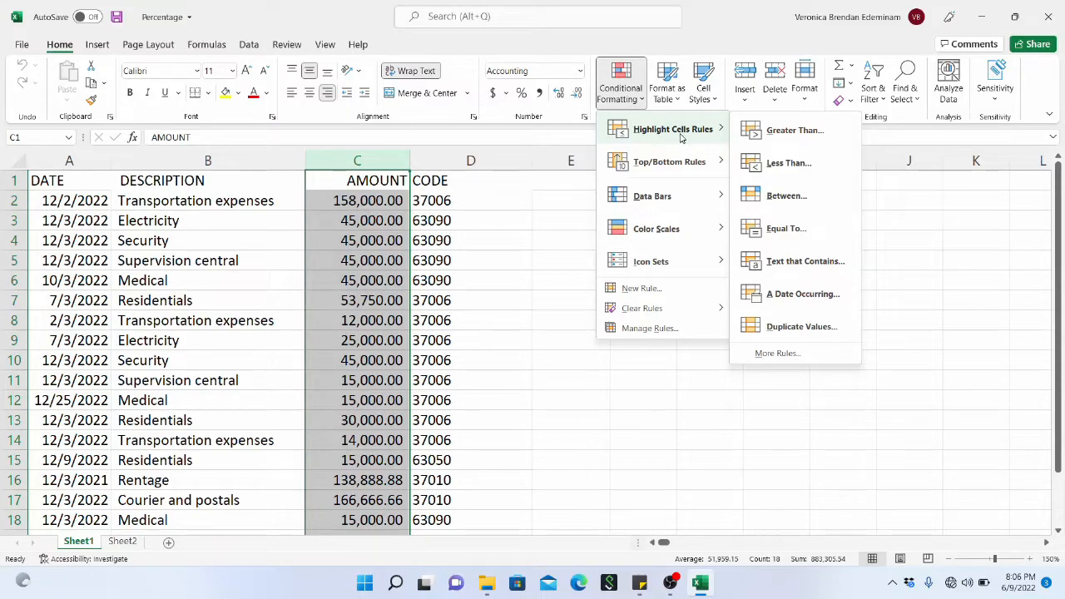
click(789, 133)
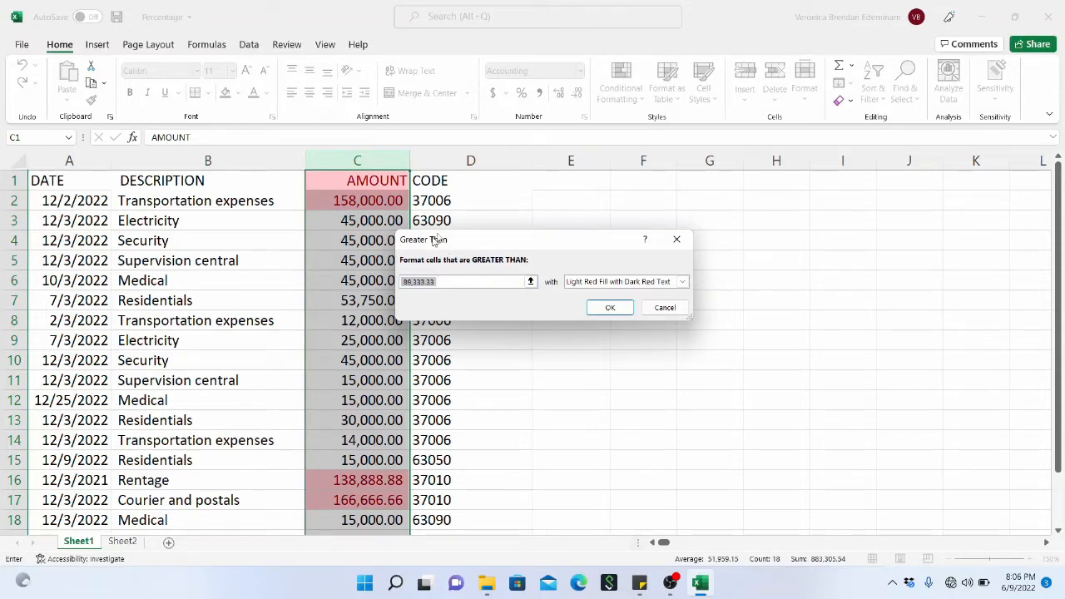
drag(502, 241, 598, 182)
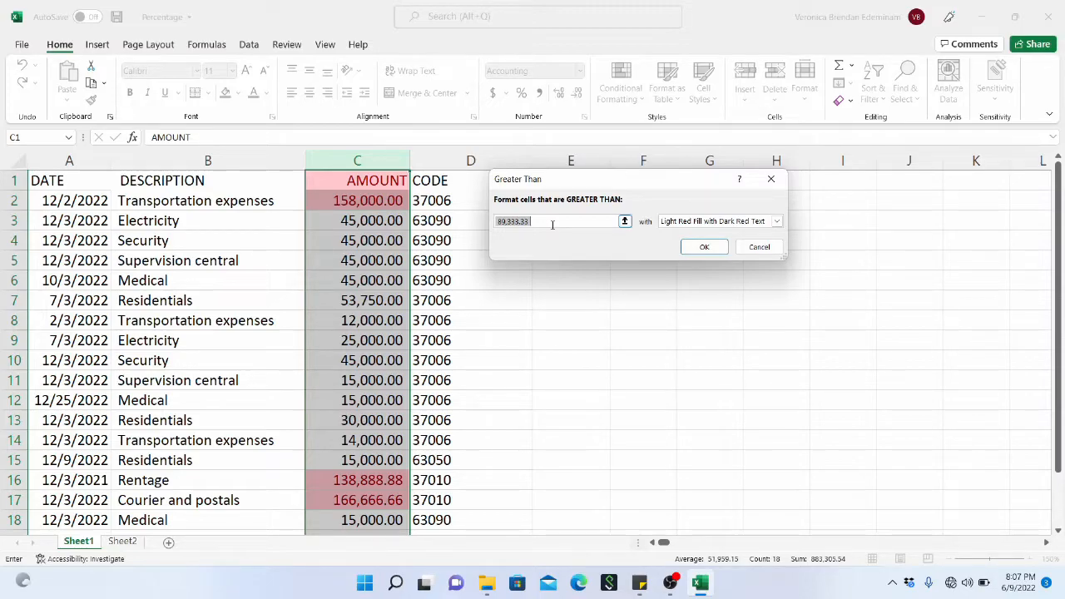
drag(552, 223, 484, 220)
text(5)
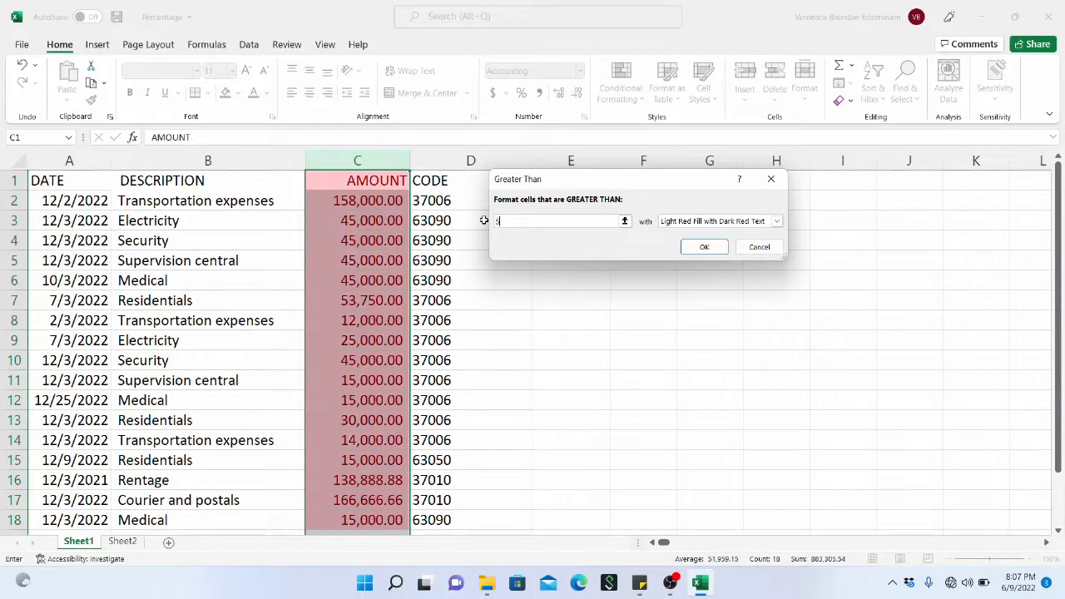
text(0000)
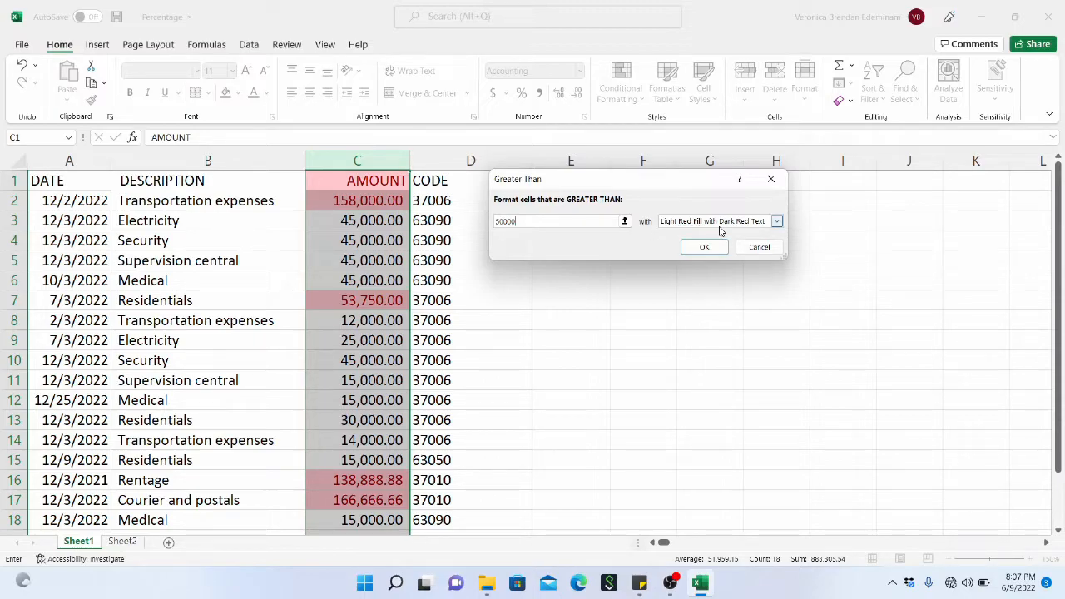
Step: Try the yellow fill, green fill, light red fill, red text and red border formats on the Greater Than rule
click(776, 223)
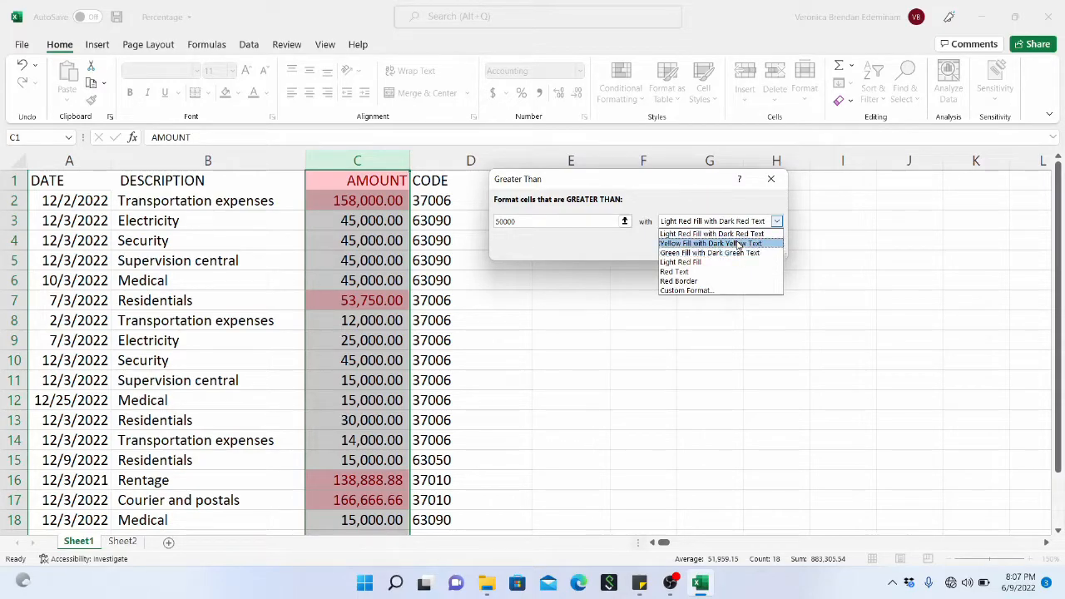
click(738, 244)
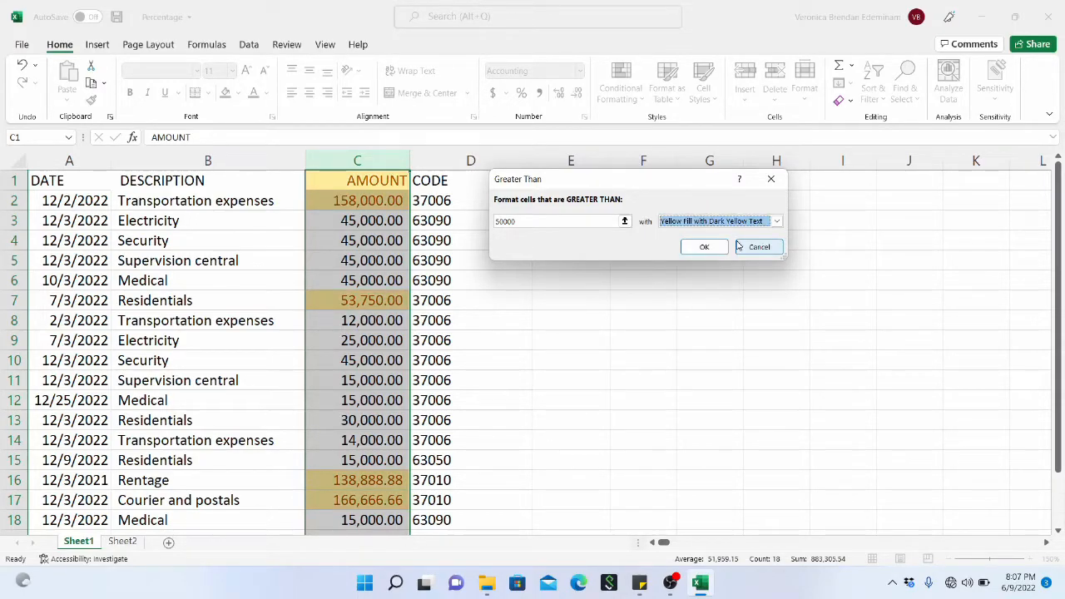
click(776, 221)
click(712, 252)
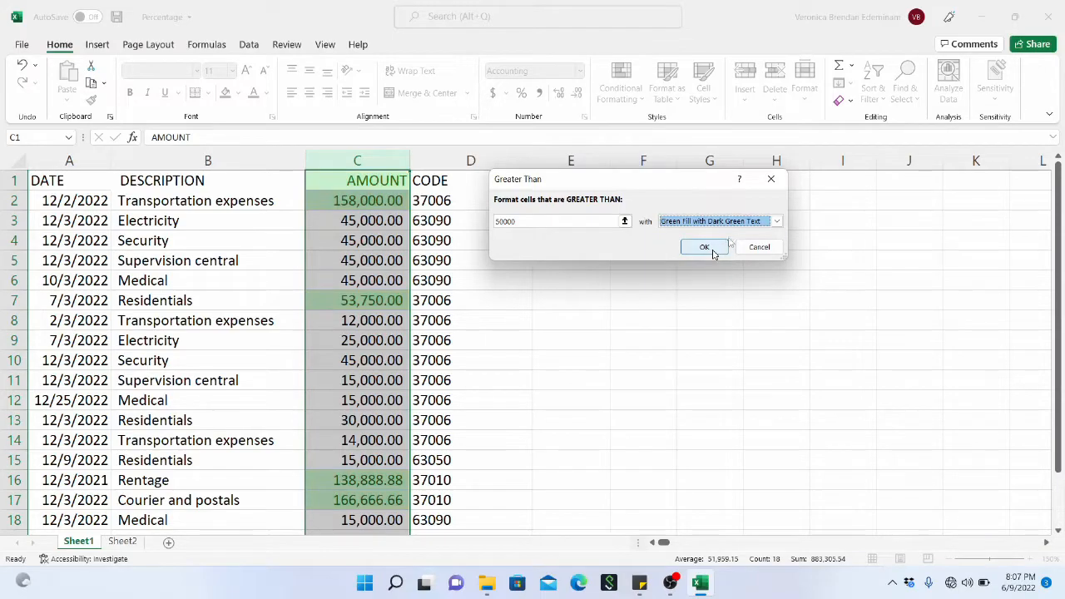
click(777, 222)
click(712, 263)
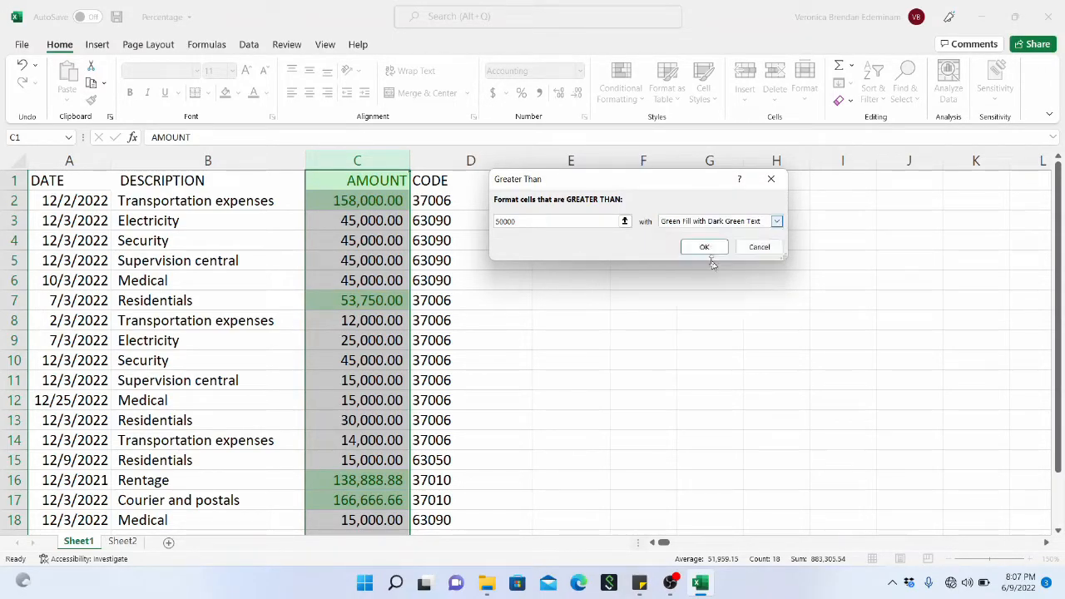
click(775, 222)
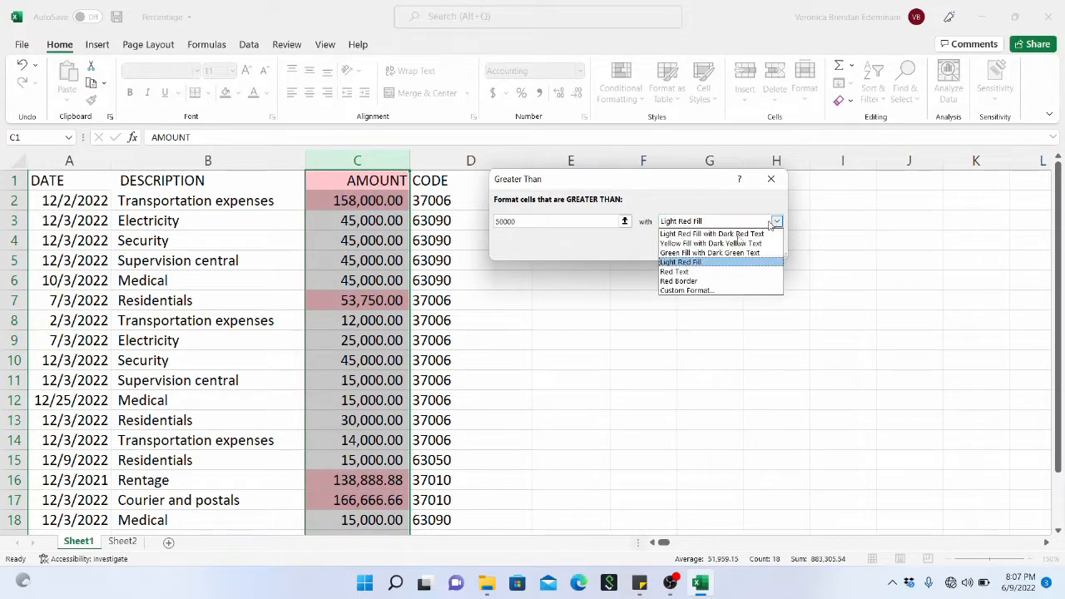
click(704, 272)
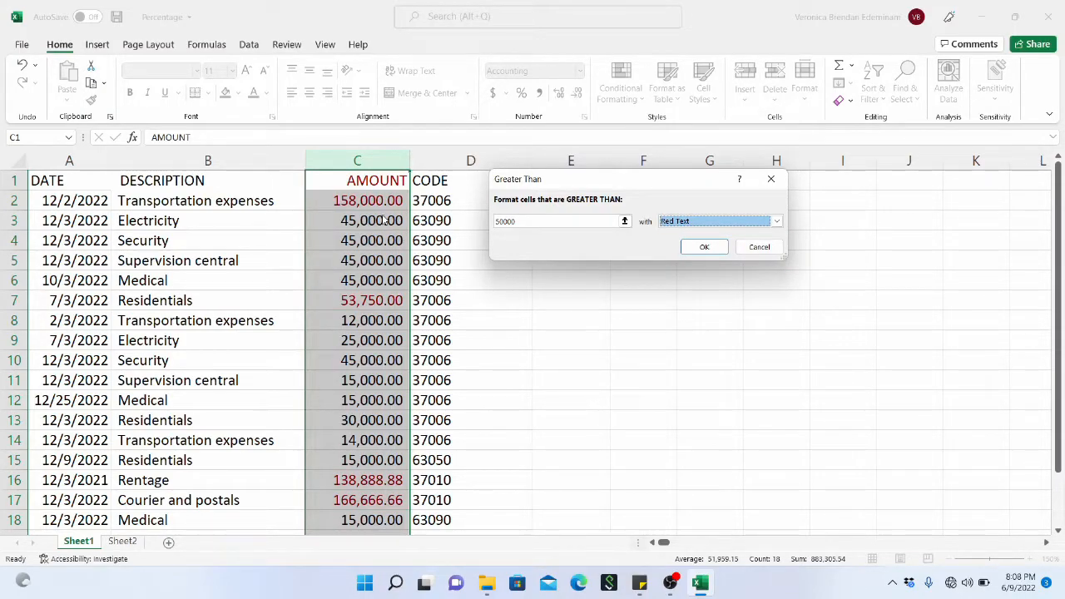
click(776, 222)
click(723, 283)
Step: Try a custom format with strikethrough and bold text, look through its border and fill options, and discard it
click(773, 224)
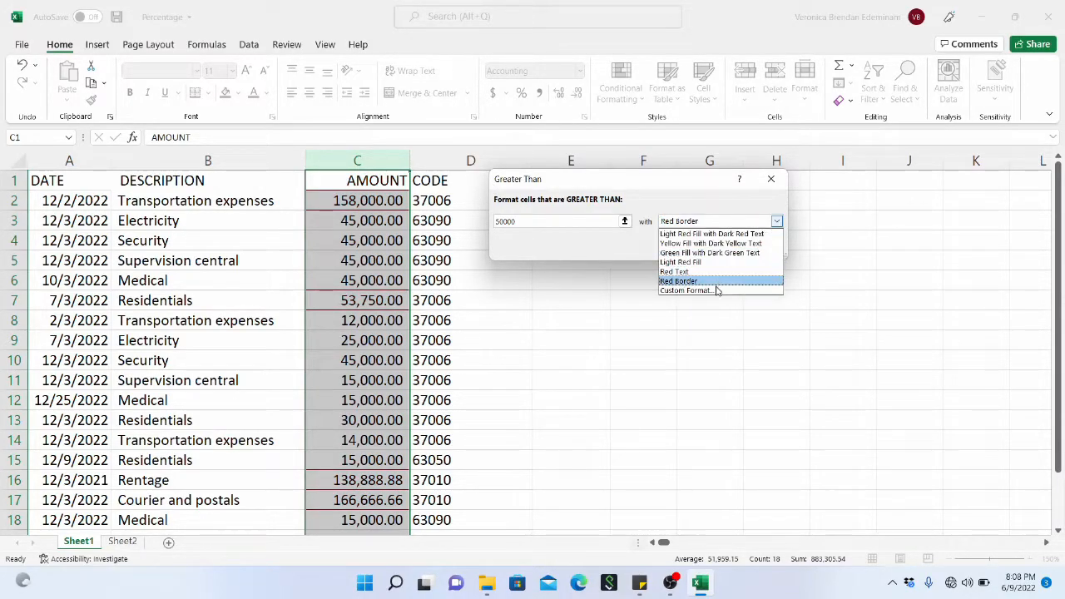
click(717, 290)
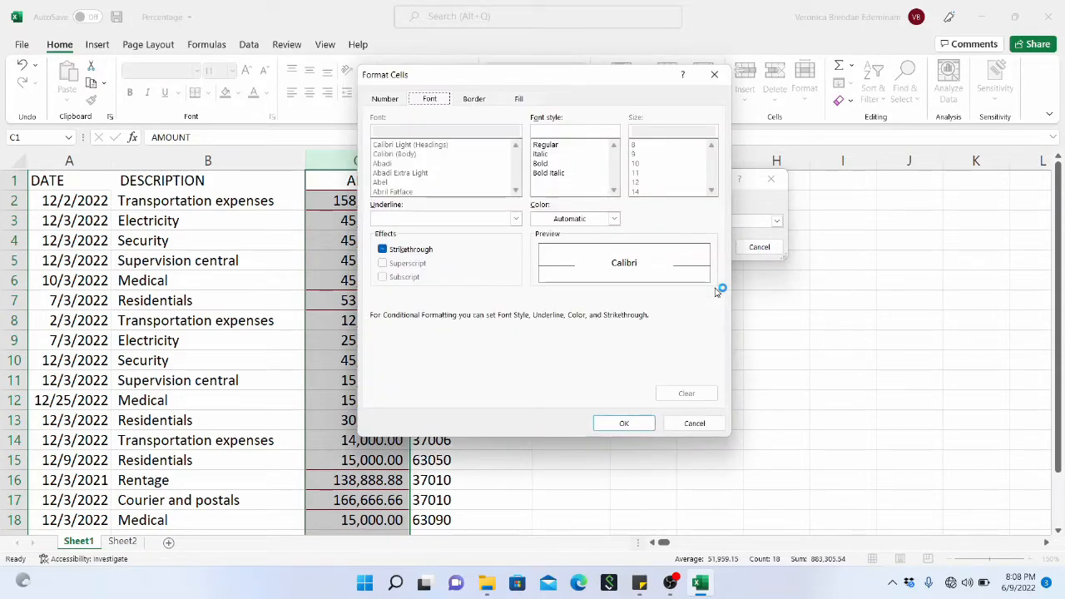
click(419, 249)
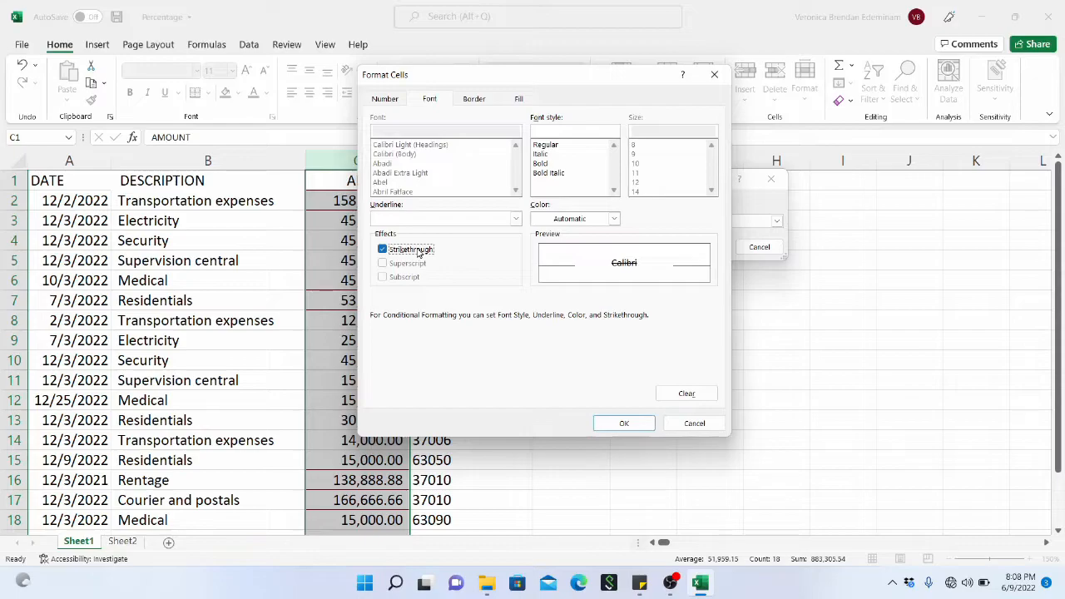
click(545, 163)
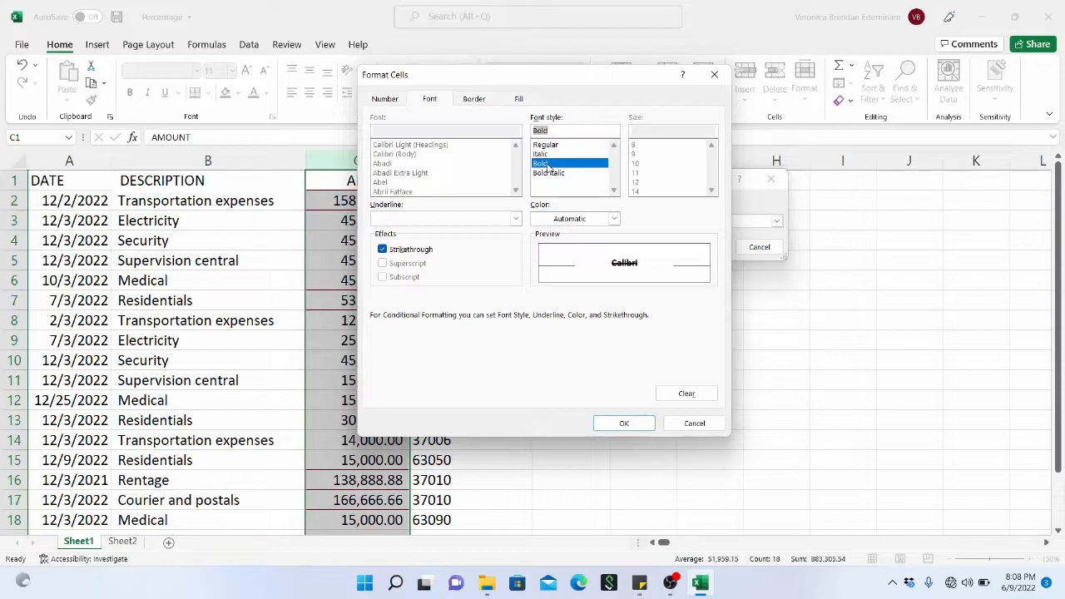
click(483, 99)
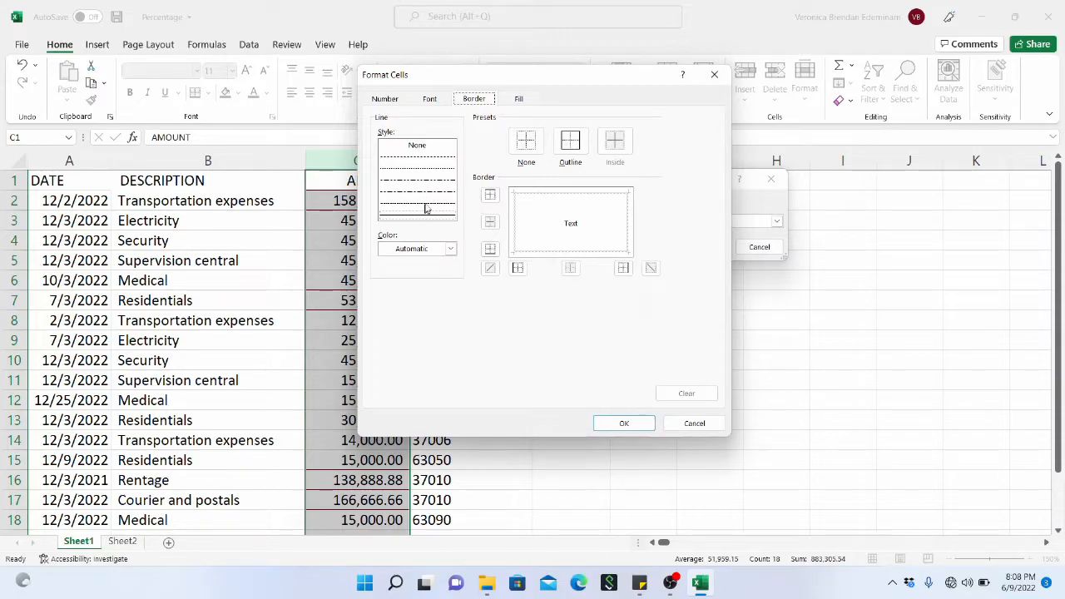
click(520, 100)
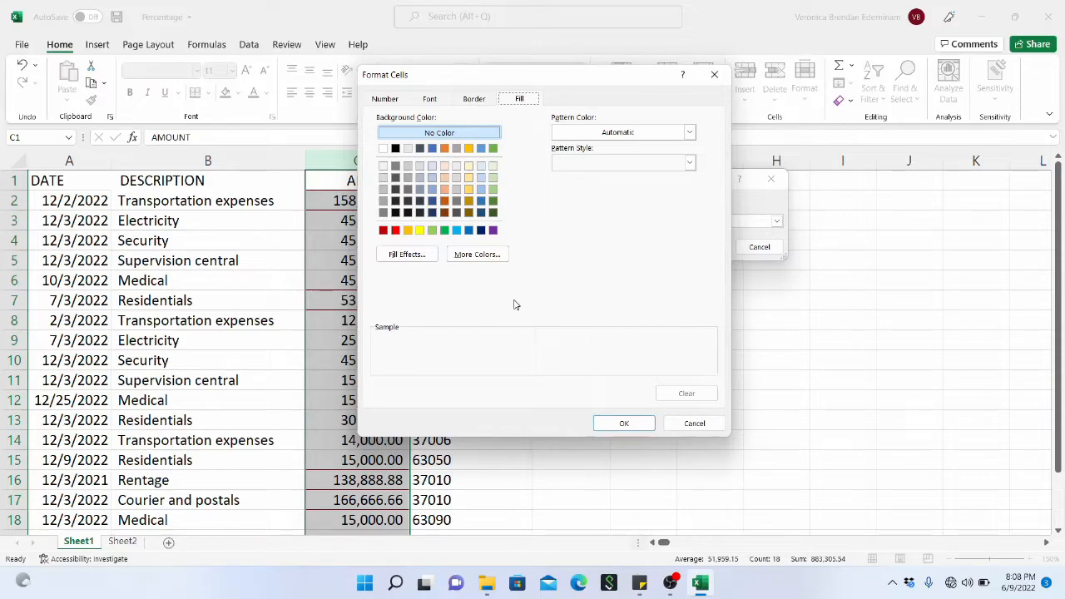
click(714, 75)
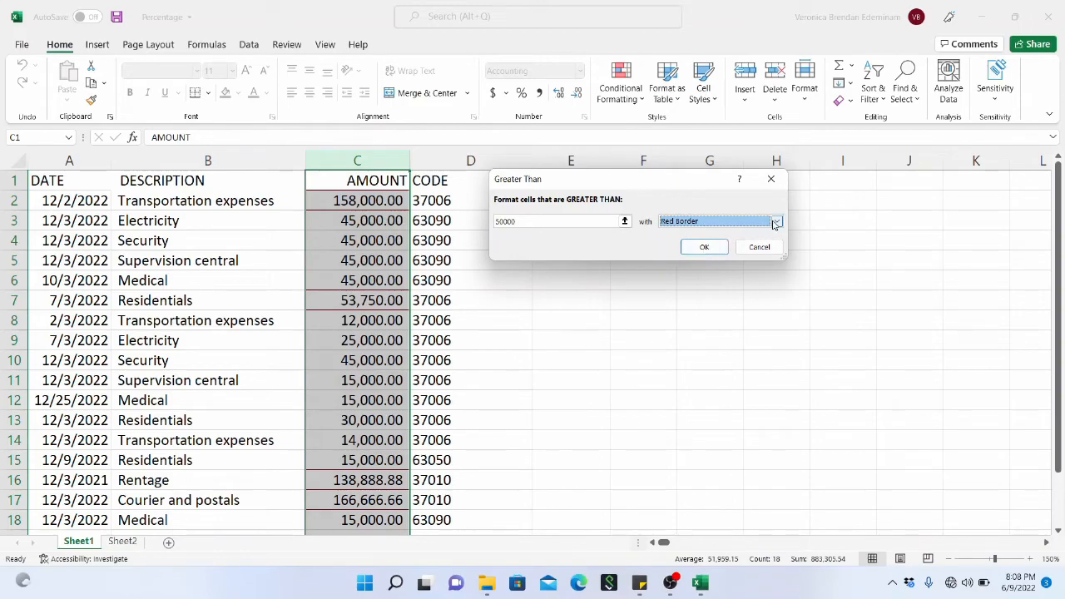
Step: Apply the Greater Than rule with Light Red Fill with Dark Red Text and review the highlighted amounts
click(776, 224)
click(776, 223)
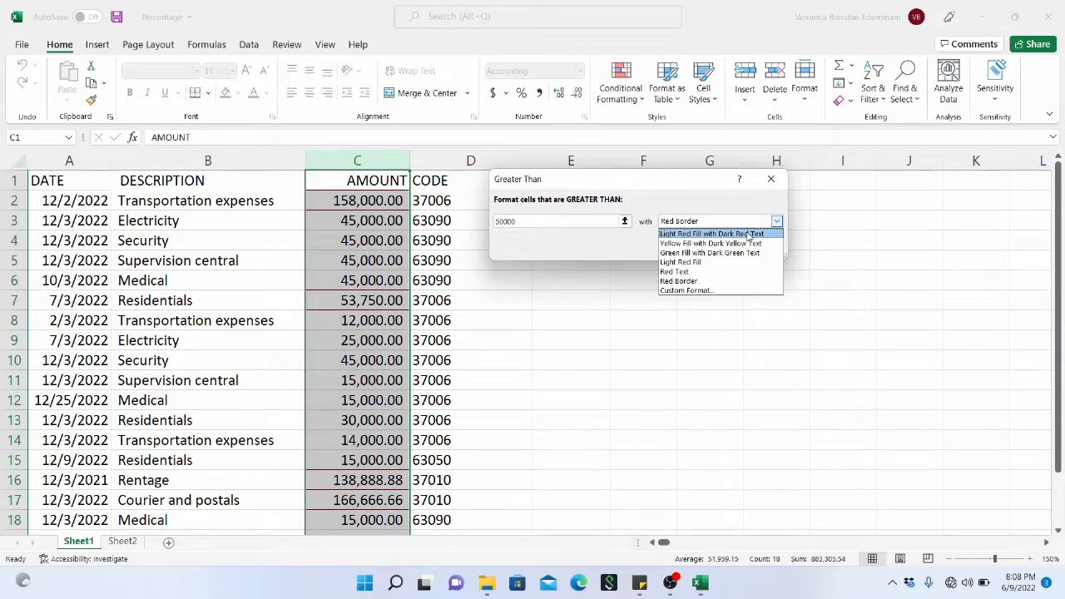
click(749, 235)
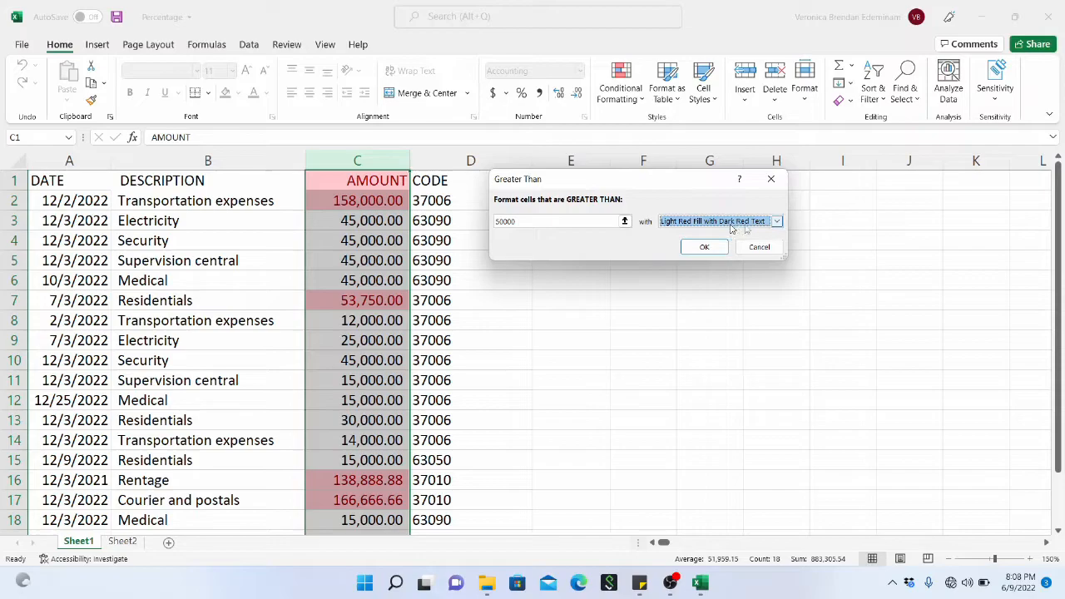
click(707, 249)
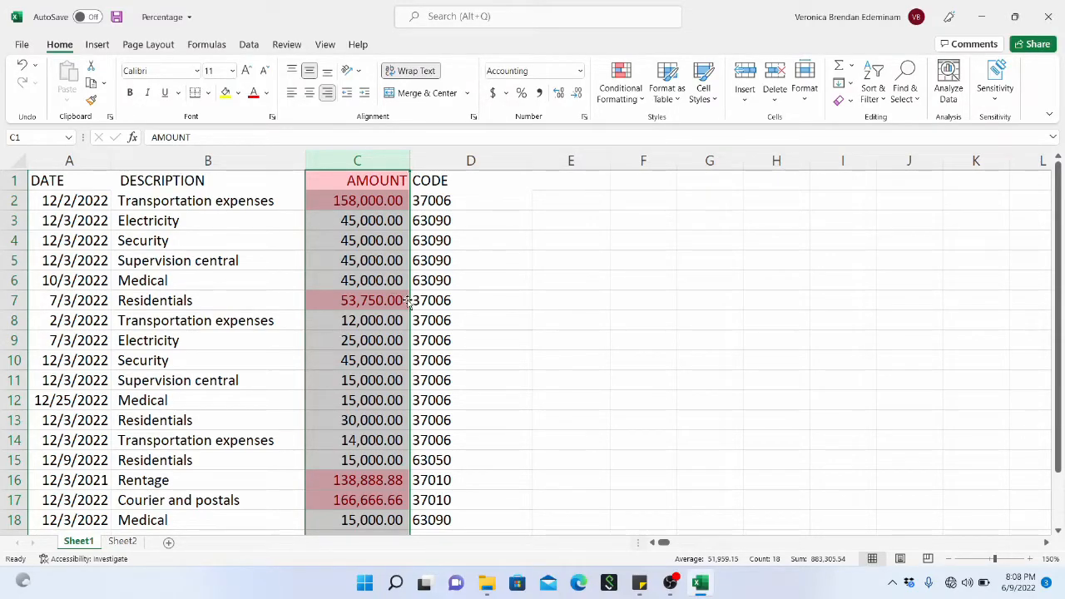
scroll(408, 302, down, 2)
click(496, 288)
scroll(412, 312, up, 2)
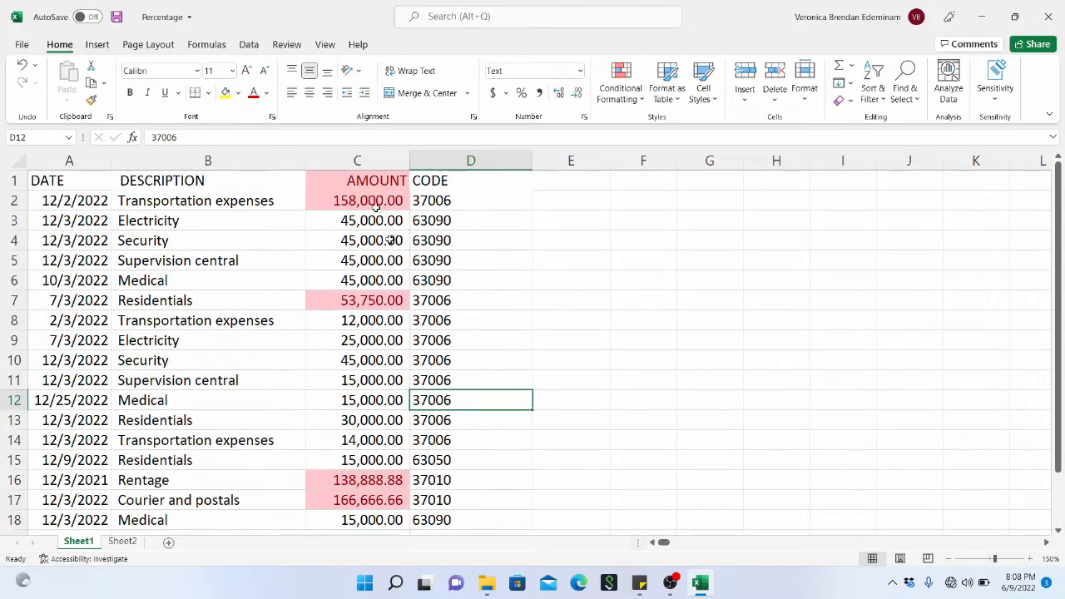
Step: Set up a Less Than highlight rule on the whole AMOUNT column with a threshold of 30000
click(375, 161)
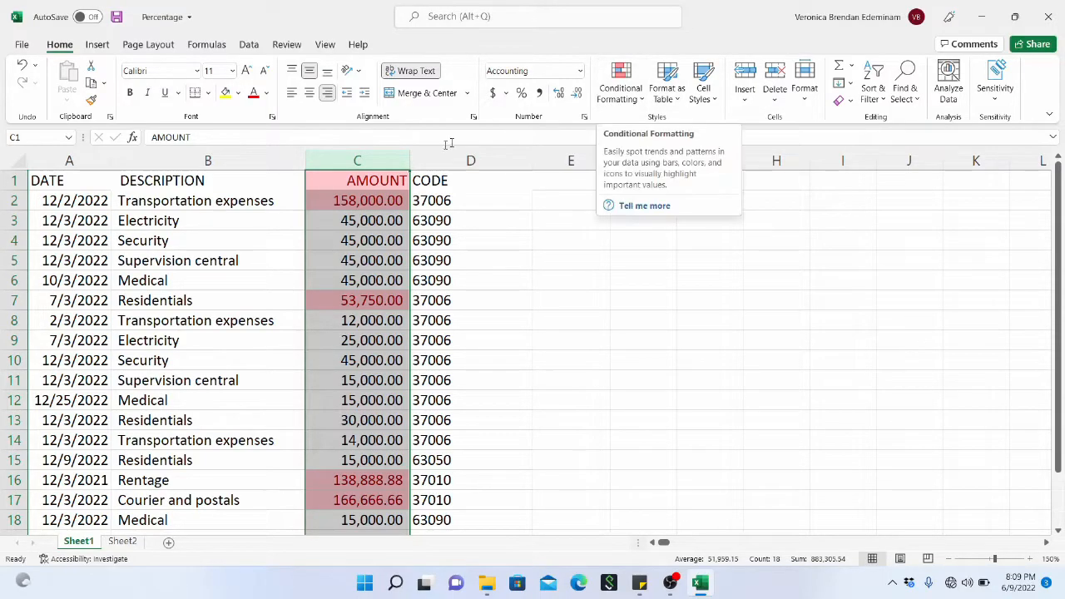
click(645, 100)
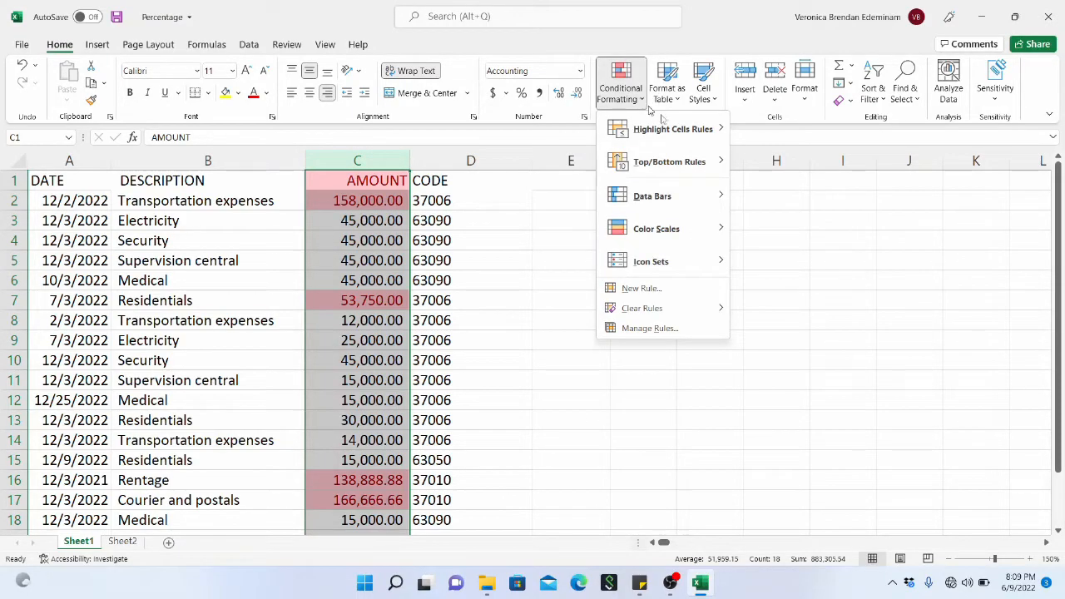
mouse_move(671, 130)
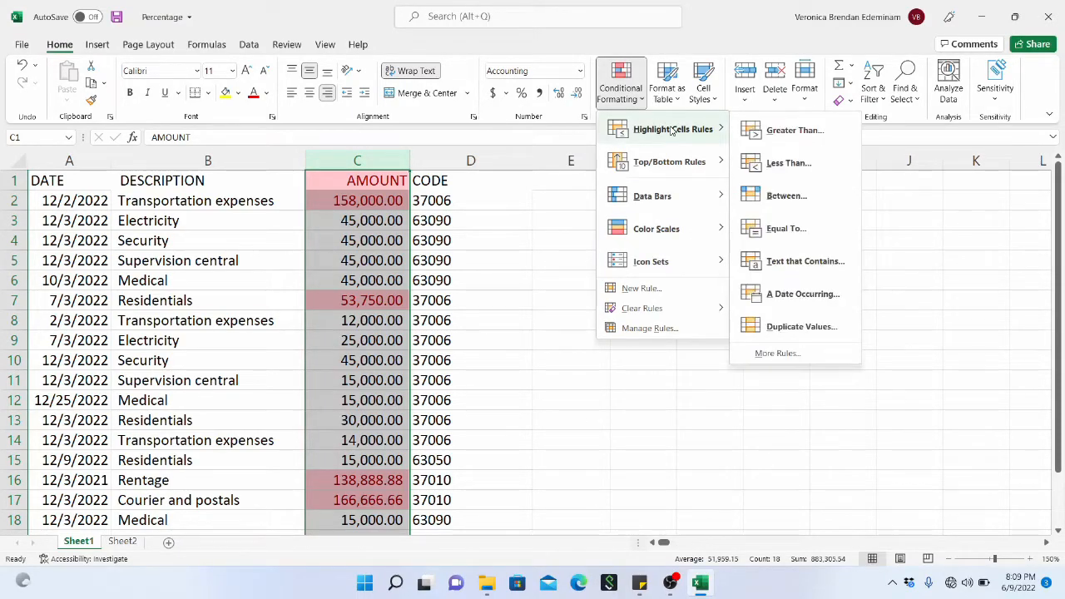
click(782, 167)
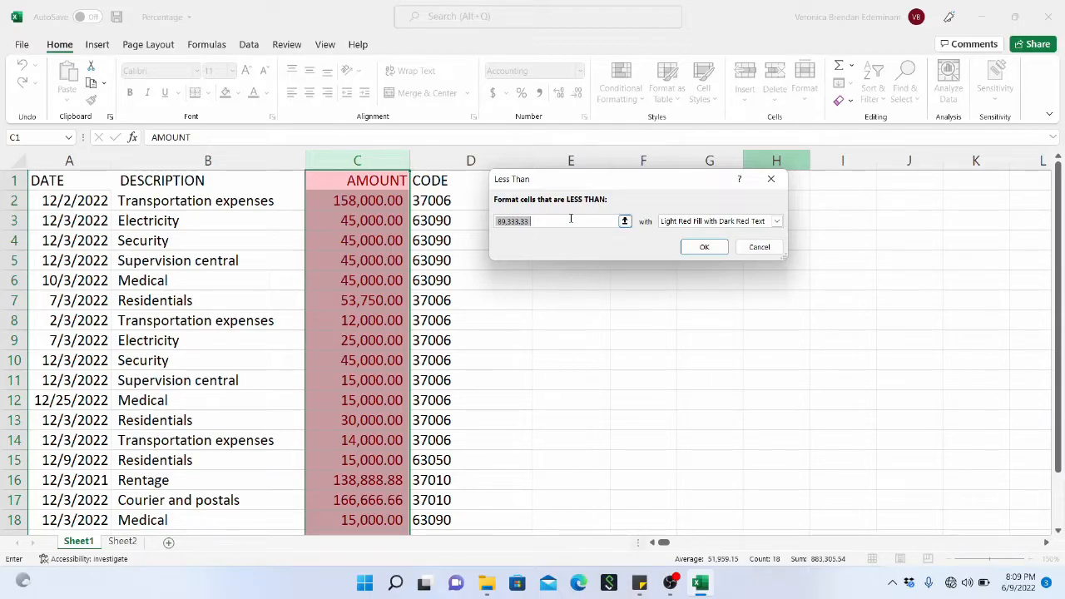
text(8)
text(0000)
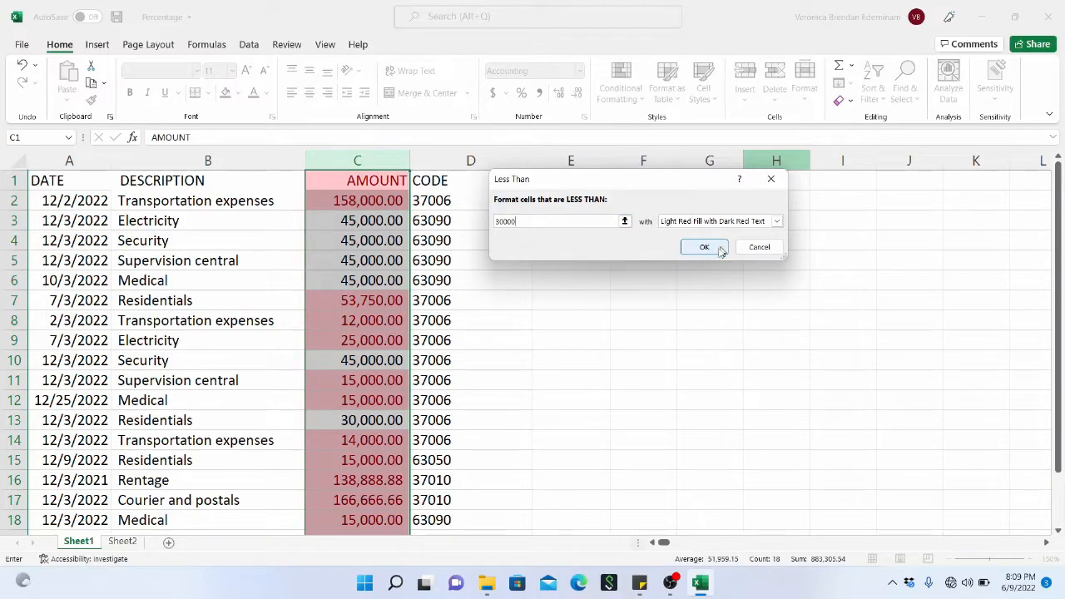
Step: Apply the Less Than rule with Green Fill with Dark Green Text and review the highlighted amounts
click(776, 221)
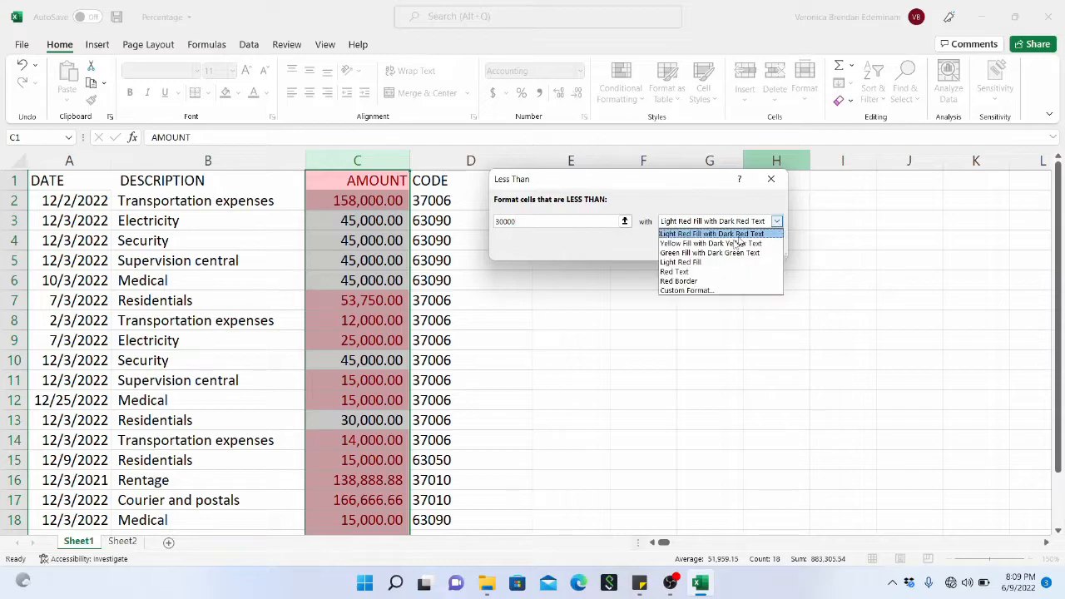
click(729, 253)
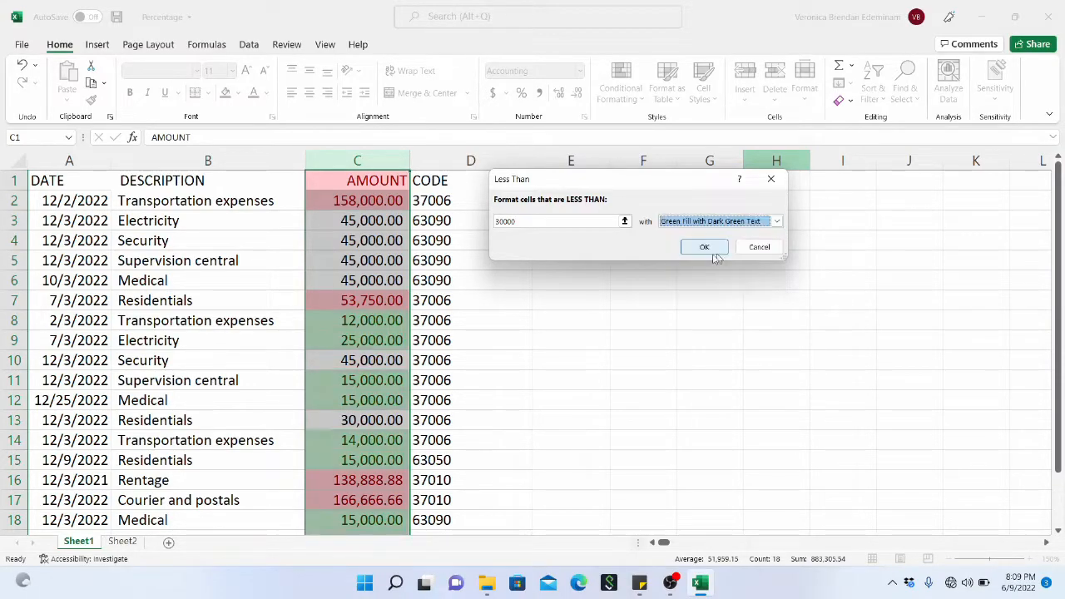
click(704, 249)
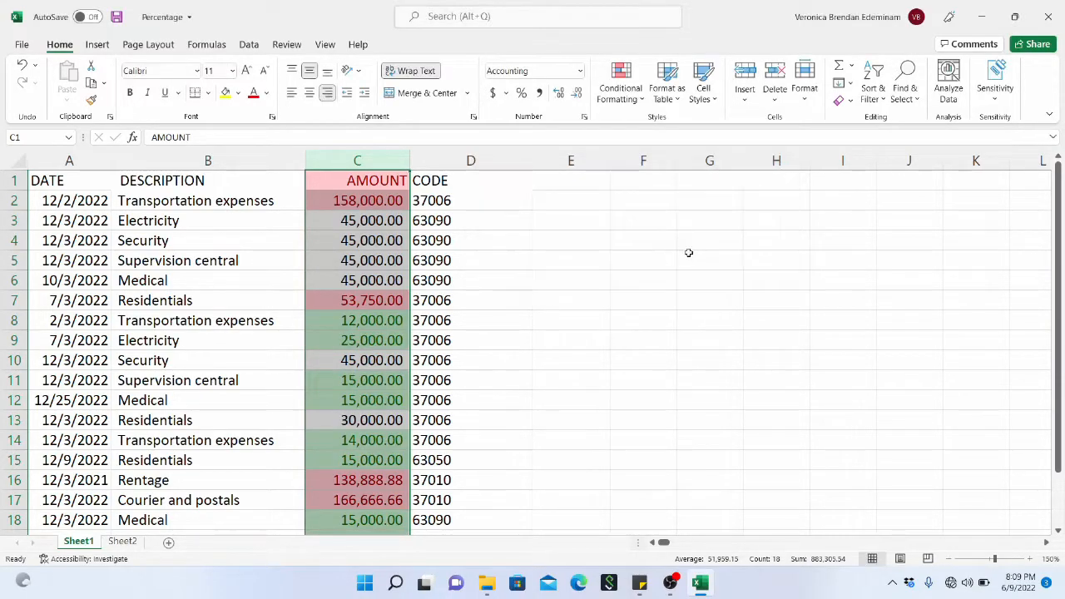
scroll(547, 278, down, 1)
click(541, 278)
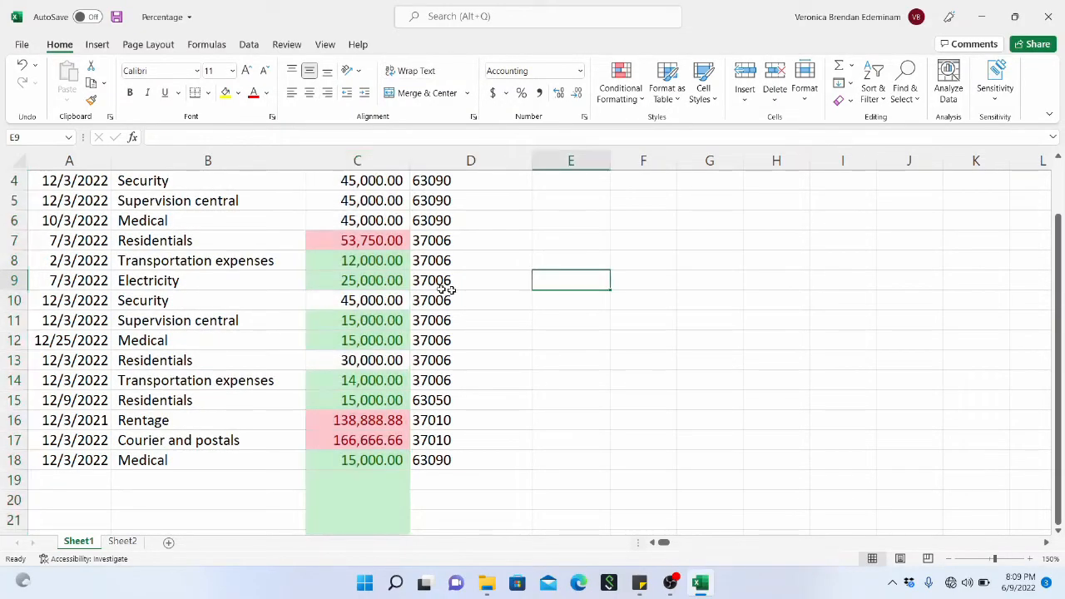
scroll(343, 304, down, 4)
scroll(380, 278, up, 5)
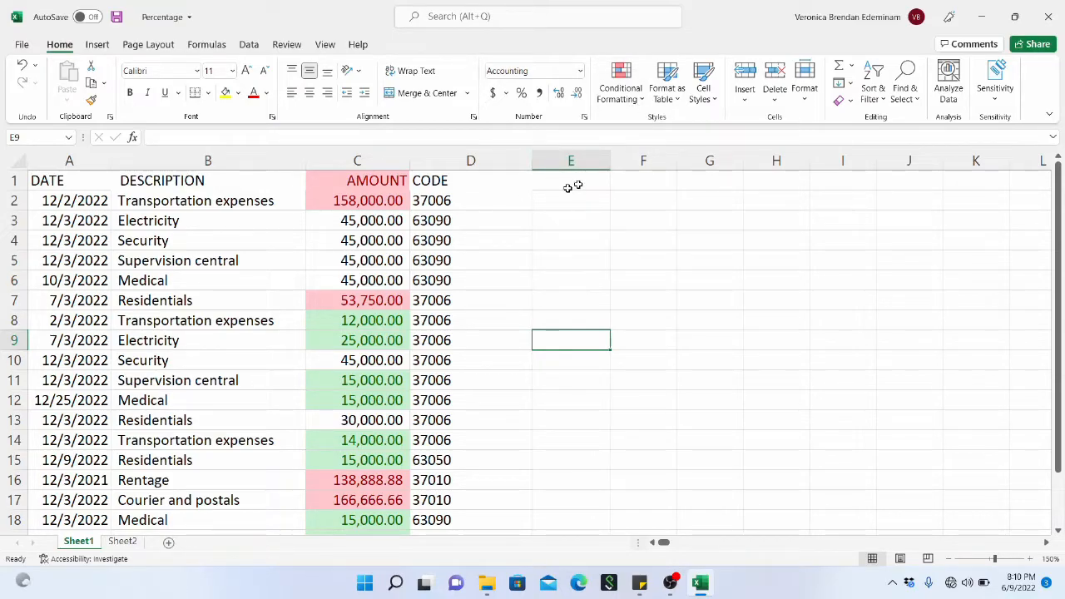
click(638, 99)
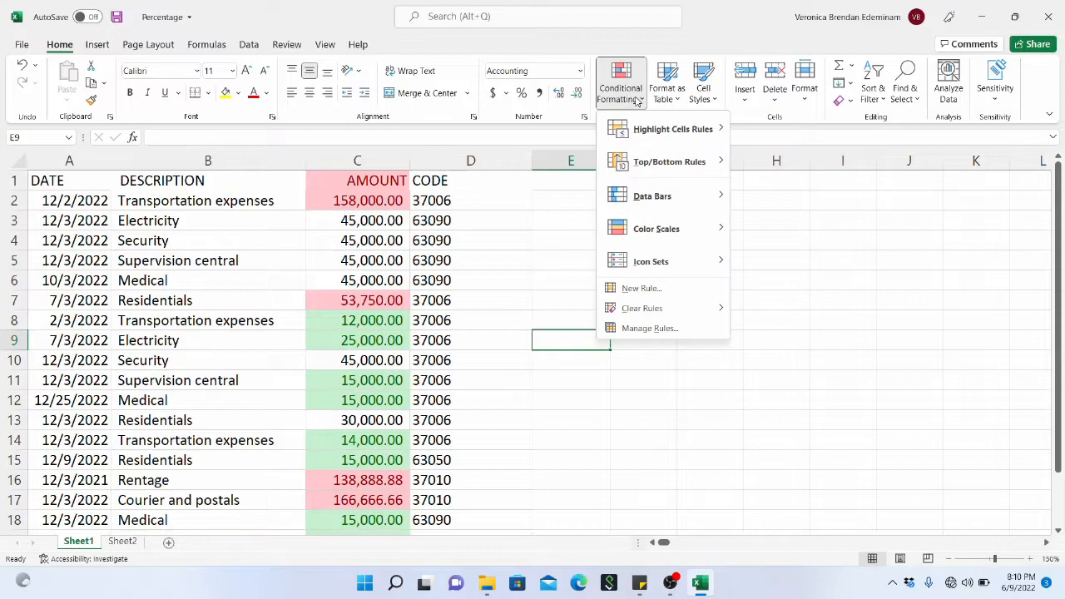
mouse_move(651, 314)
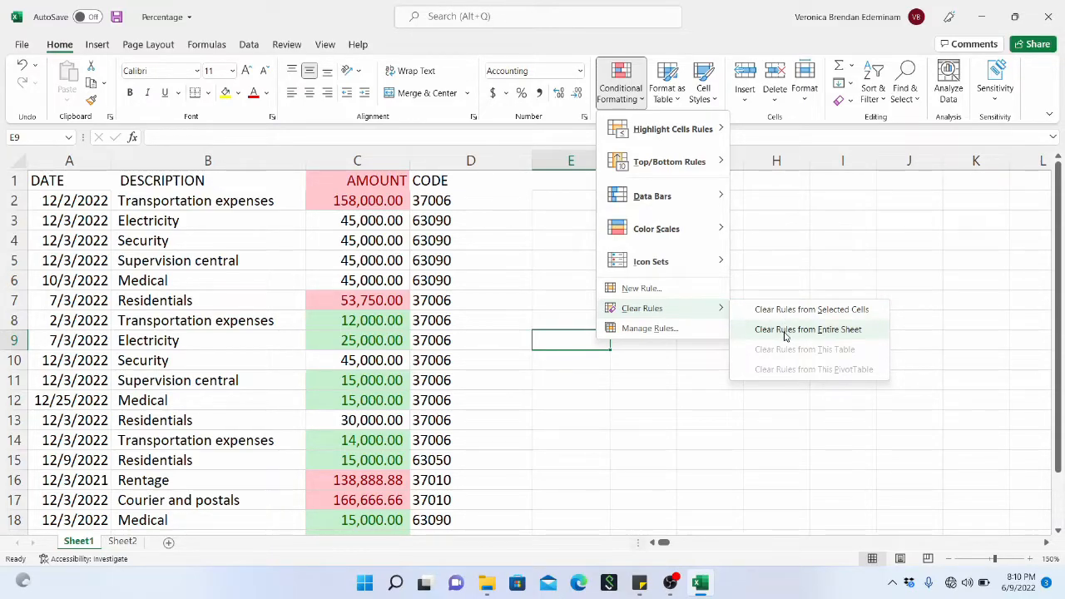
click(444, 340)
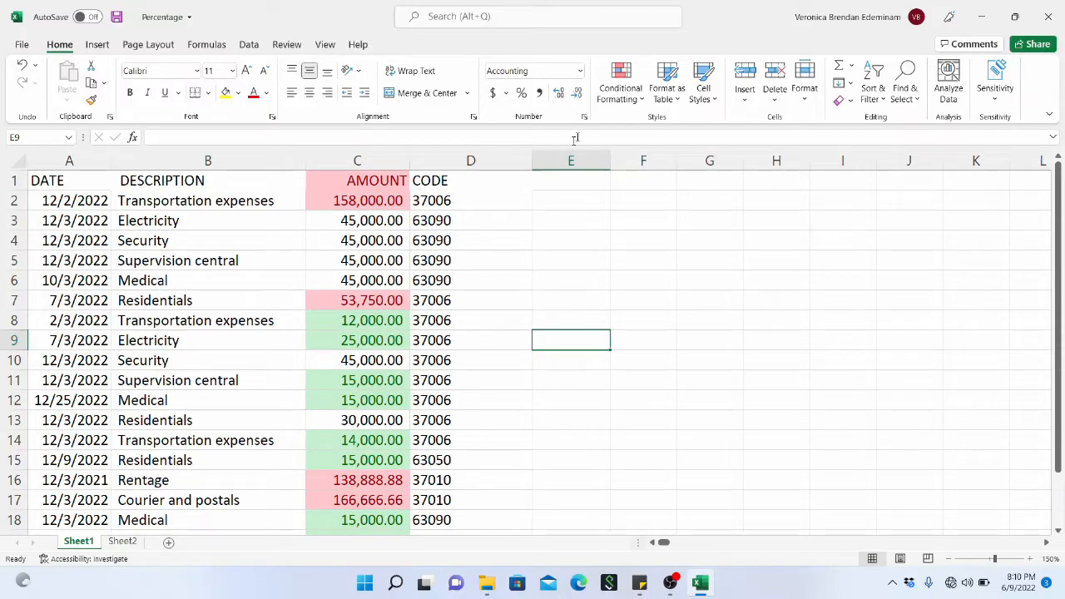
click(629, 103)
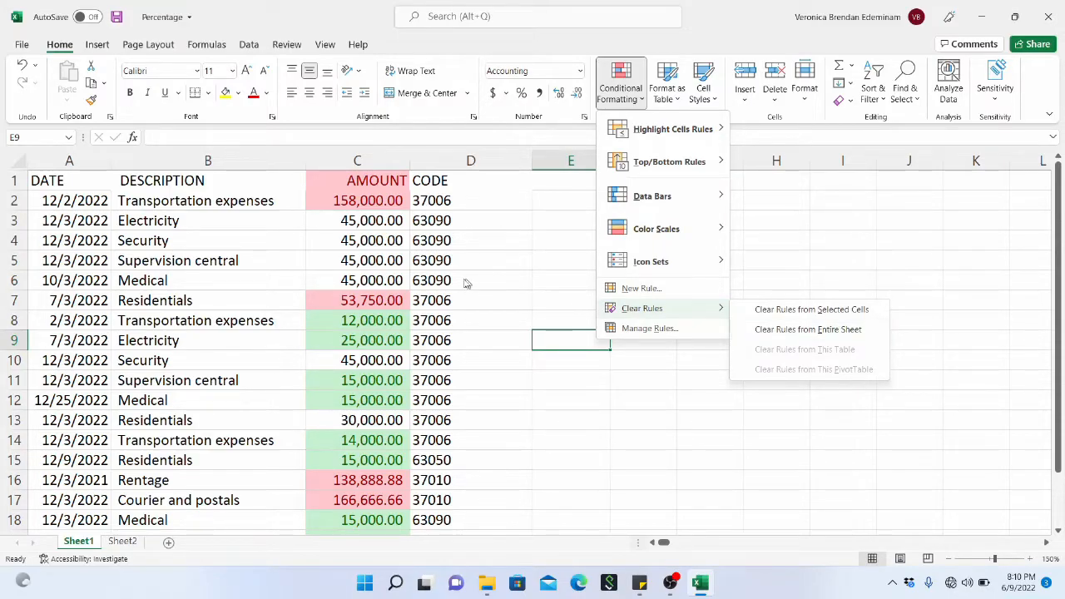
click(383, 159)
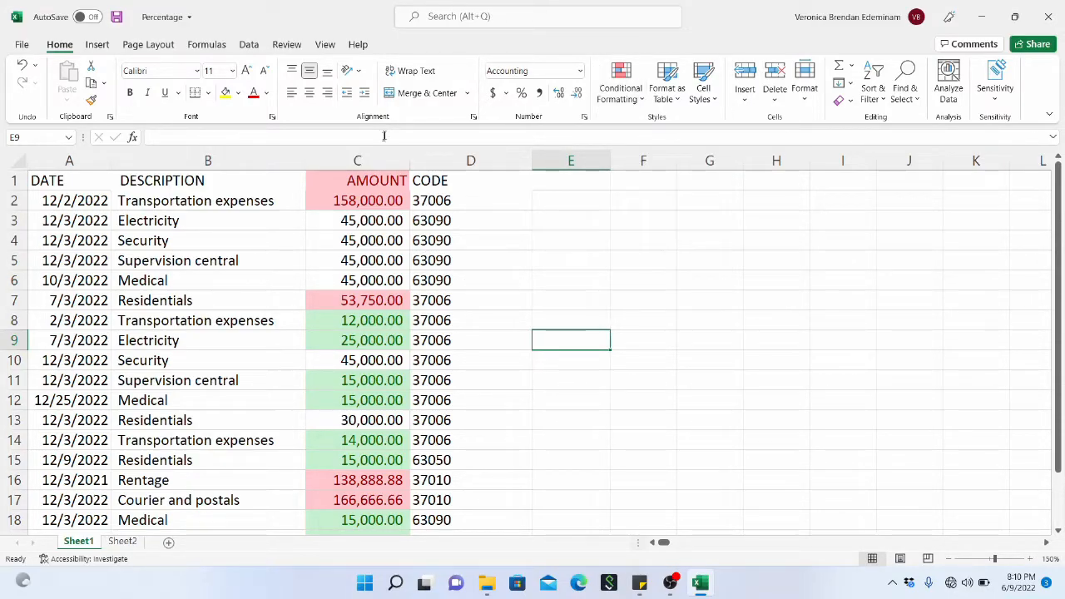
Step: Clear the conditional formatting rules from the selected AMOUNT column only
click(379, 157)
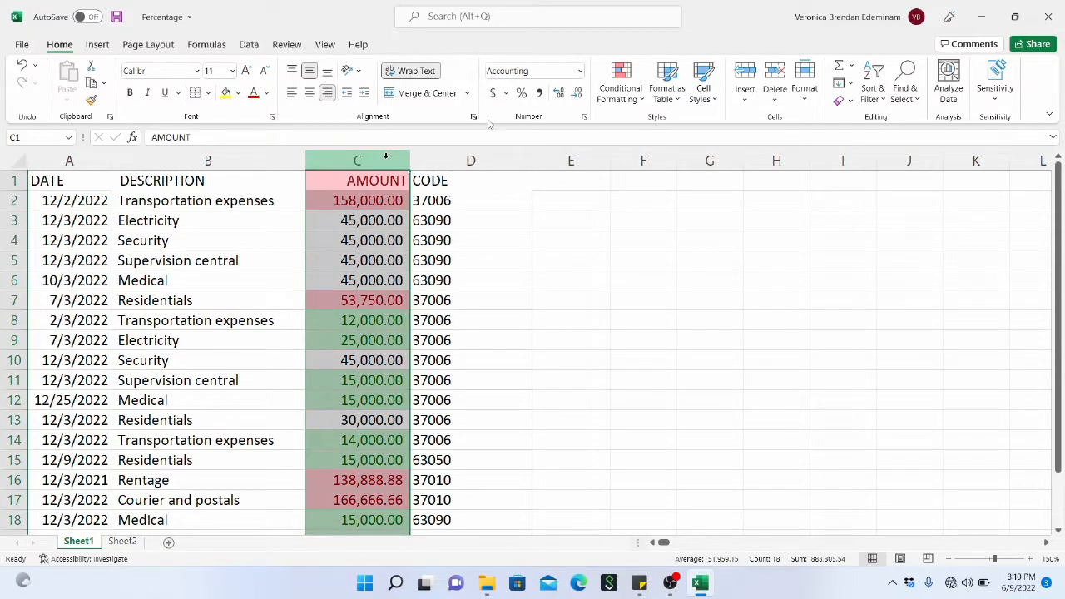
click(619, 83)
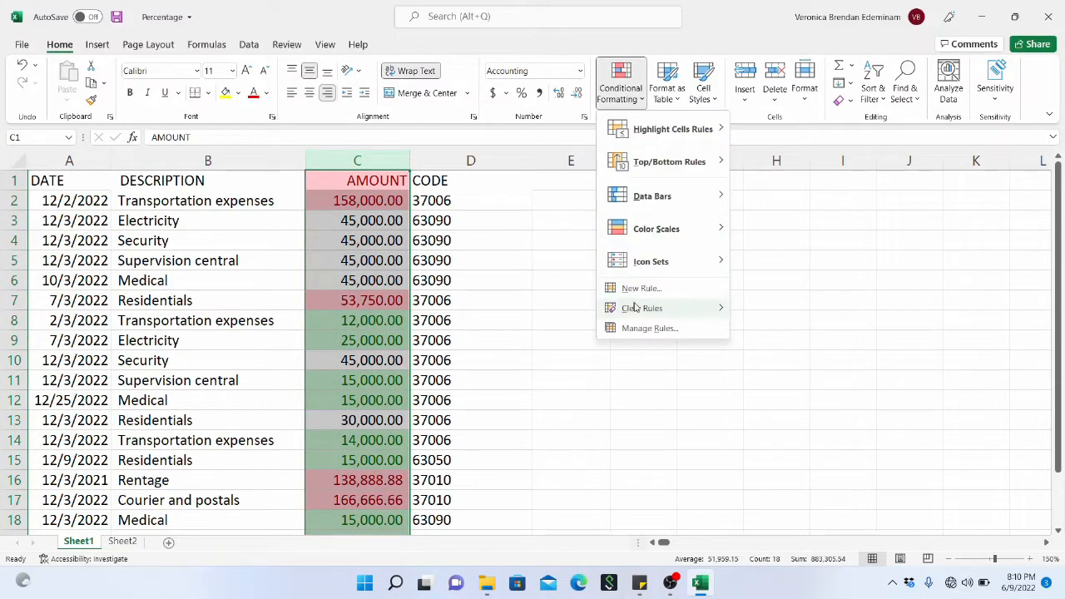
click(426, 178)
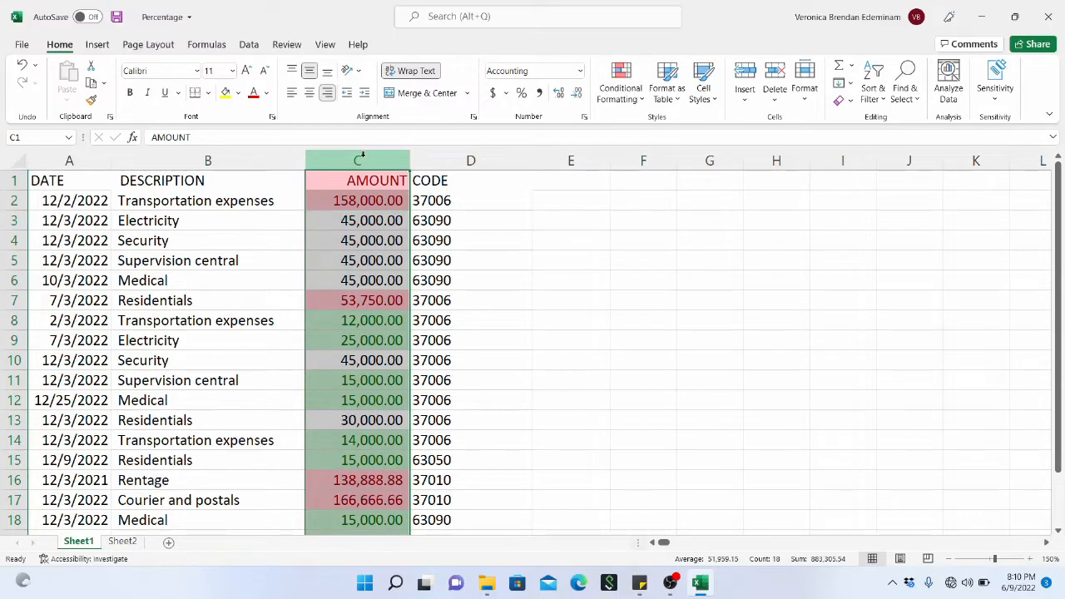
click(628, 105)
mouse_move(649, 310)
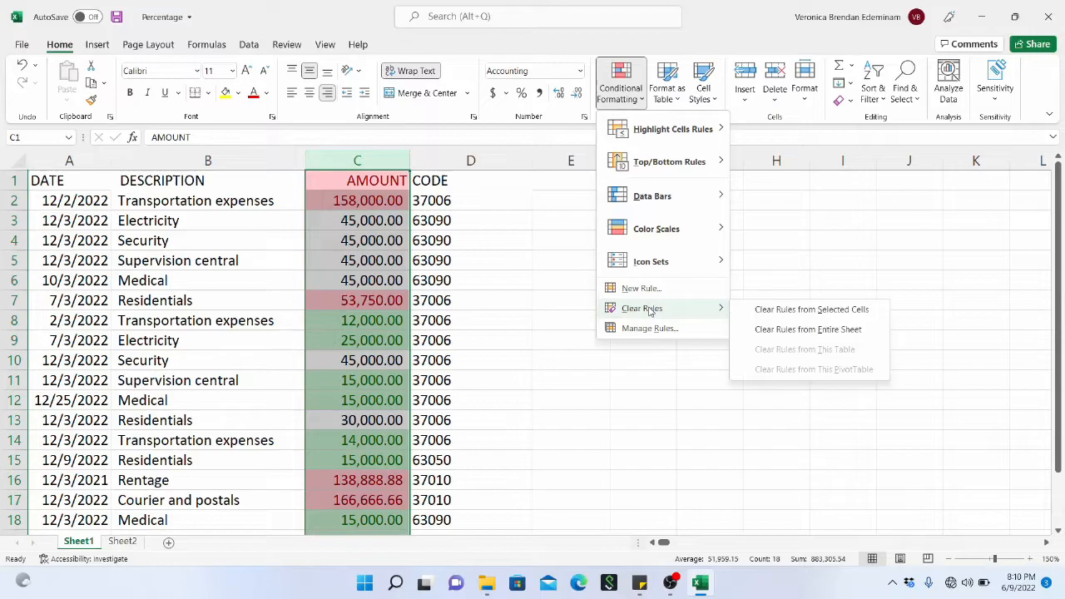
click(802, 310)
click(525, 259)
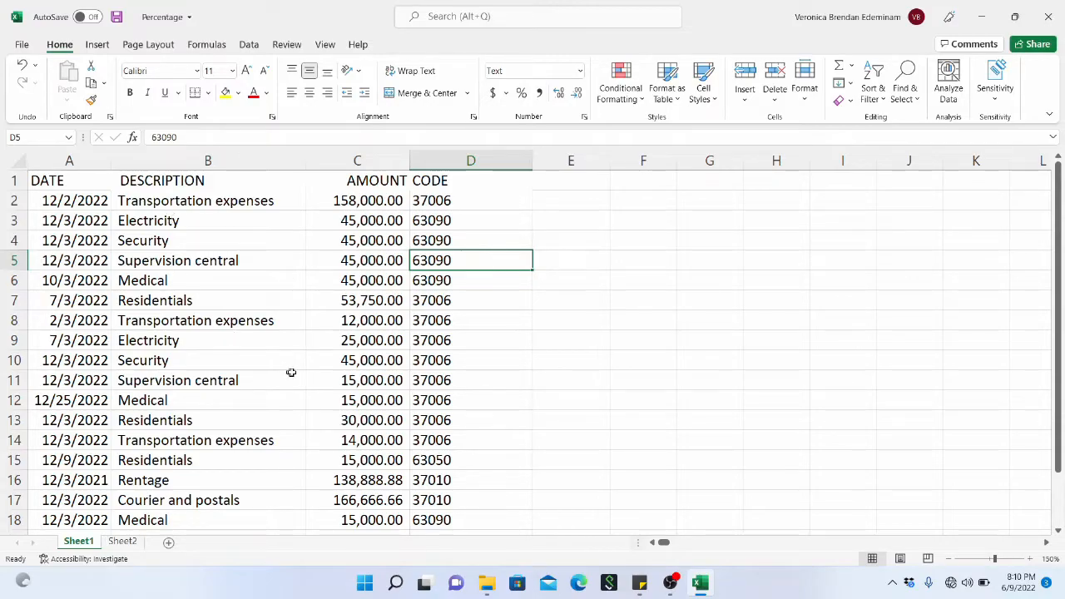
Step: Undo the clearing of the rules and the Less Than rule on the AMOUNT column
key(ctrl+z)
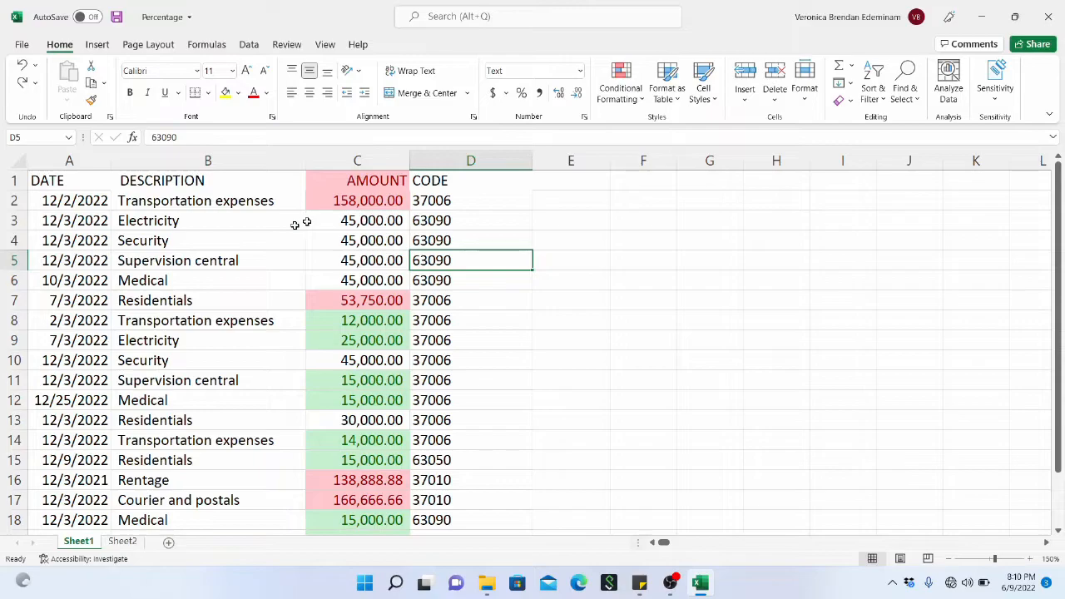
click(23, 66)
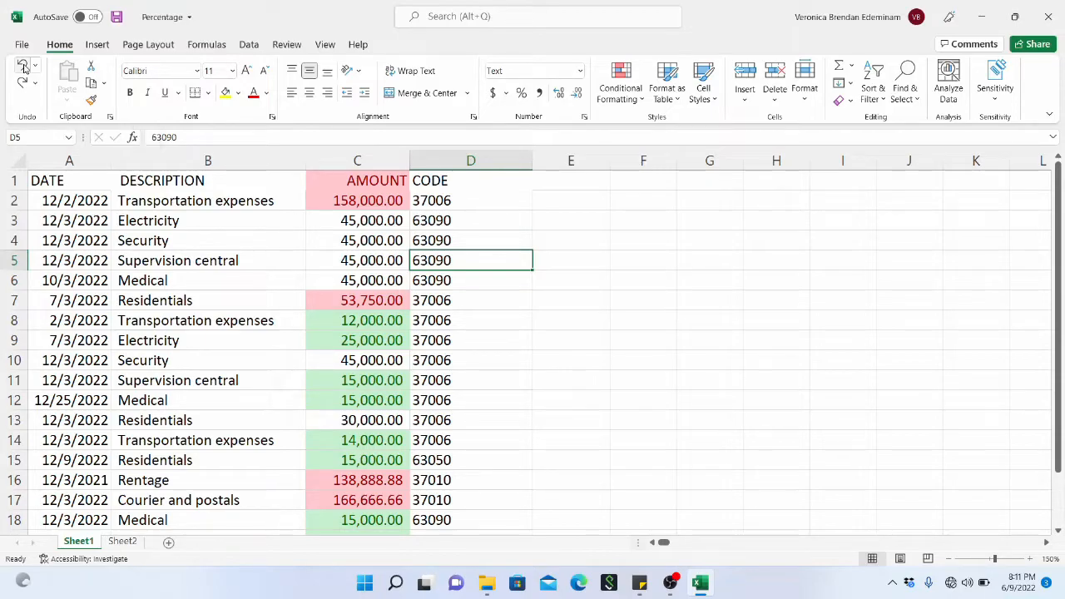
click(23, 67)
click(531, 301)
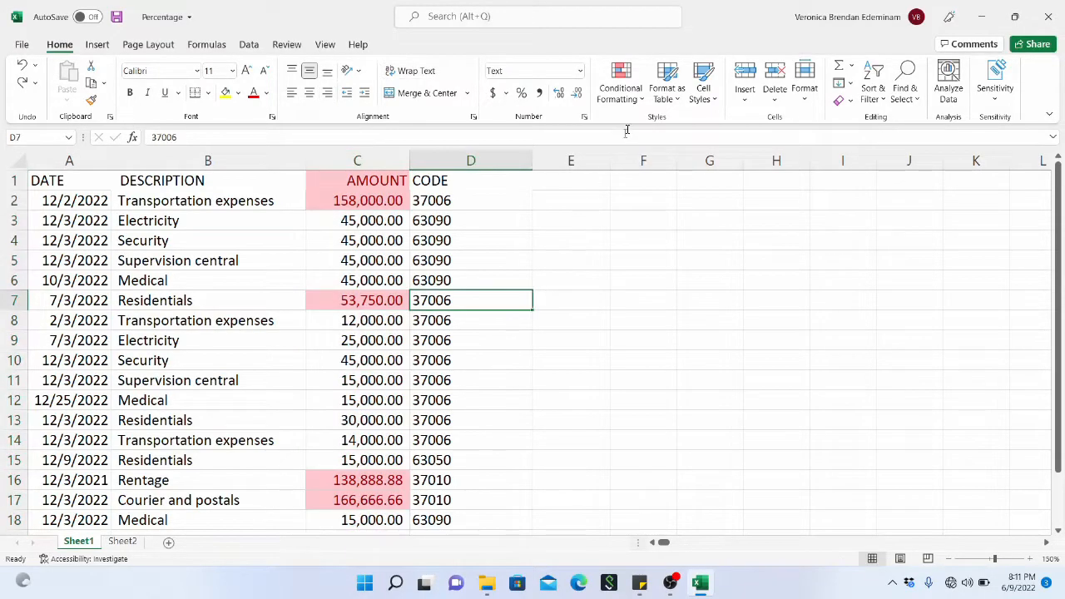
Step: Clear the remaining Greater Than highlight rule from the selected AMOUNT column
click(355, 162)
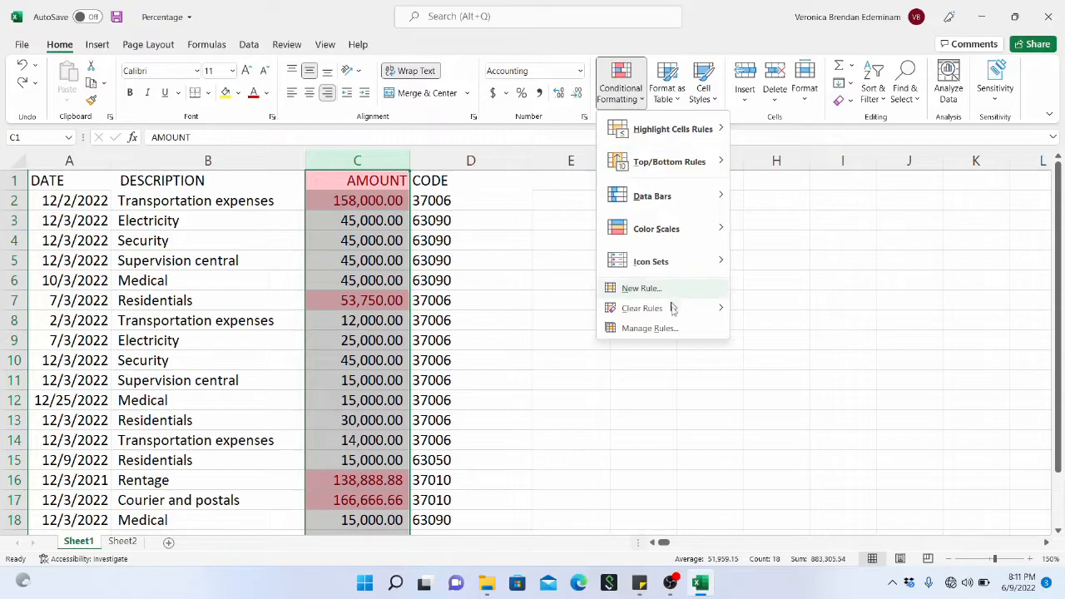
mouse_move(672, 313)
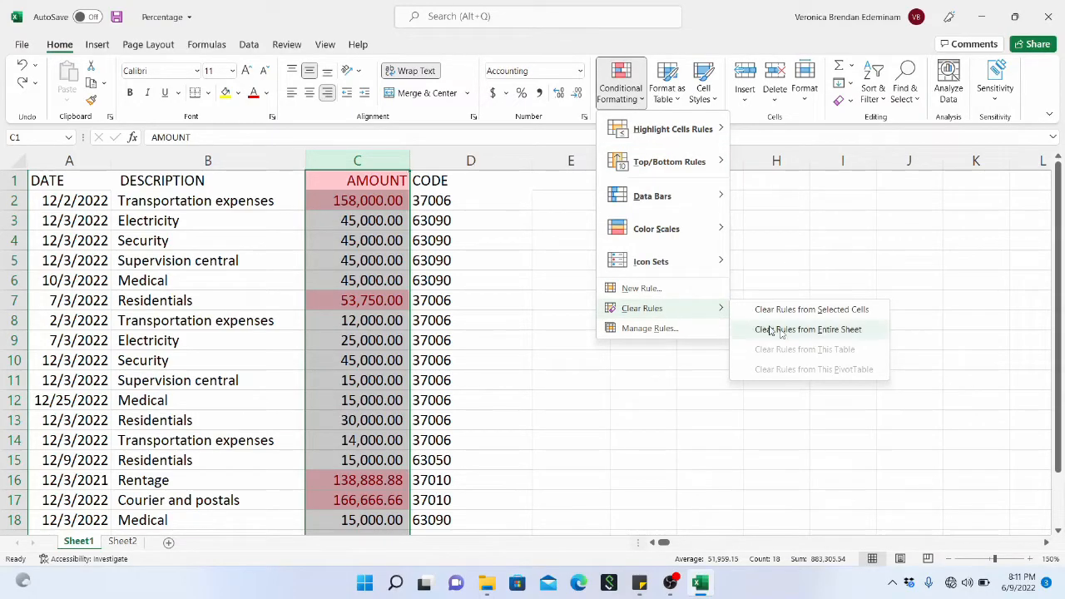
click(809, 309)
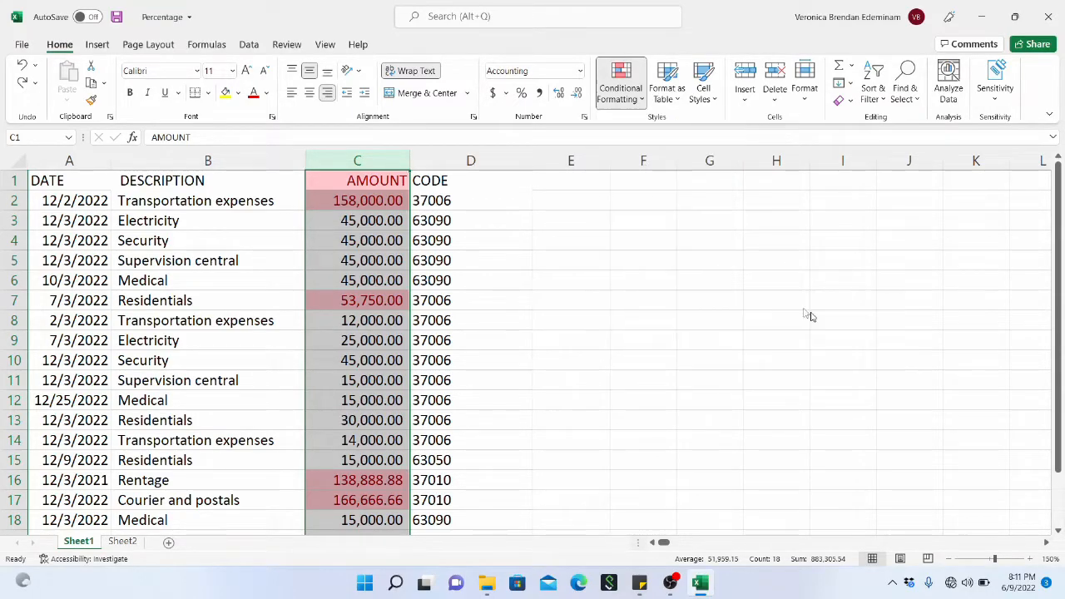
Step: Set up a Between highlight rule on the AMOUNT column for values from 50000 to 100000
click(621, 88)
mouse_move(650, 139)
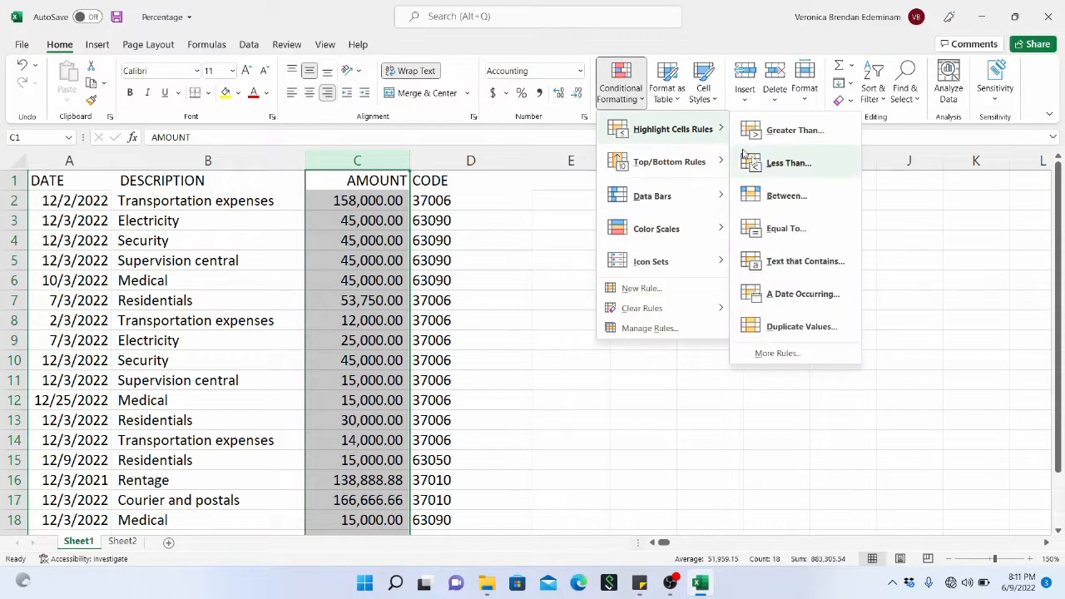
click(785, 200)
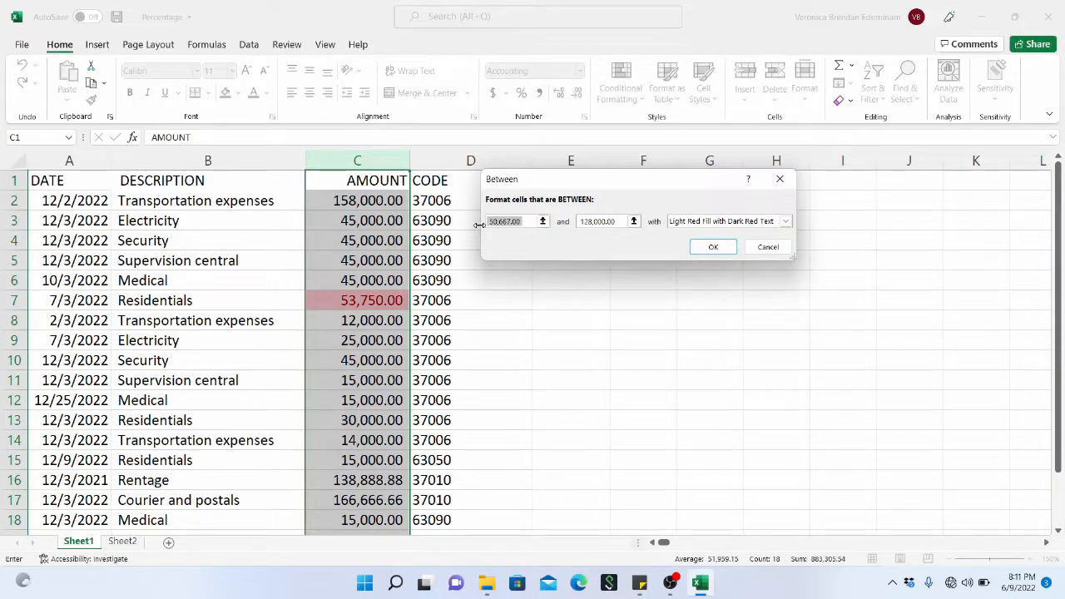
text(50000)
drag(616, 221, 580, 230)
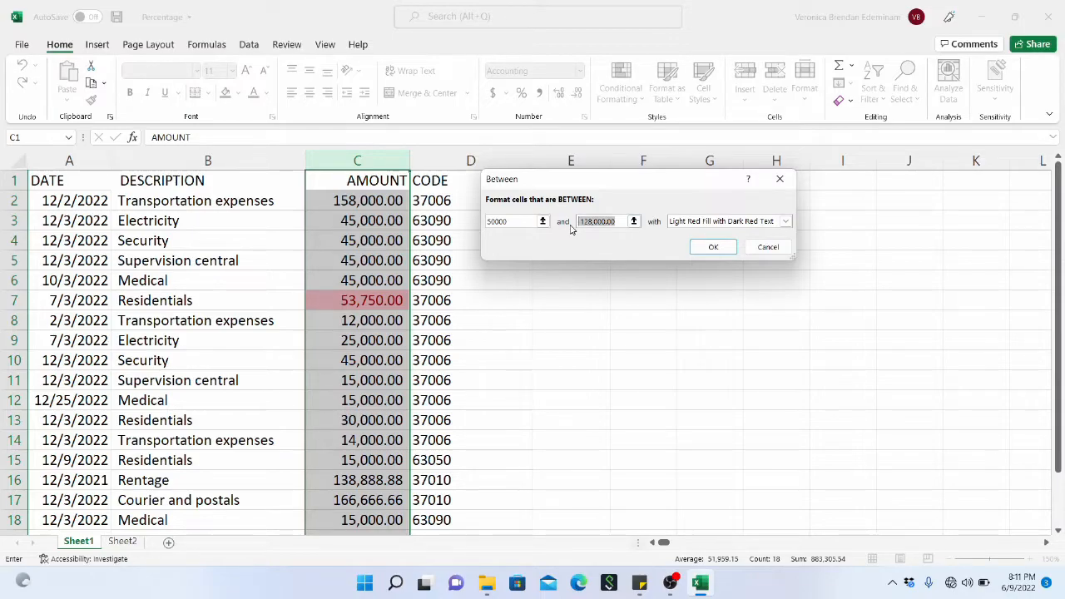
text(100000)
Step: Apply the Between rule with Green Fill with Dark Green Text and review the highlighted amounts
click(785, 222)
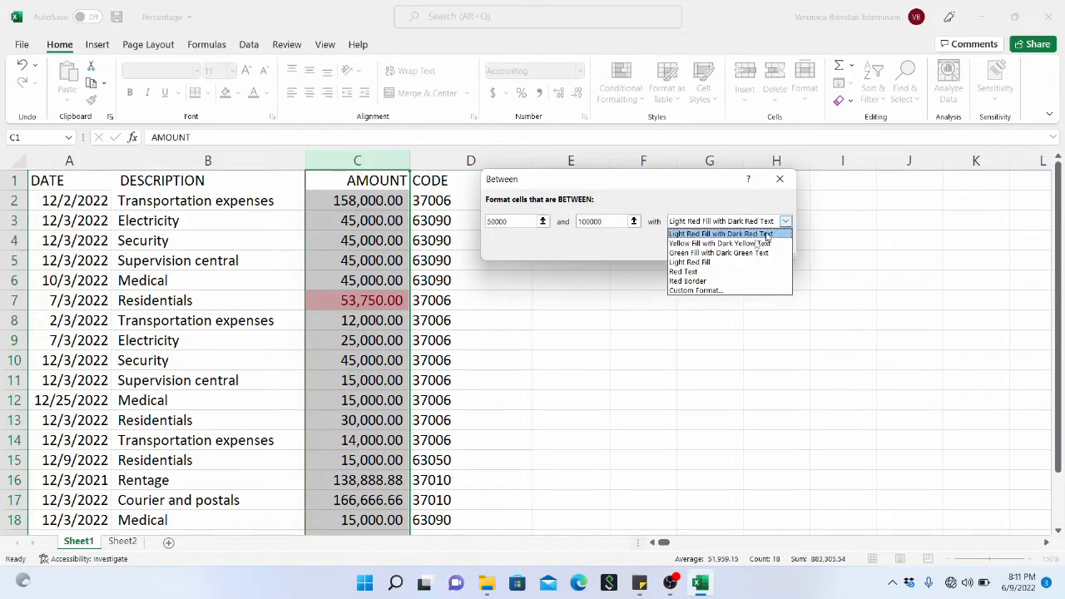
click(724, 253)
click(711, 248)
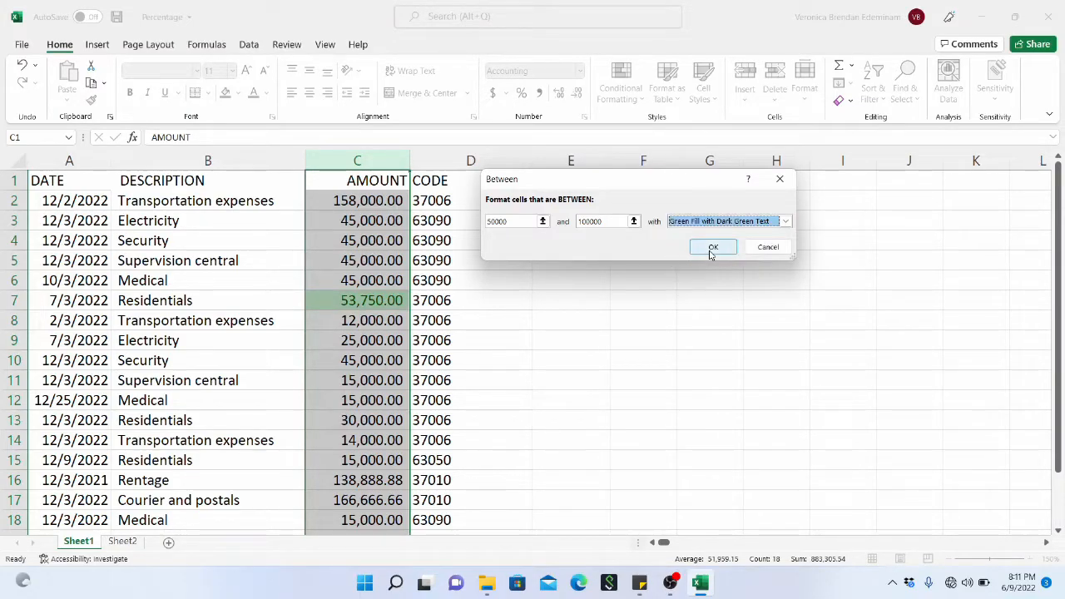
click(479, 283)
scroll(357, 247, down, 2)
scroll(355, 222, up, 2)
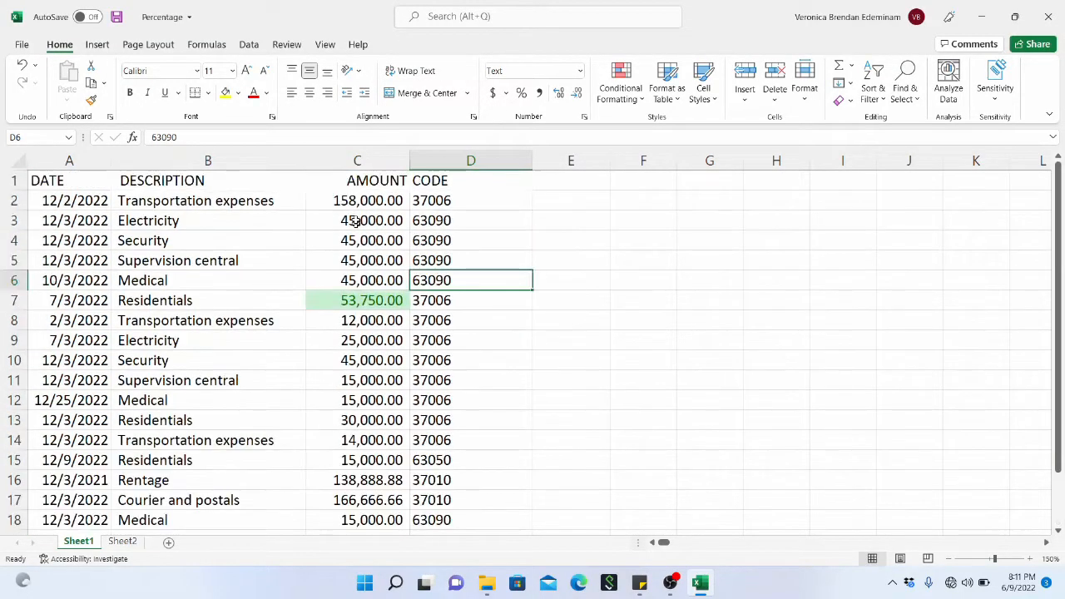
Step: Undo the last three conditional formatting actions, including the Between rule on the AMOUNT column
click(377, 158)
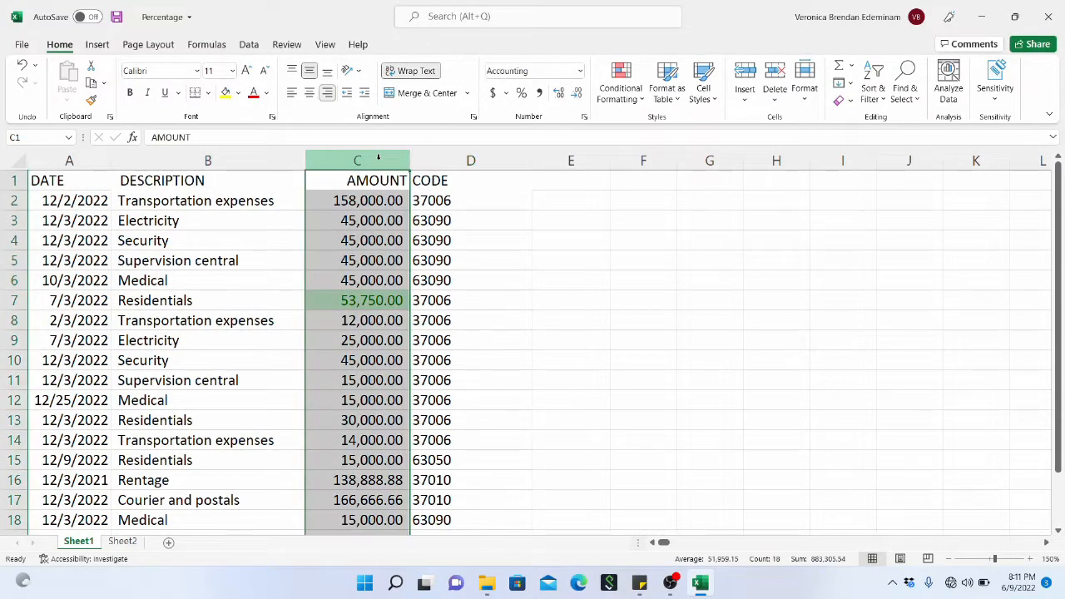
click(349, 306)
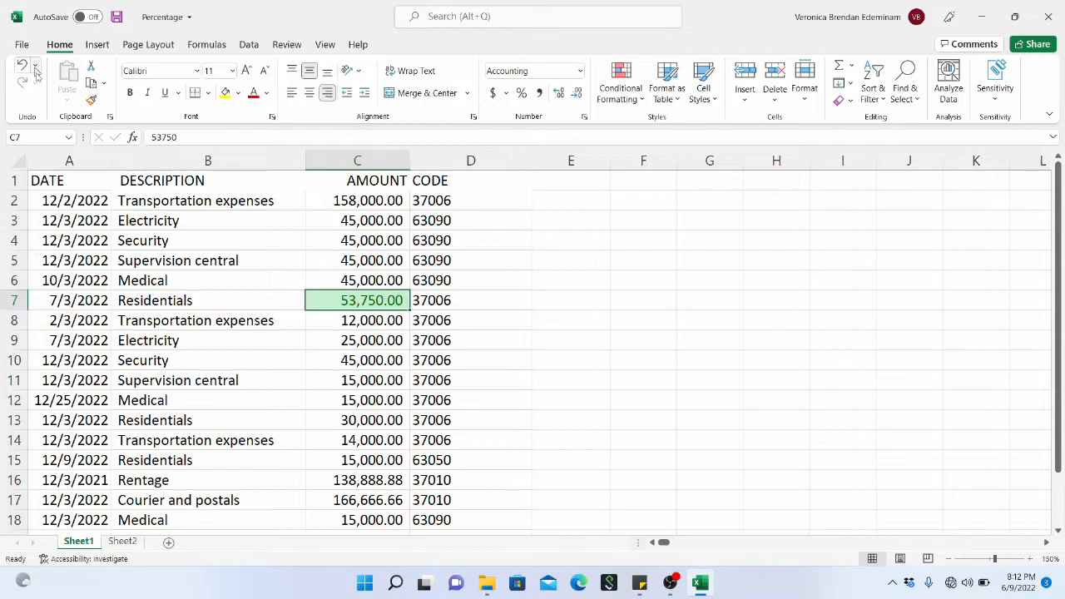
click(36, 69)
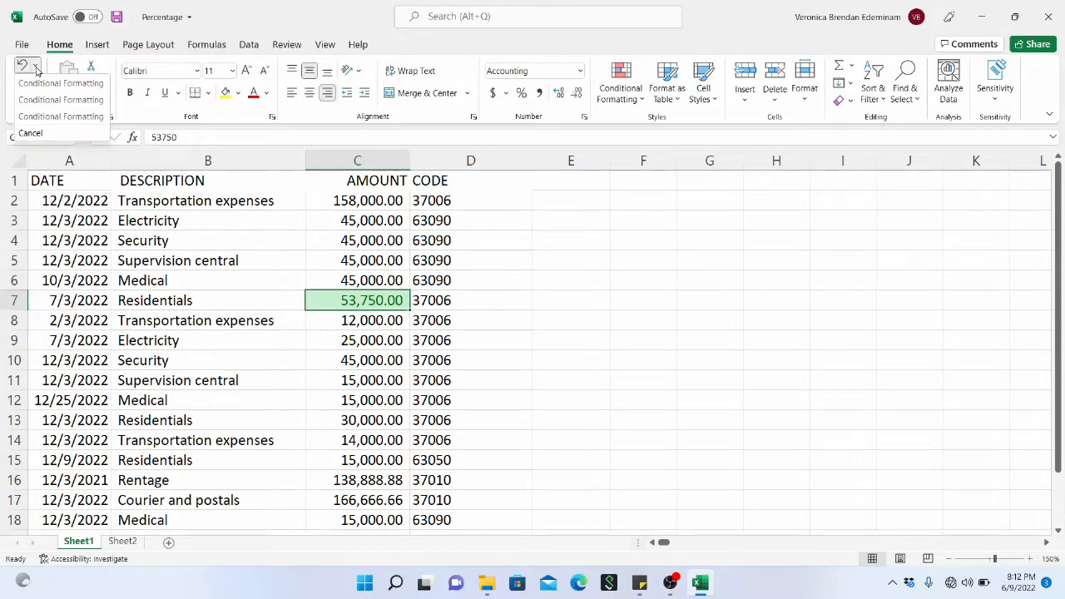
click(60, 121)
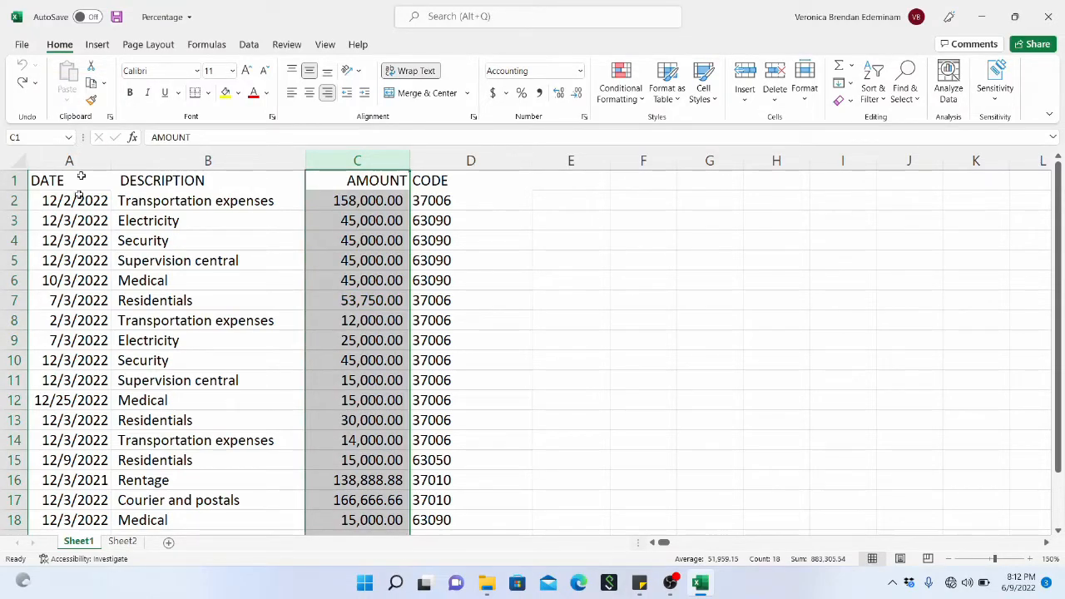
click(310, 289)
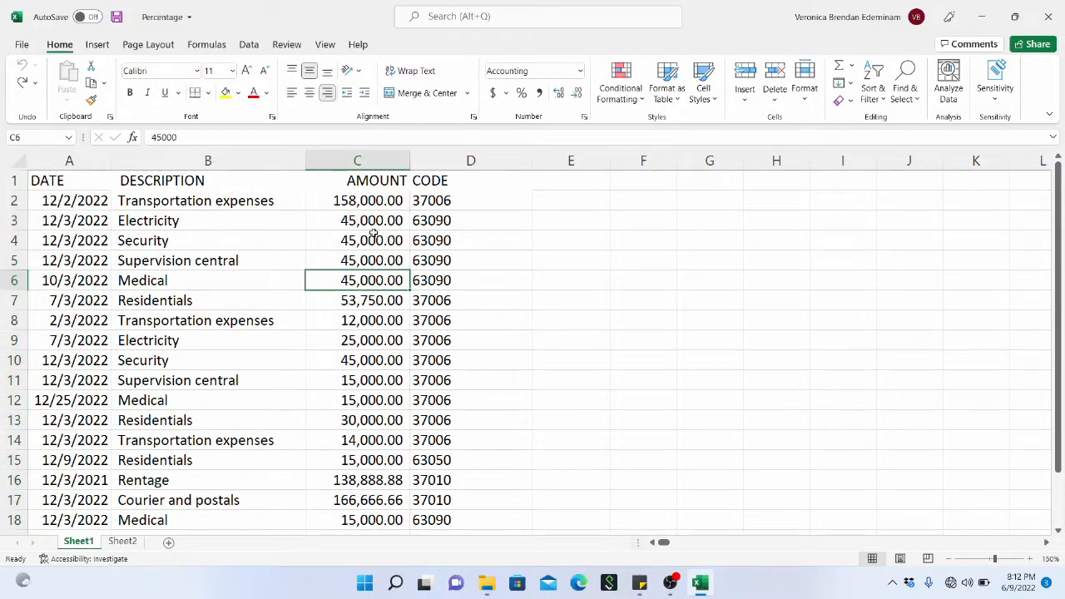
click(640, 100)
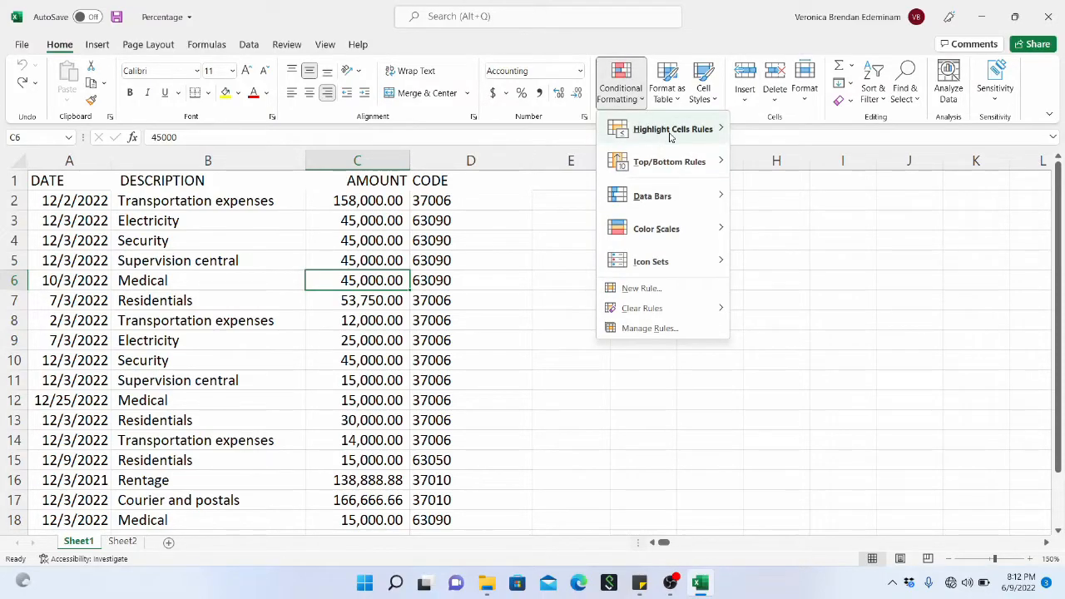
mouse_move(673, 133)
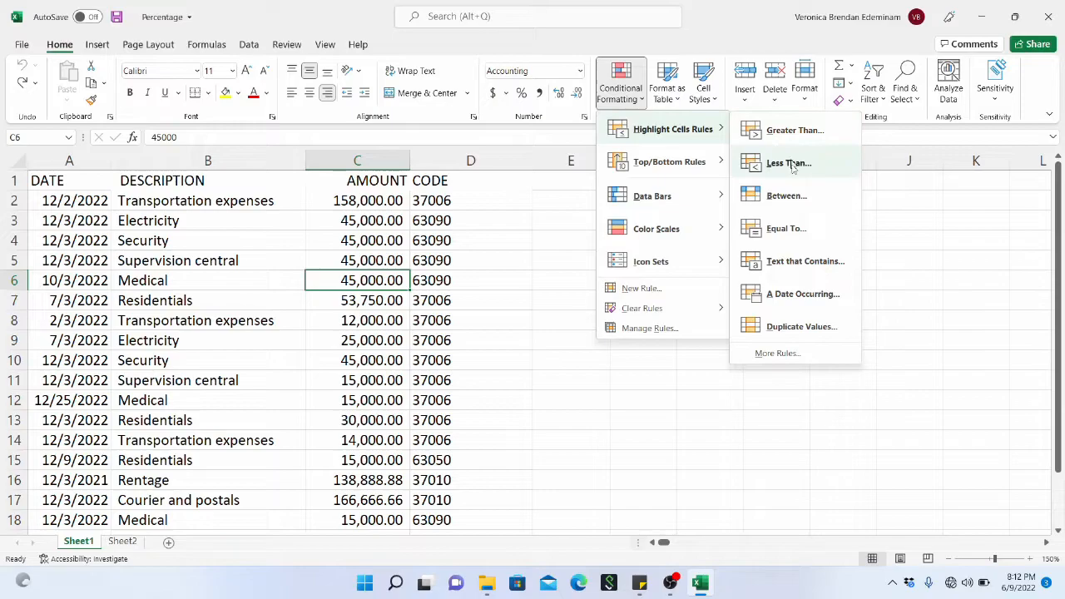
click(786, 229)
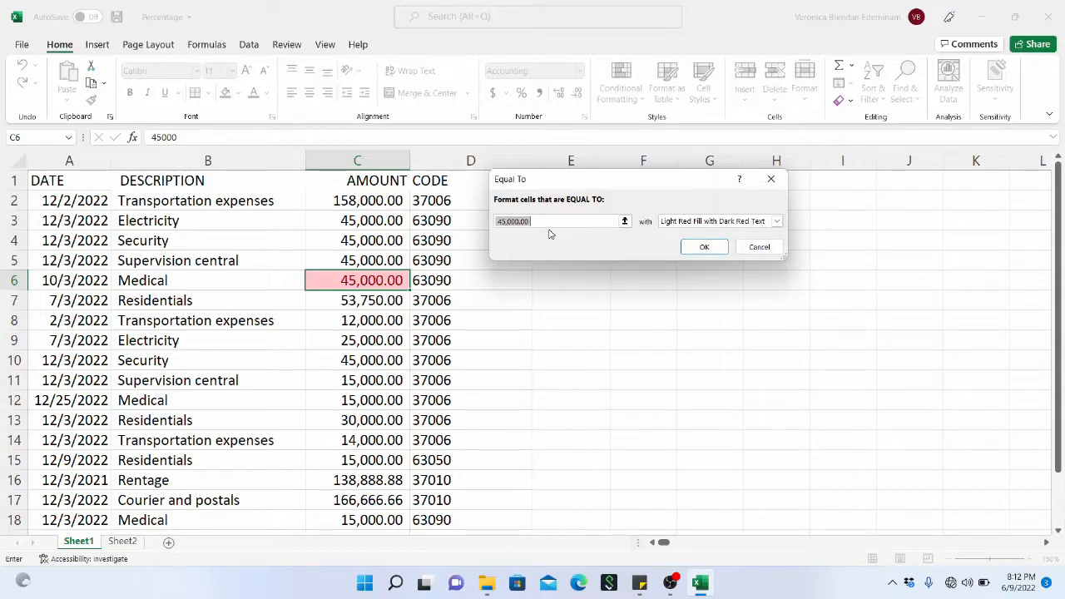
click(771, 178)
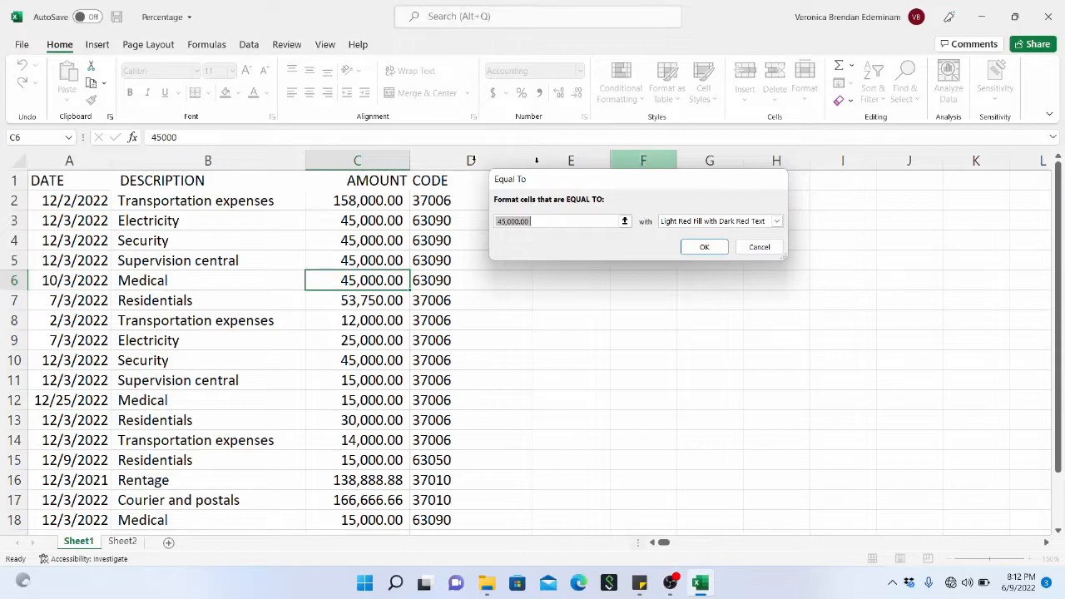
Step: Highlight cells in the AMOUNT column equal to 45000 using Light Red Fill with Dark Red Text
click(359, 160)
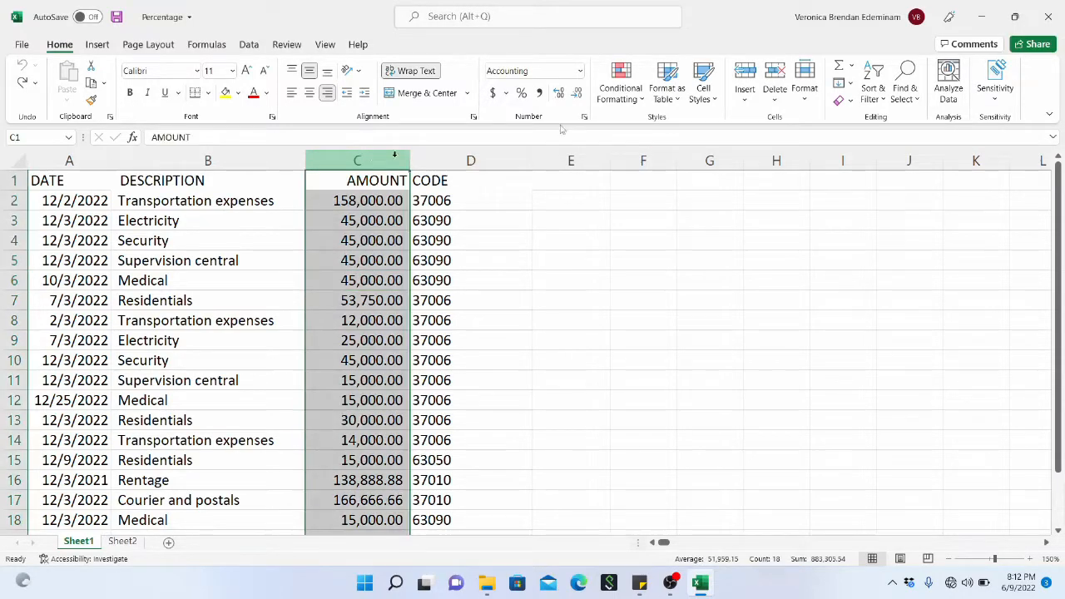
click(625, 98)
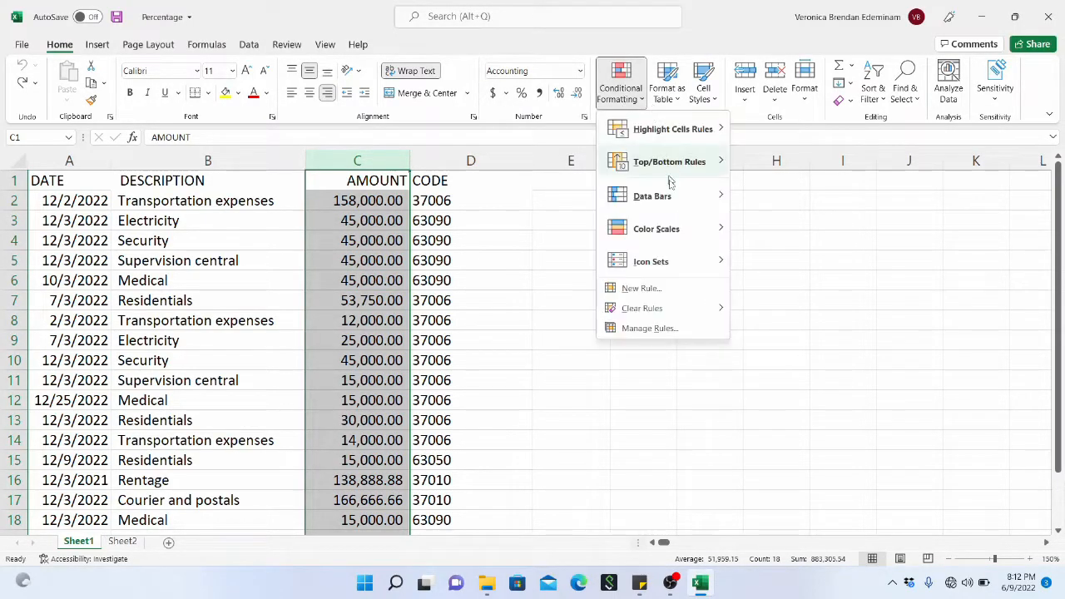
mouse_move(695, 130)
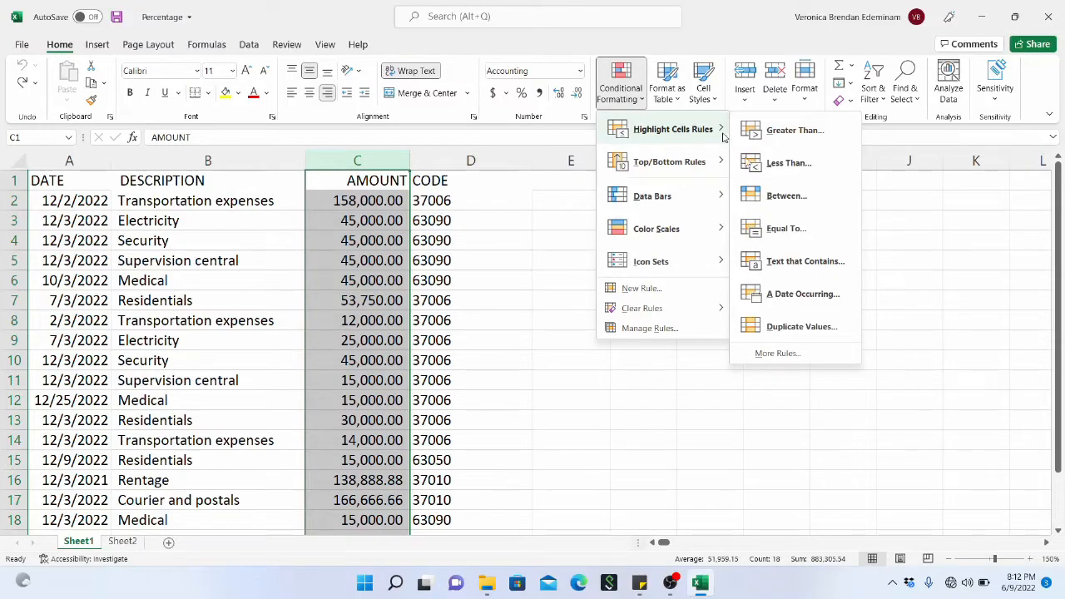
click(783, 229)
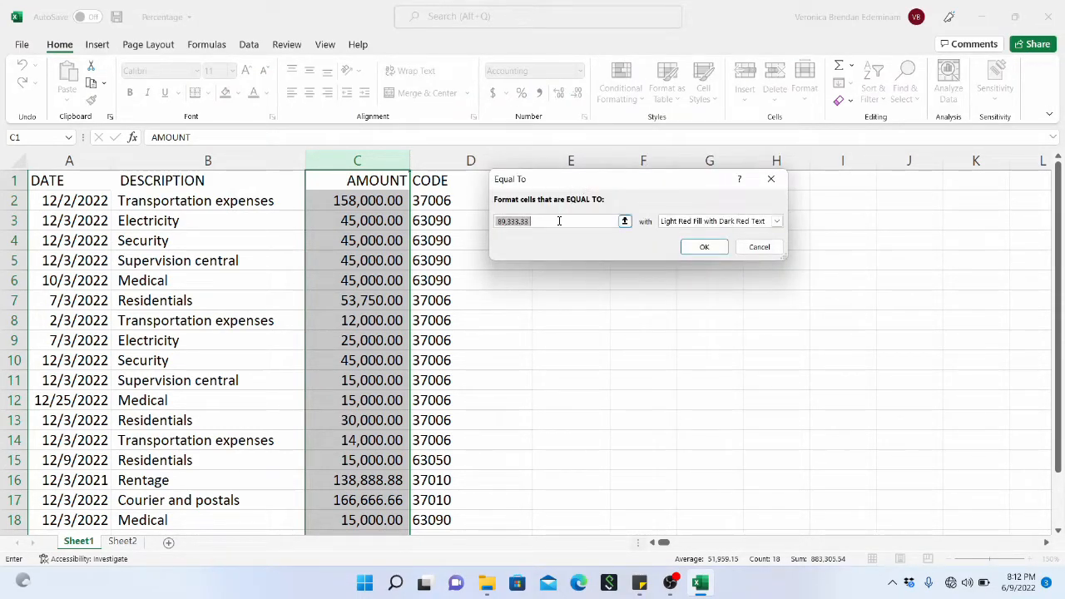
text(45000)
click(704, 246)
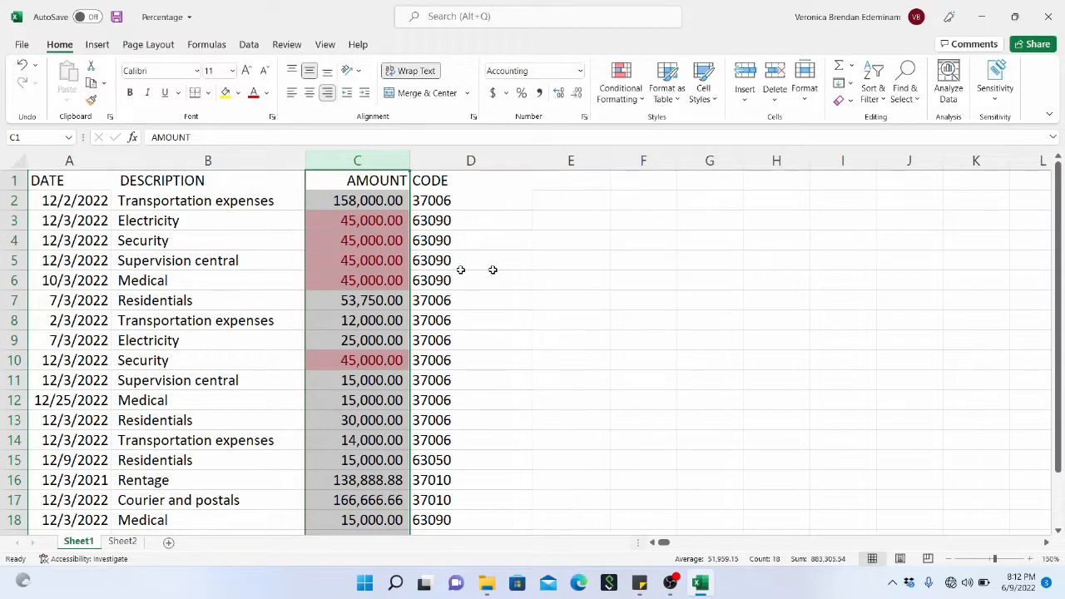
click(388, 242)
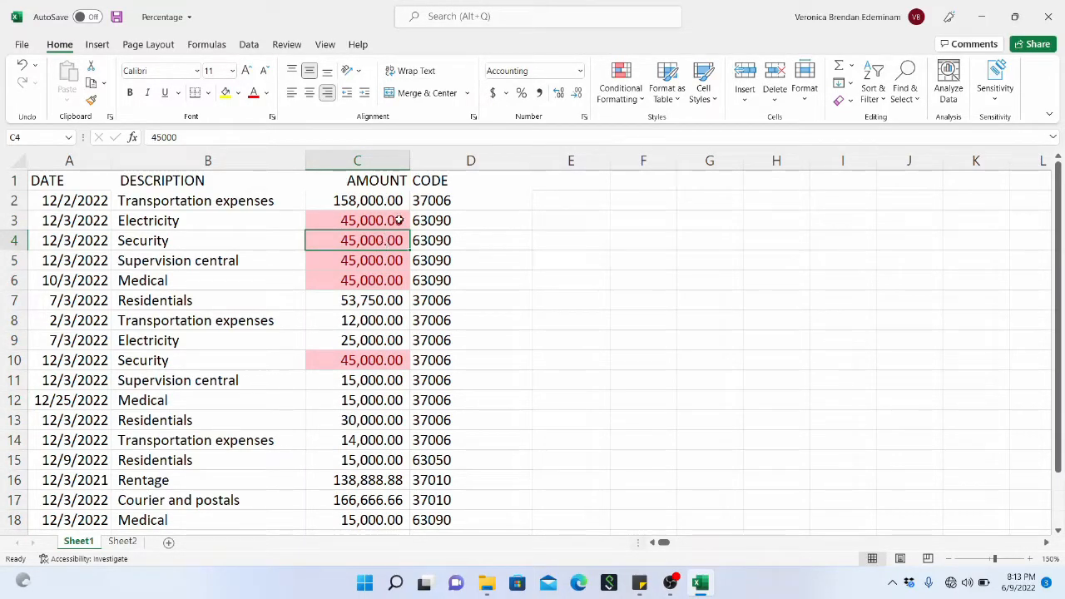
Step: Clear the Equal To highlight rule from the selected AMOUNT column
click(634, 98)
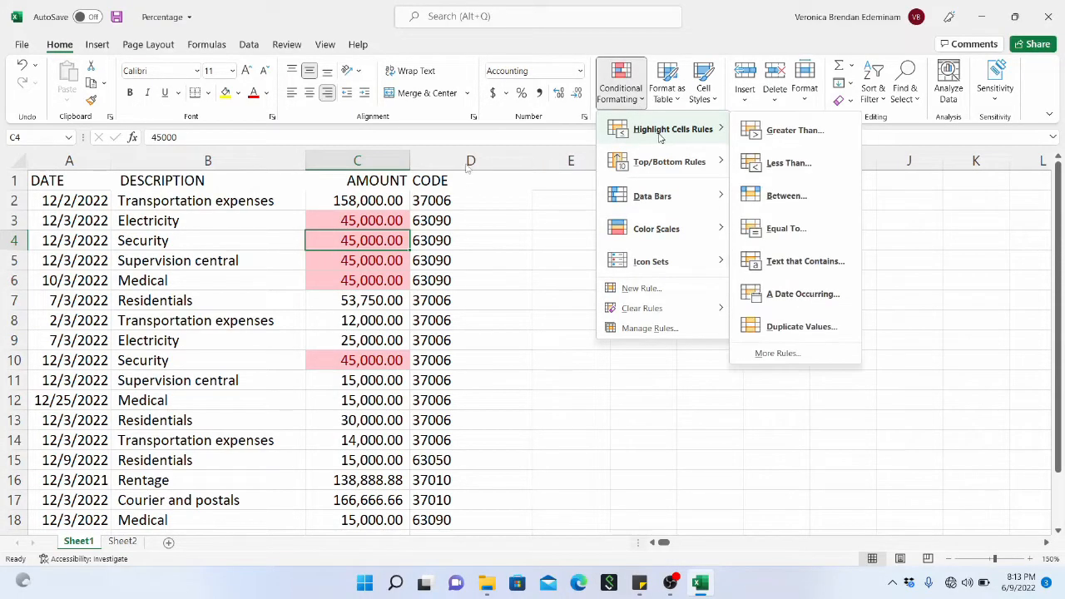
click(409, 240)
click(387, 155)
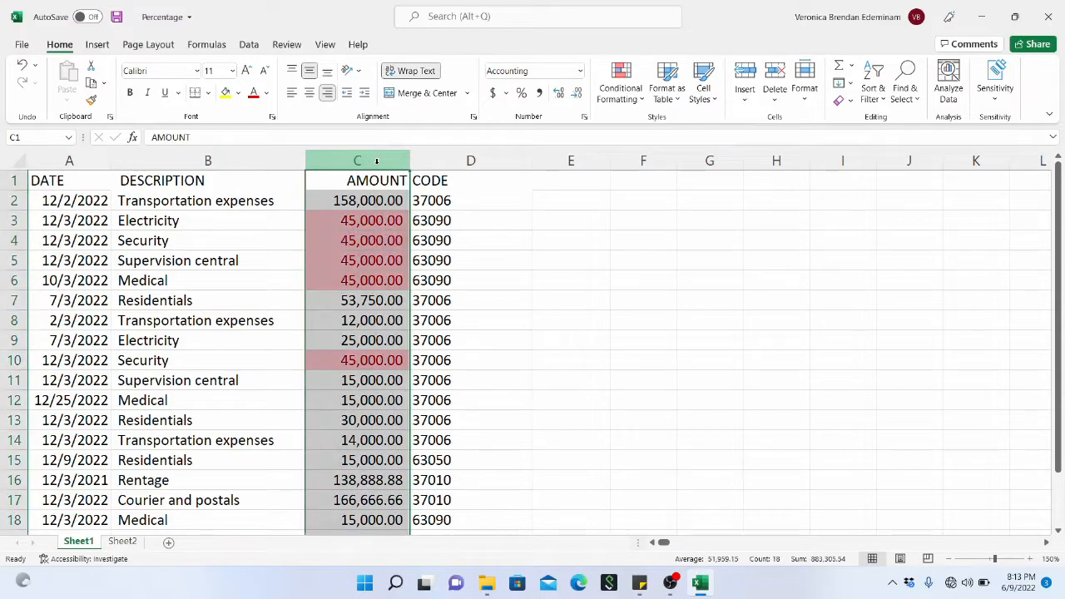
click(634, 96)
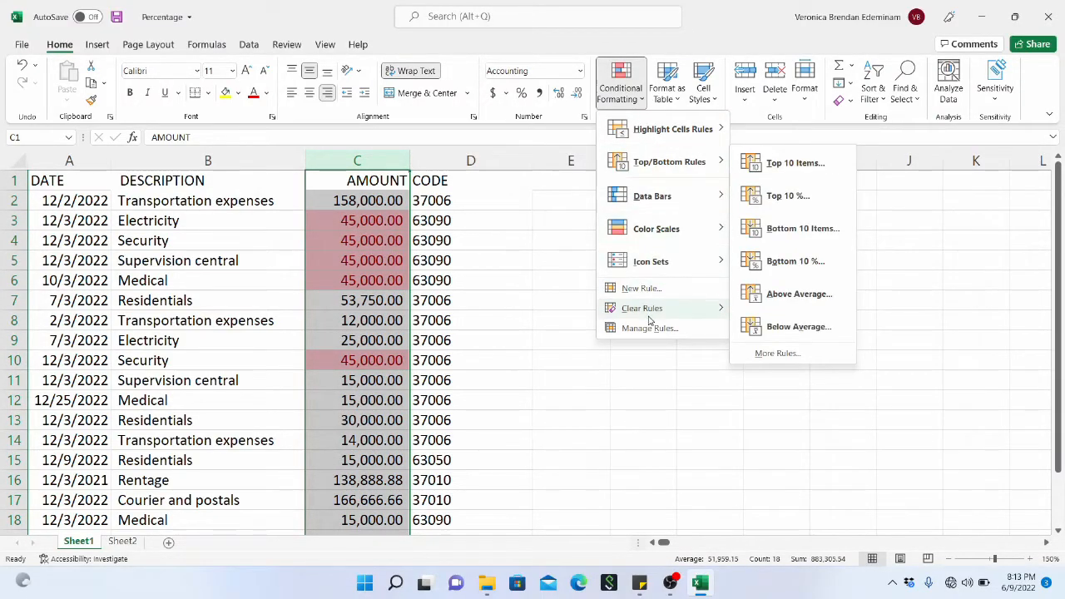
mouse_move(651, 318)
click(759, 310)
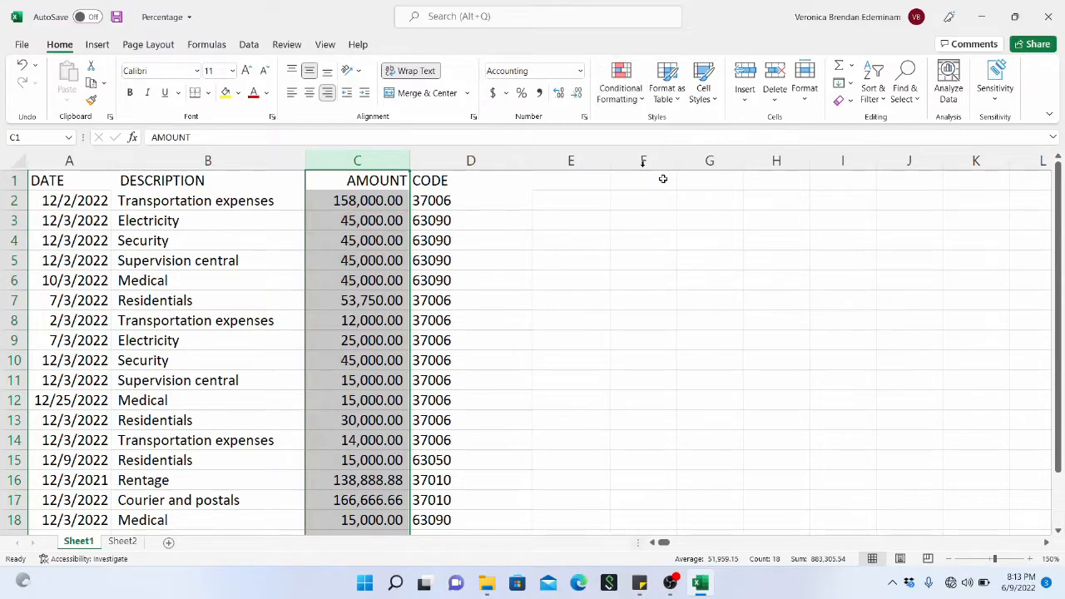
click(622, 101)
mouse_move(638, 130)
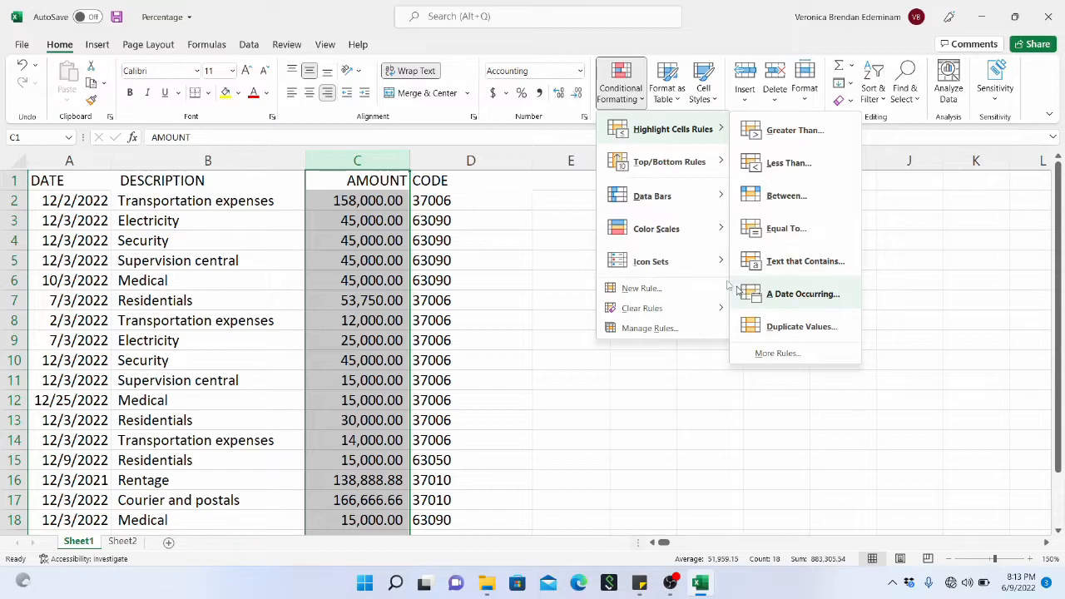
click(239, 174)
Step: Highlight DESCRIPTION column cells containing the text "central" with Light Red Fill with Dark Red Text and review the column
click(246, 155)
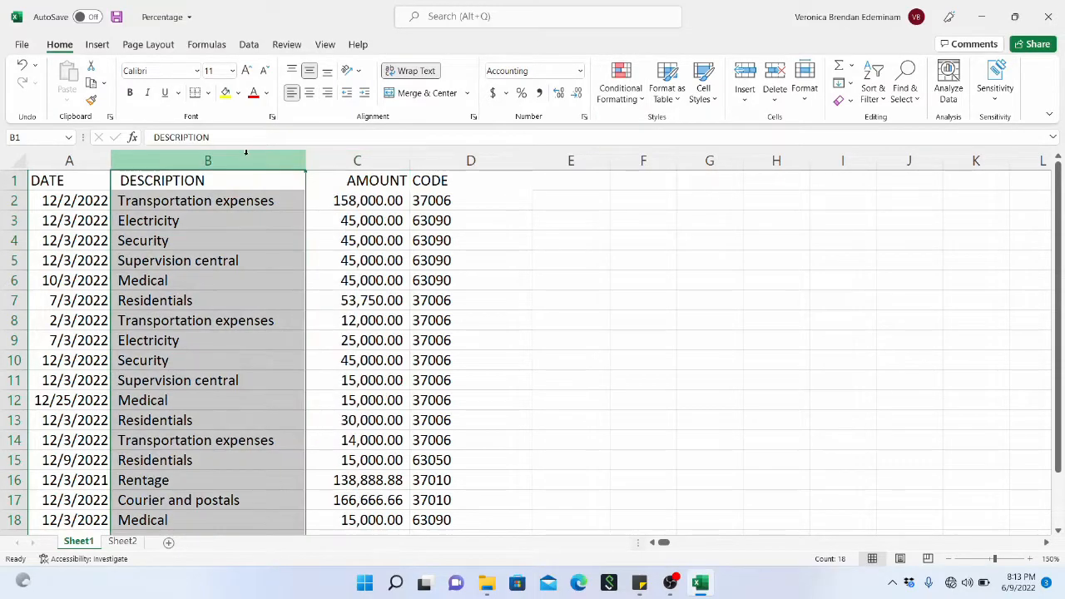
click(617, 98)
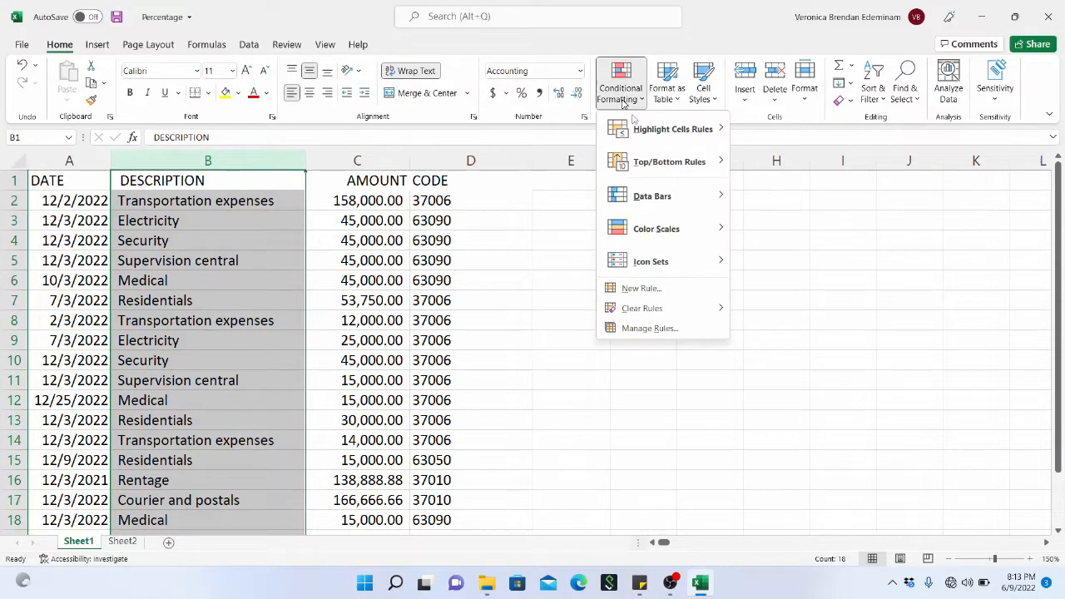
mouse_move(671, 135)
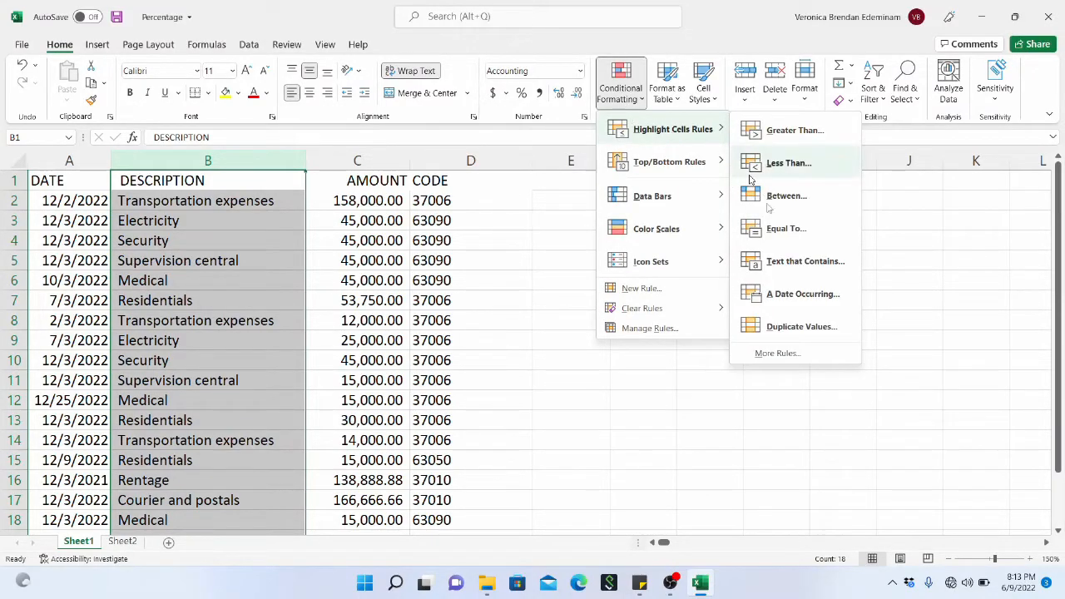
click(791, 263)
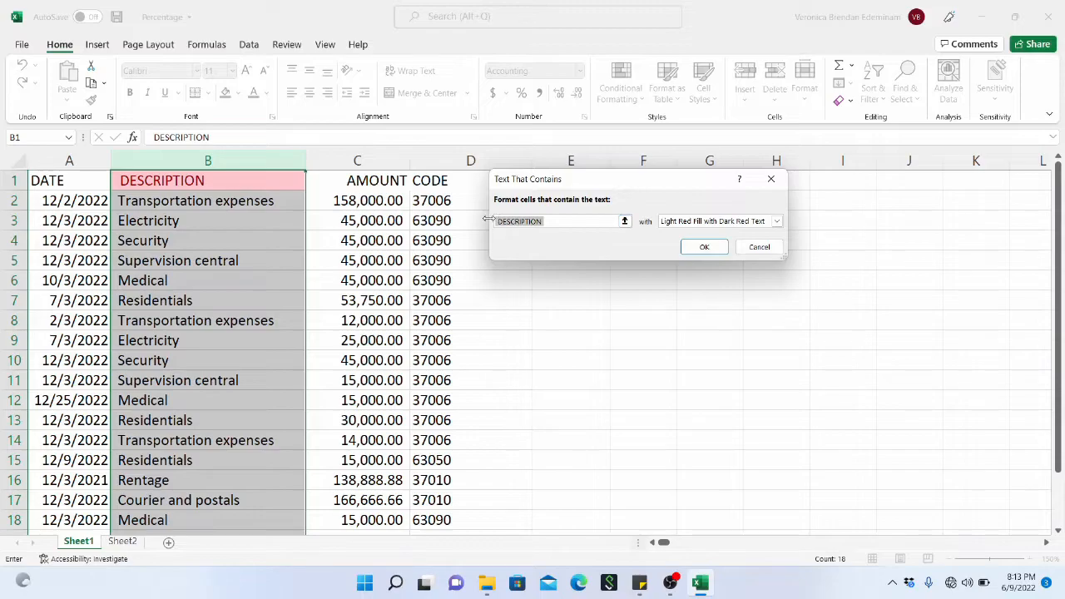
text(central)
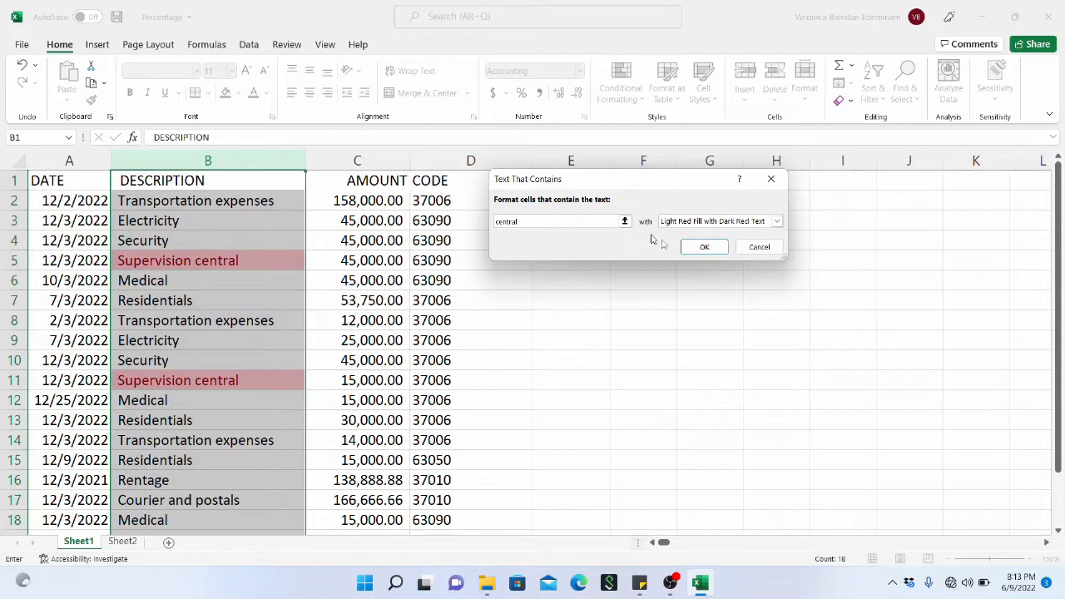
click(704, 246)
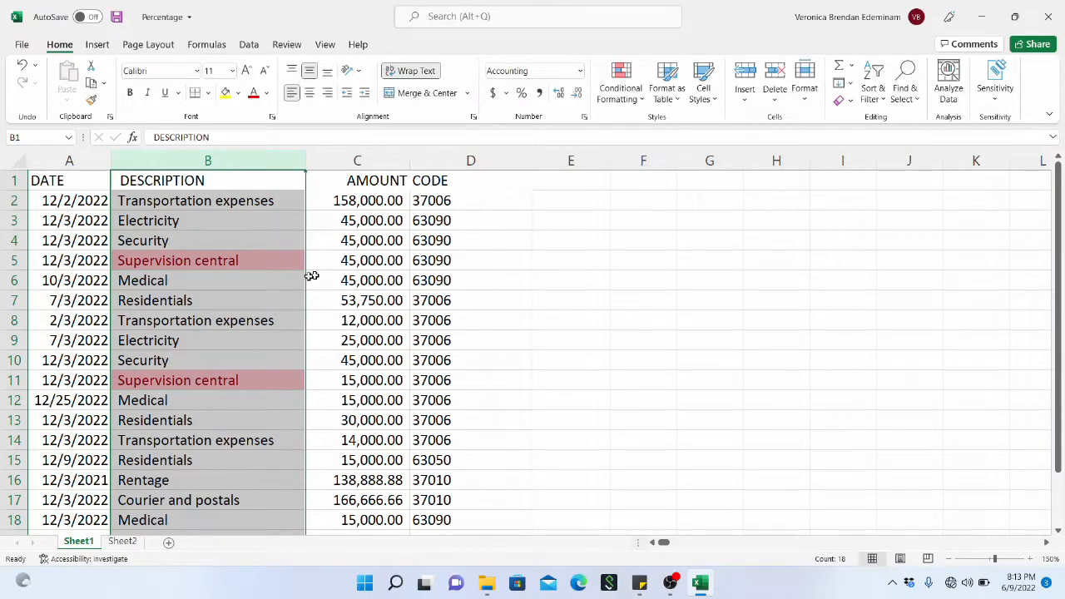
scroll(247, 260, down, 3)
scroll(247, 261, up, 3)
click(617, 100)
mouse_move(654, 139)
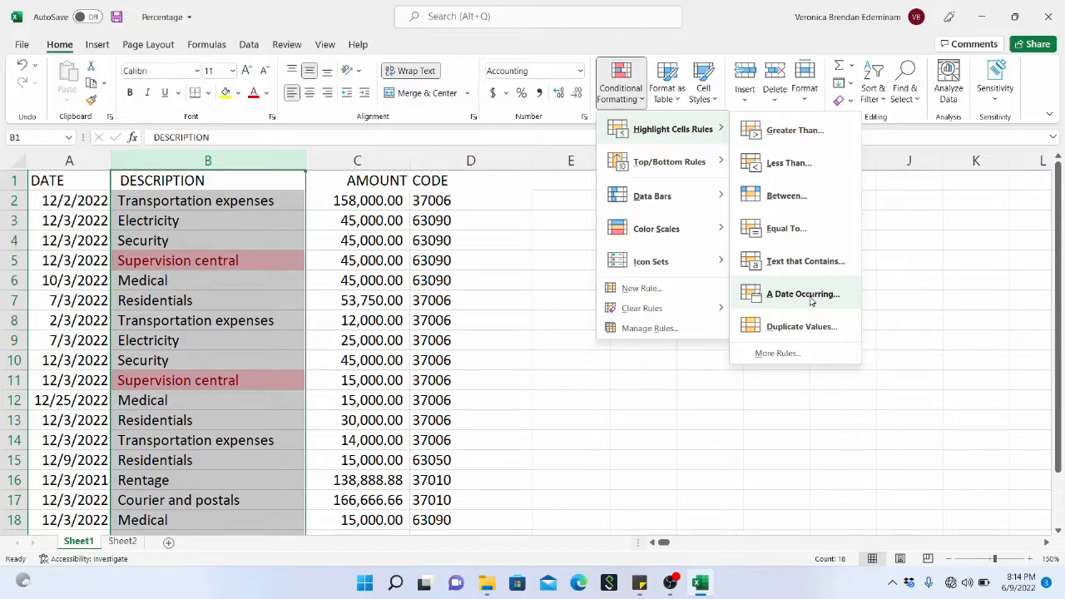
click(94, 223)
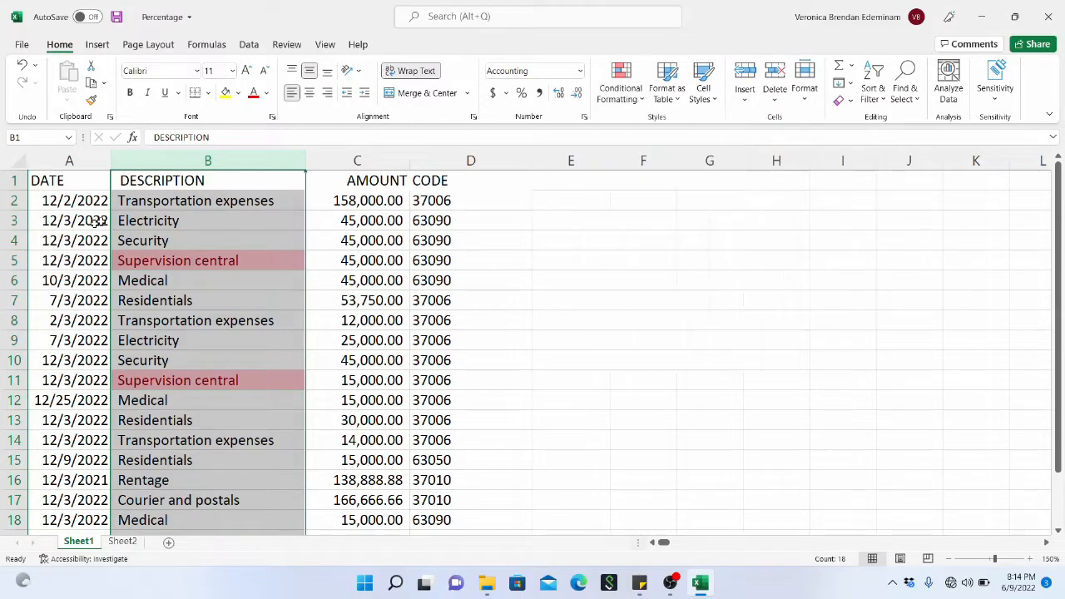
Step: Clear the Text That Contains highlight rule from the selected DESCRIPTION column
click(621, 90)
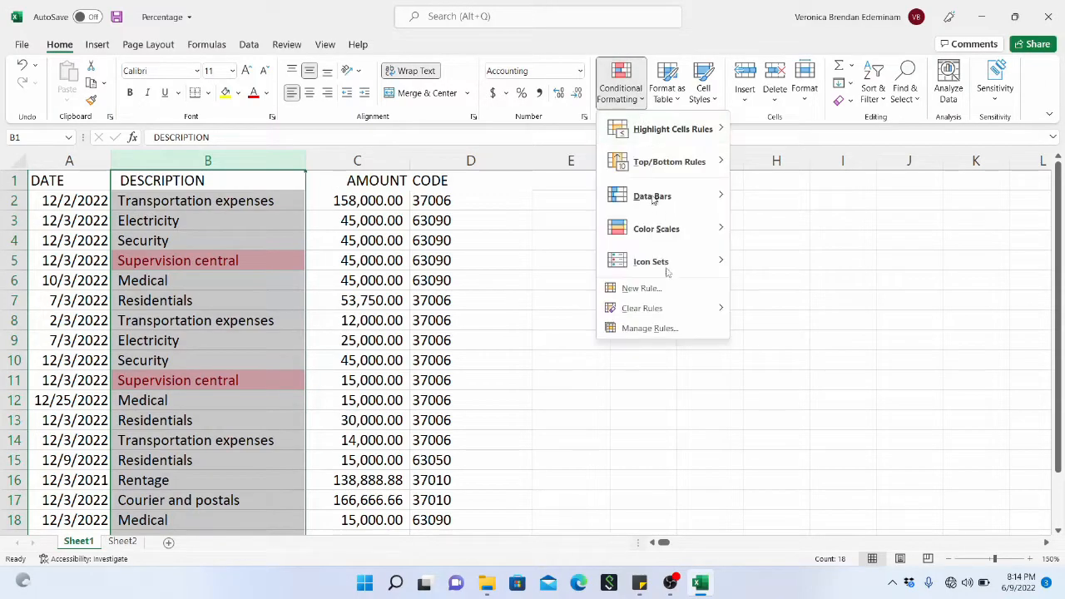
mouse_move(671, 308)
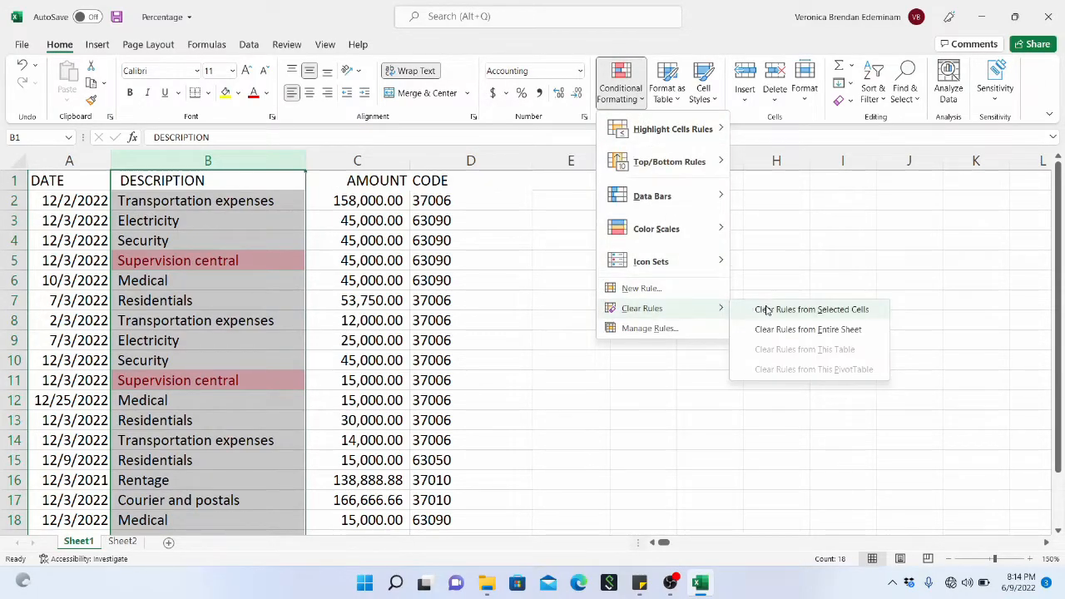
click(767, 310)
Step: Highlight DATE column cells with dates occurring last month using Light Red Fill with Dark Red Text, and review the column
click(67, 246)
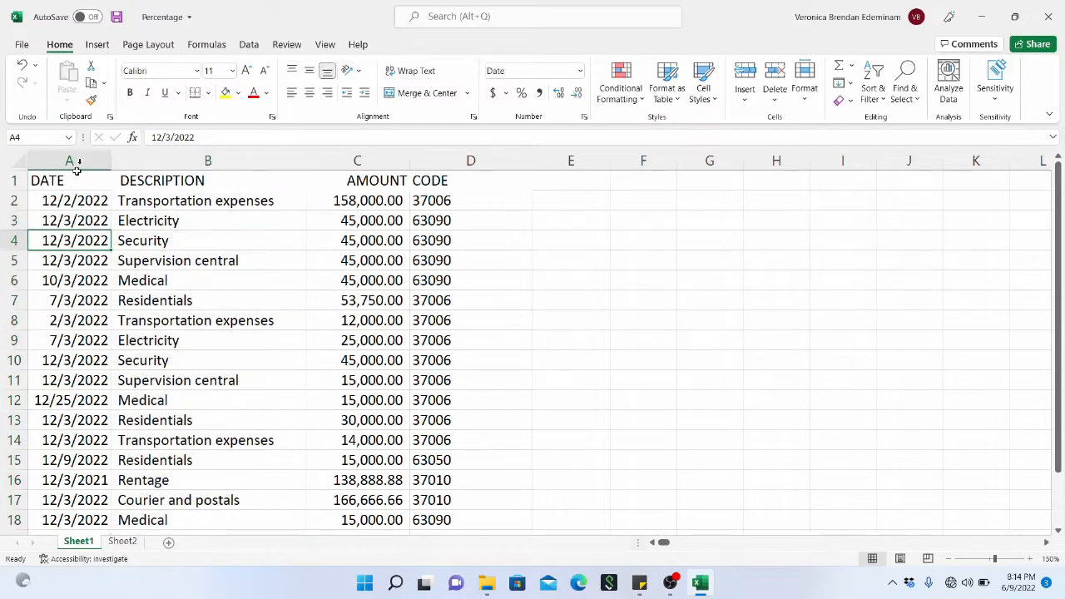
click(83, 160)
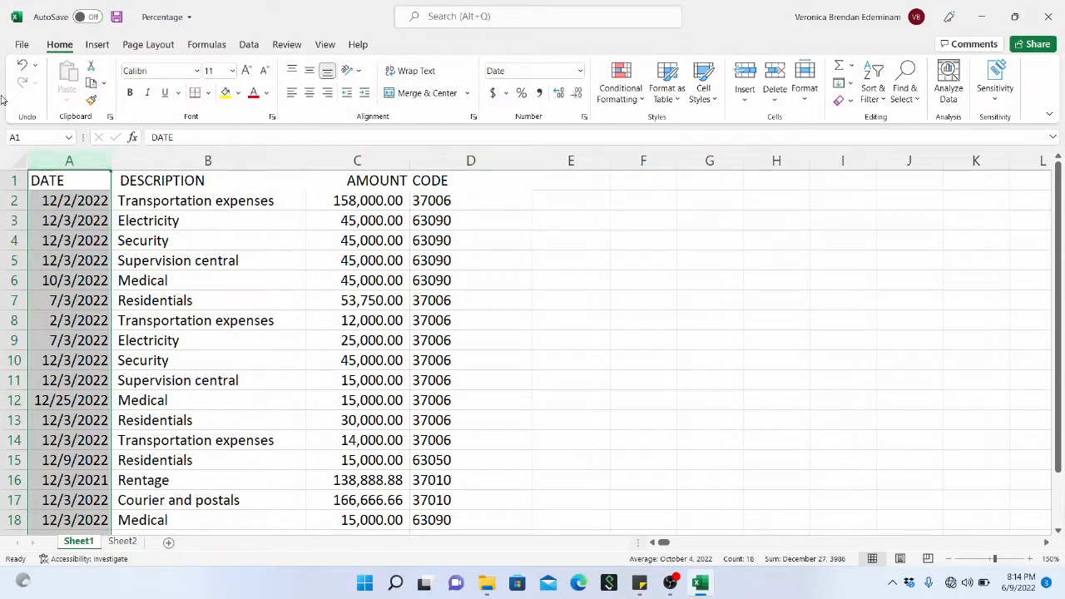
click(640, 100)
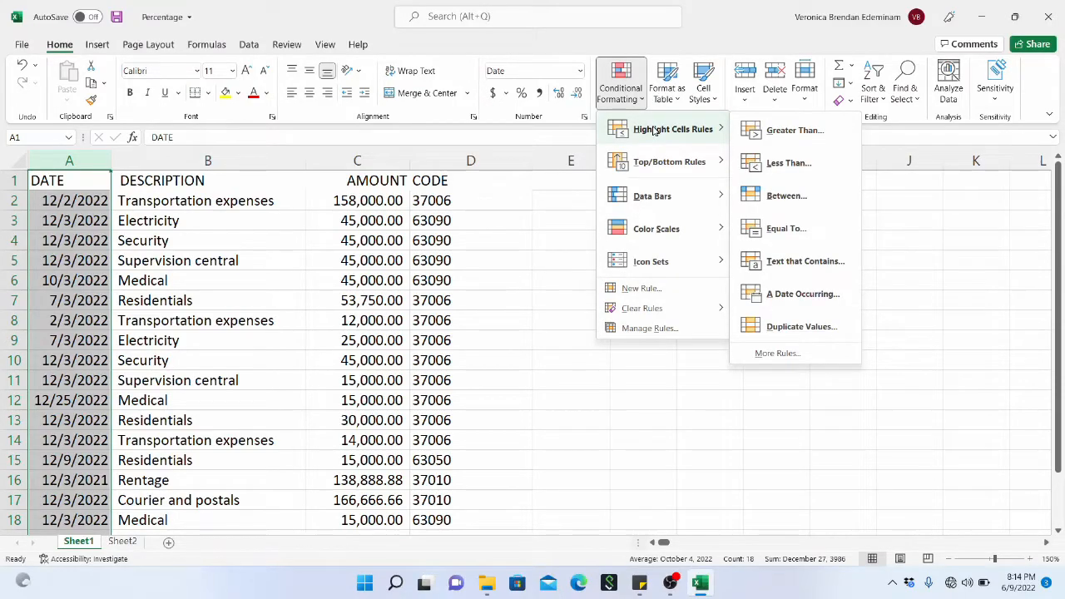
click(811, 291)
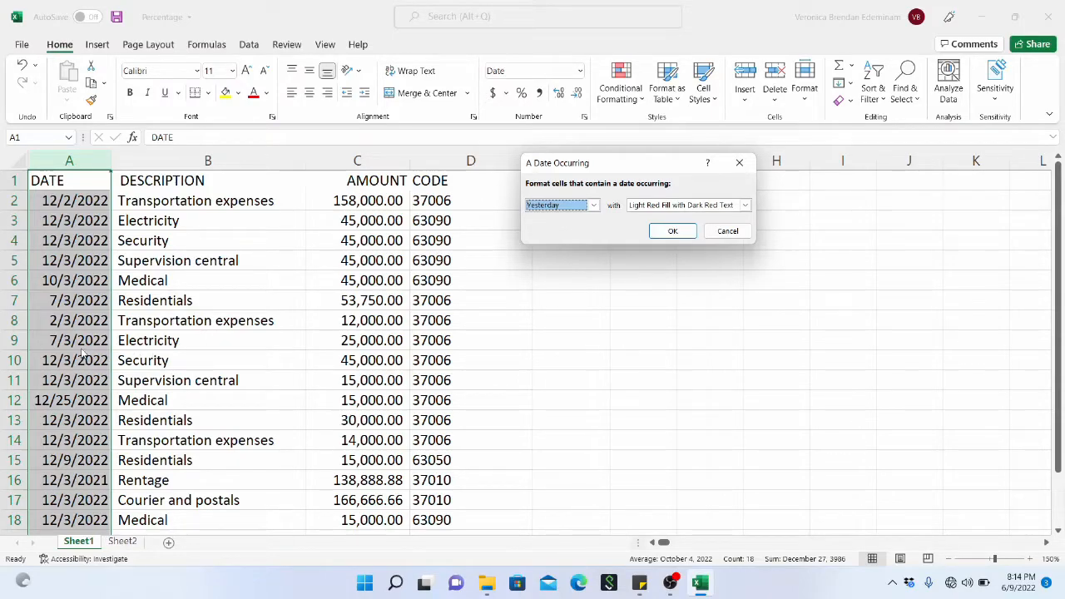
click(593, 205)
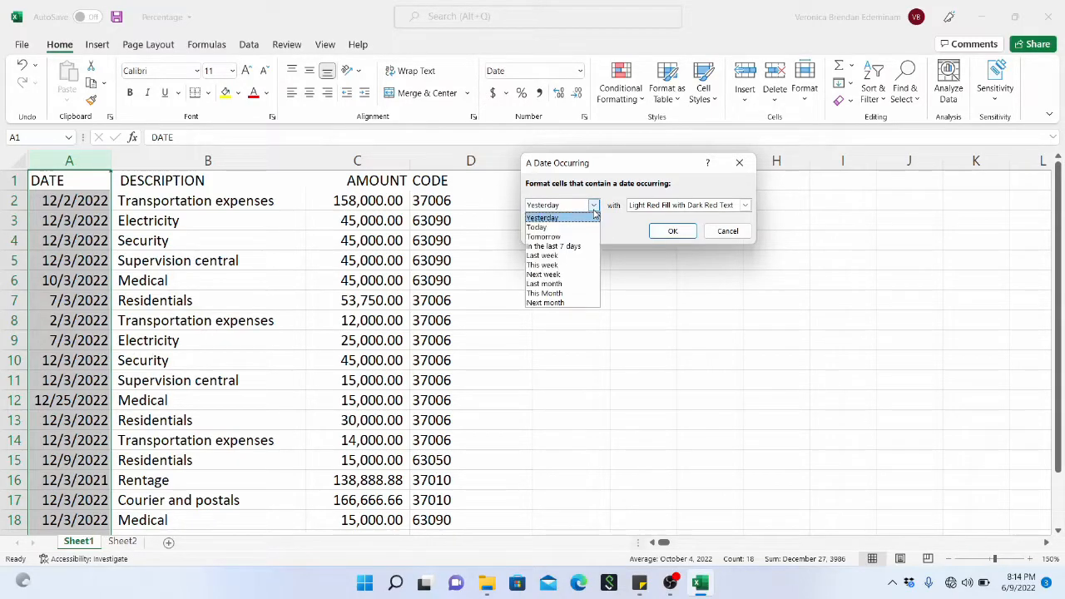
click(563, 284)
click(674, 231)
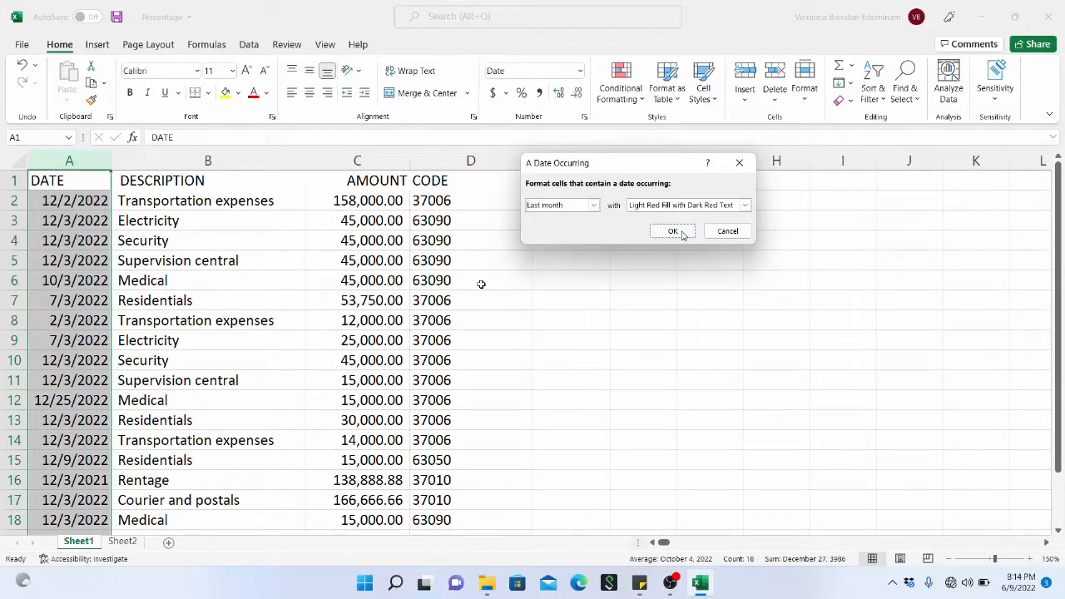
scroll(190, 301, down, 3)
scroll(191, 300, up, 3)
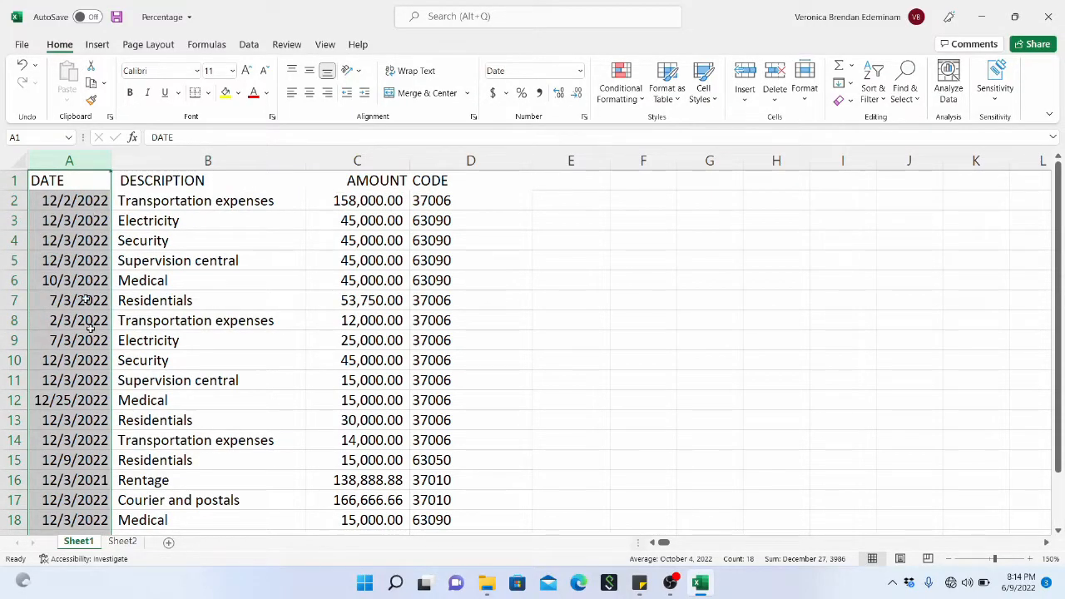
Step: Highlight DATE column dates occurring next month with Light Red Fill with Dark Red Text, and inspect the highlighted cells
click(618, 93)
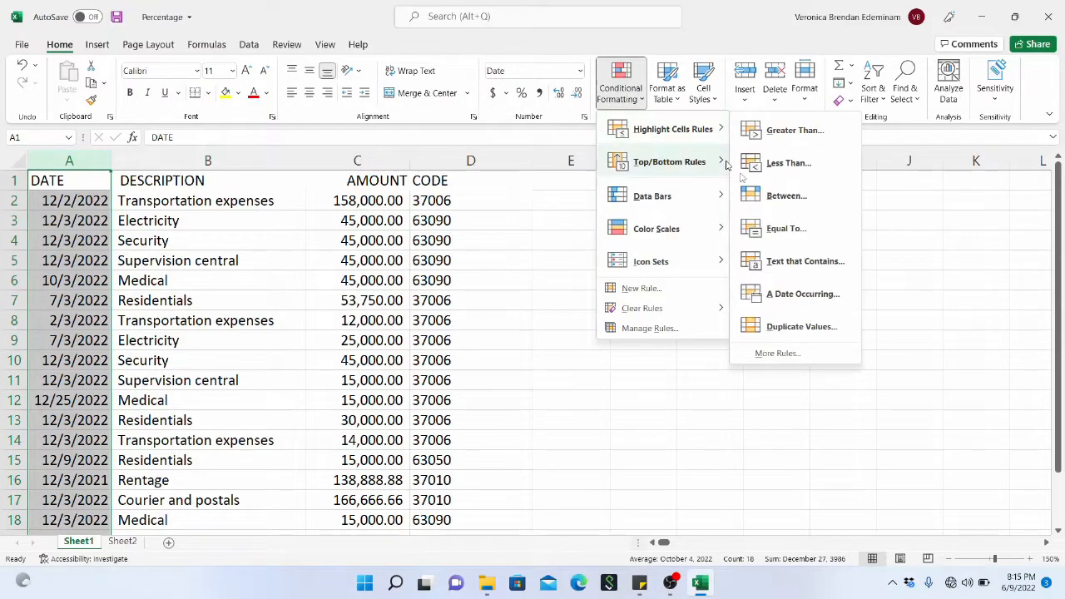
click(804, 296)
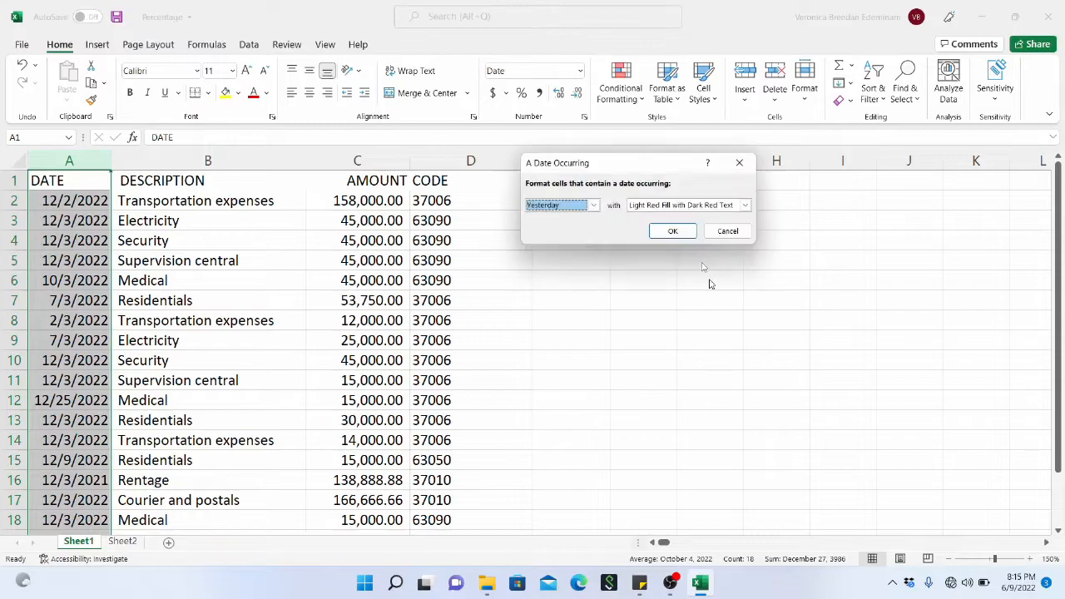
click(594, 205)
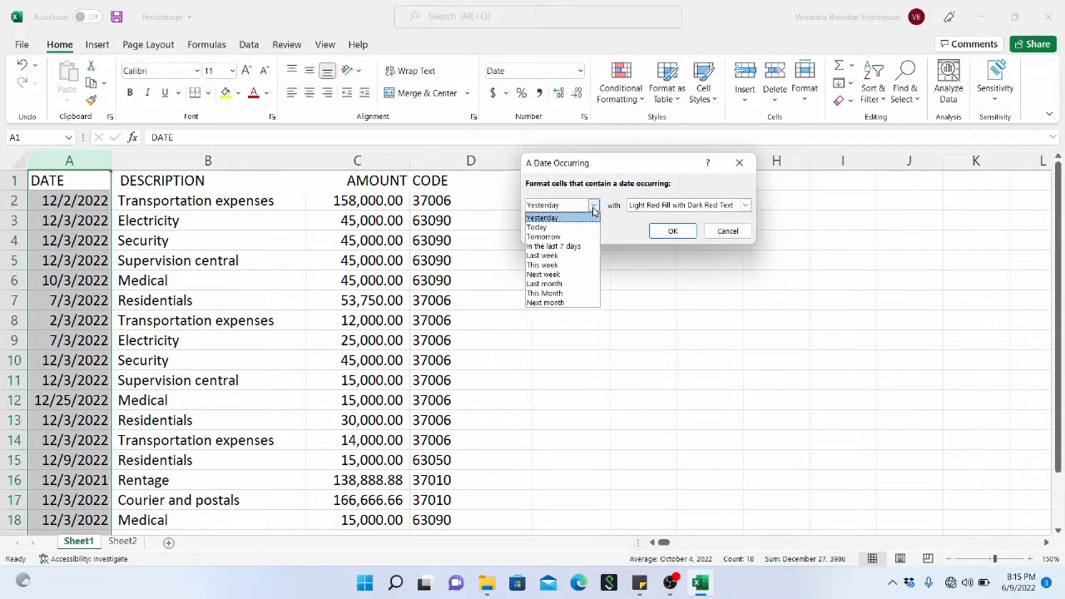
click(563, 304)
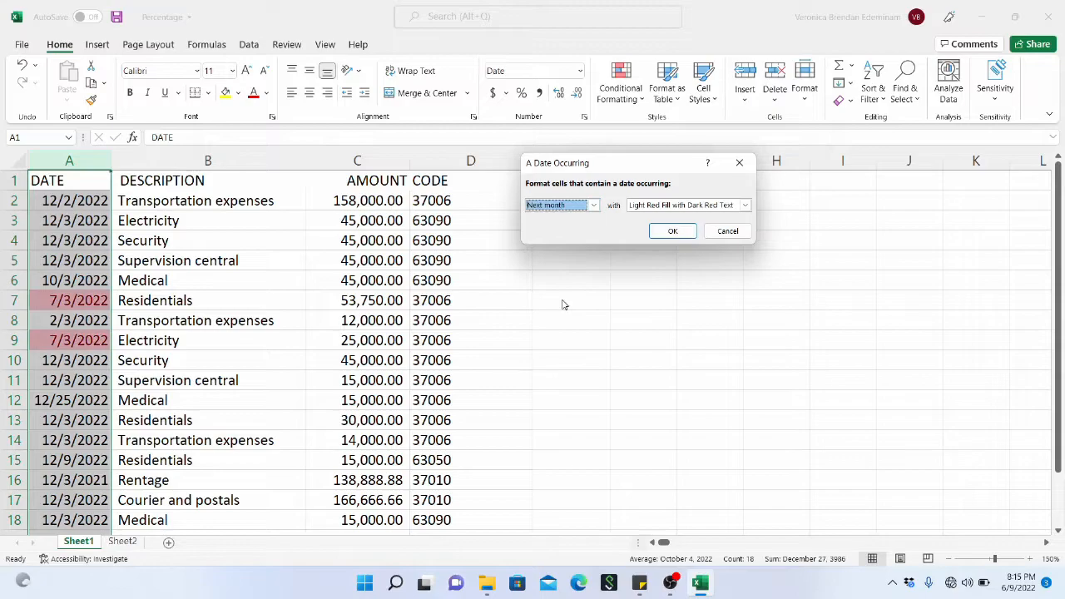
click(673, 231)
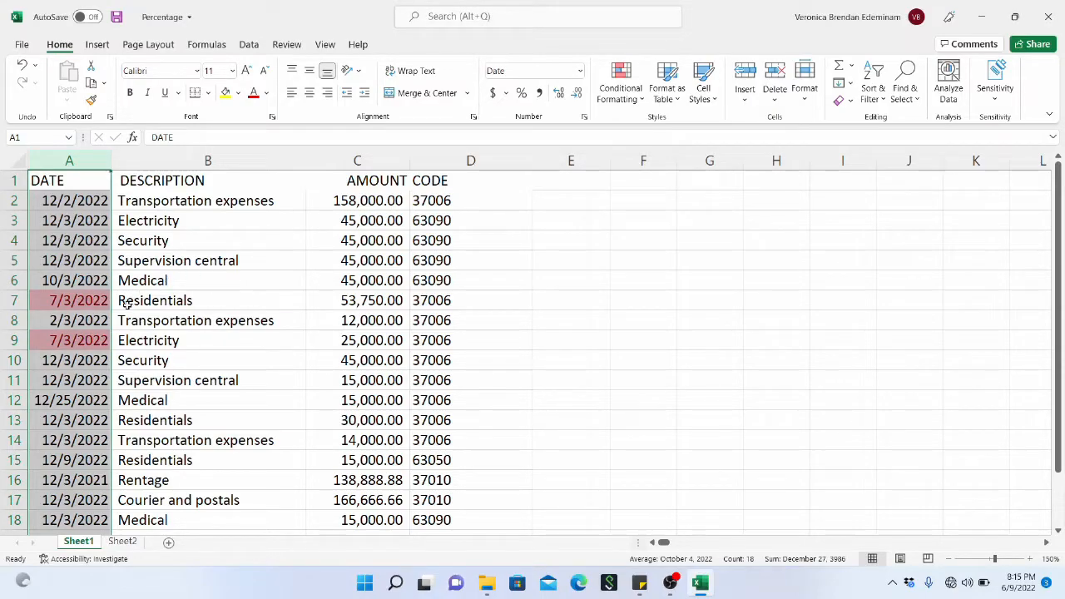
click(81, 299)
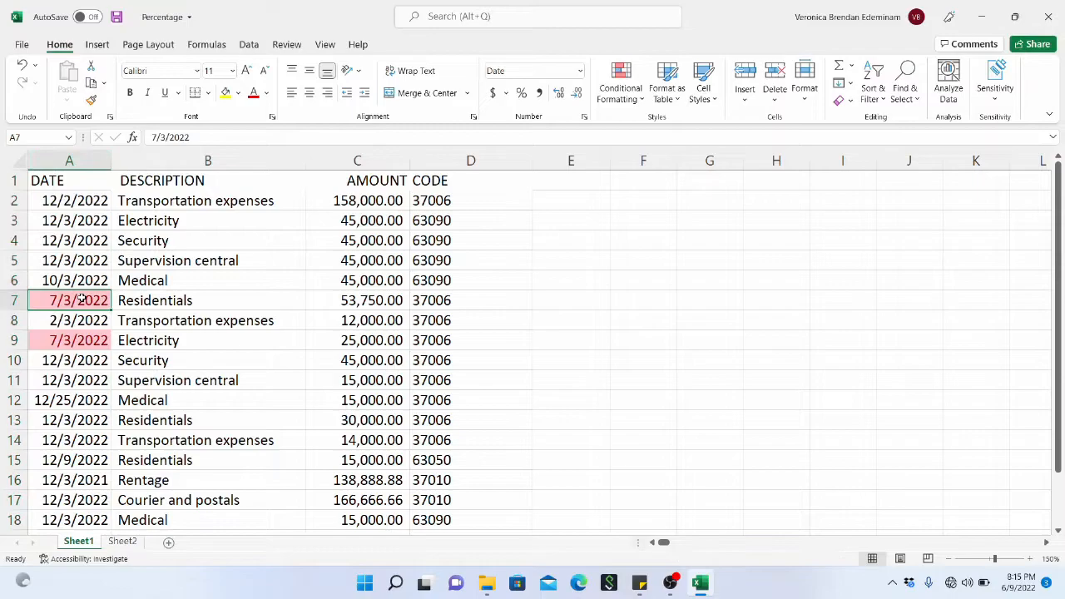
click(87, 340)
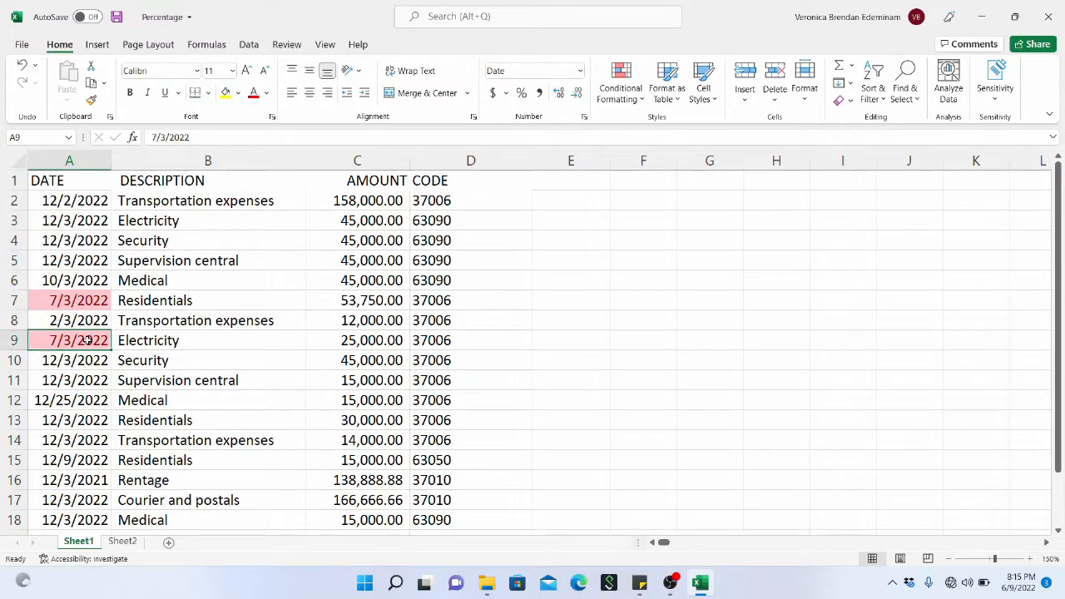
click(85, 303)
drag(87, 340, 88, 360)
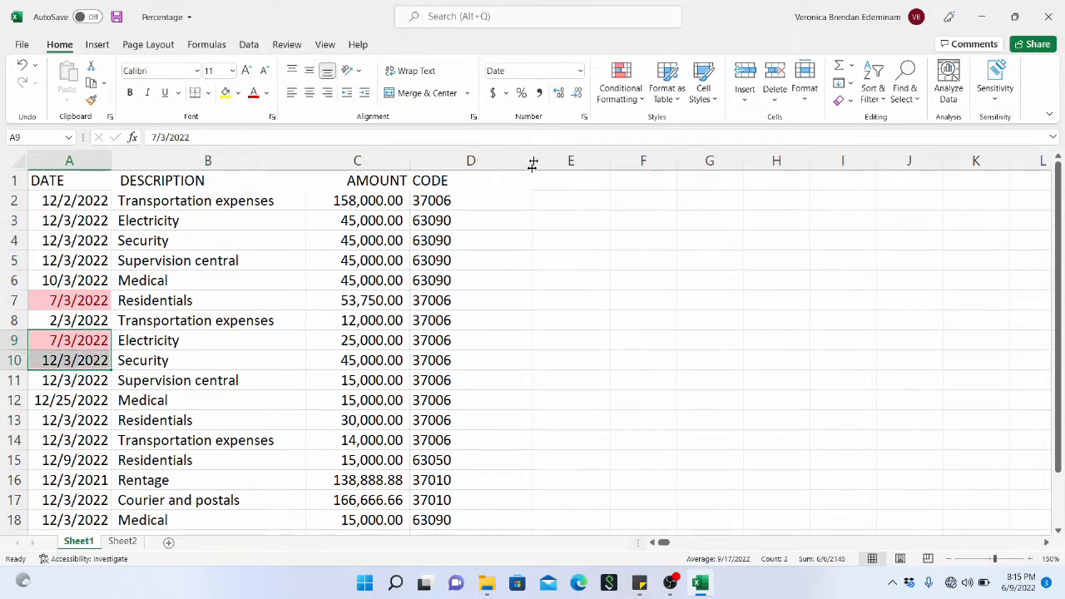
click(98, 336)
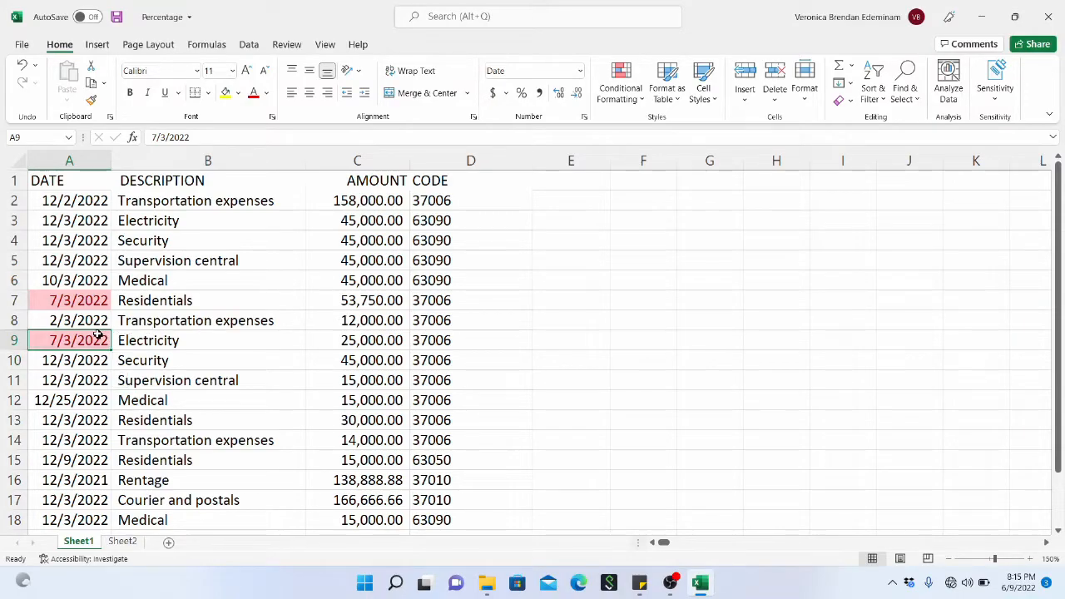
Step: Clear the A Date Occurring highlight rules from the whole DATE column
click(641, 94)
mouse_move(639, 308)
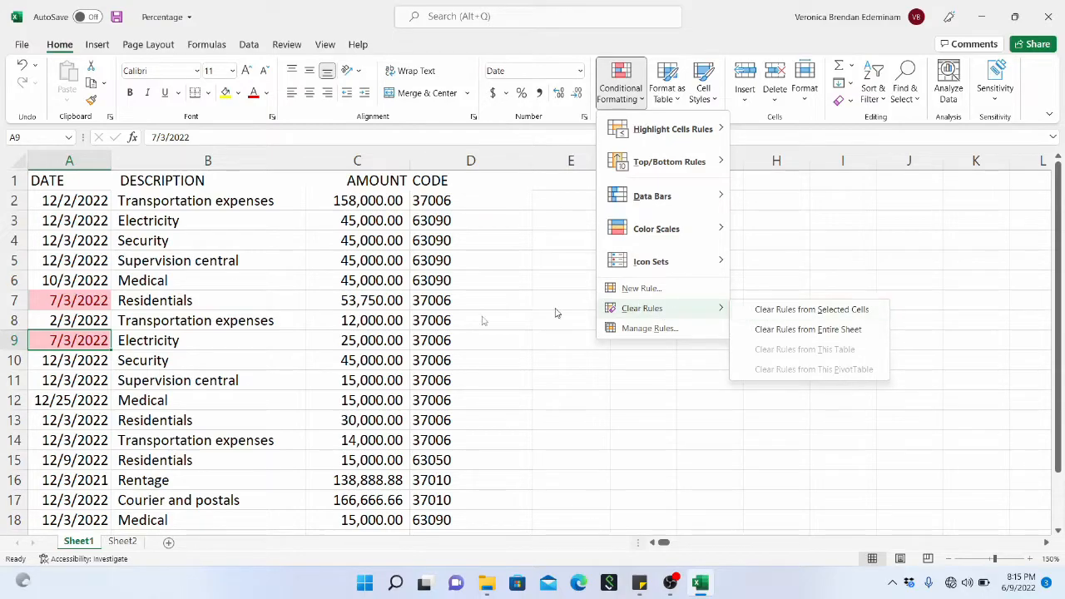
click(785, 310)
click(96, 162)
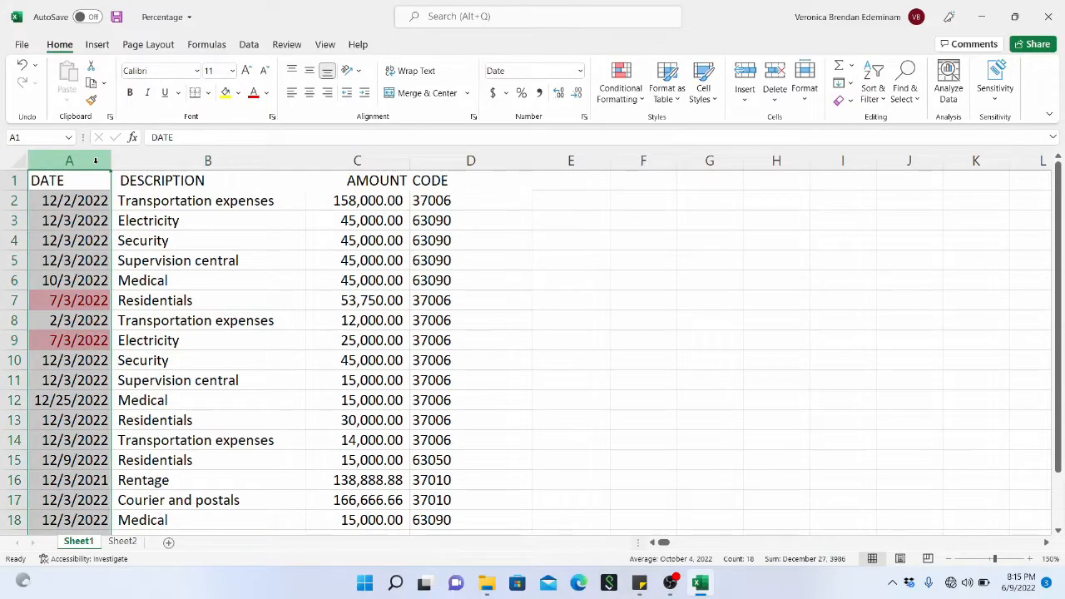
click(639, 98)
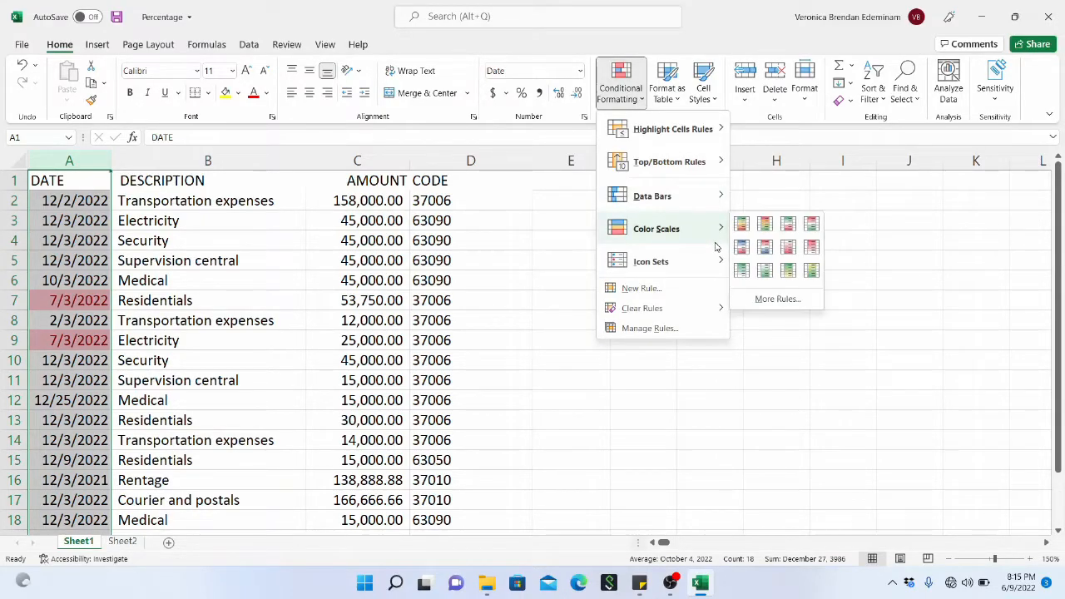
mouse_move(689, 316)
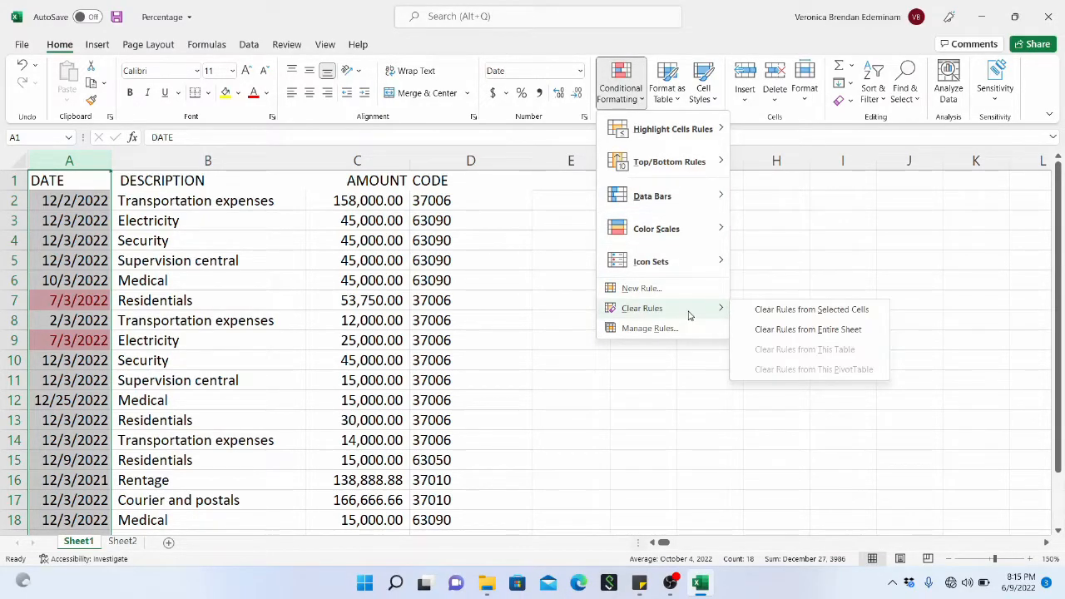
click(785, 310)
click(505, 285)
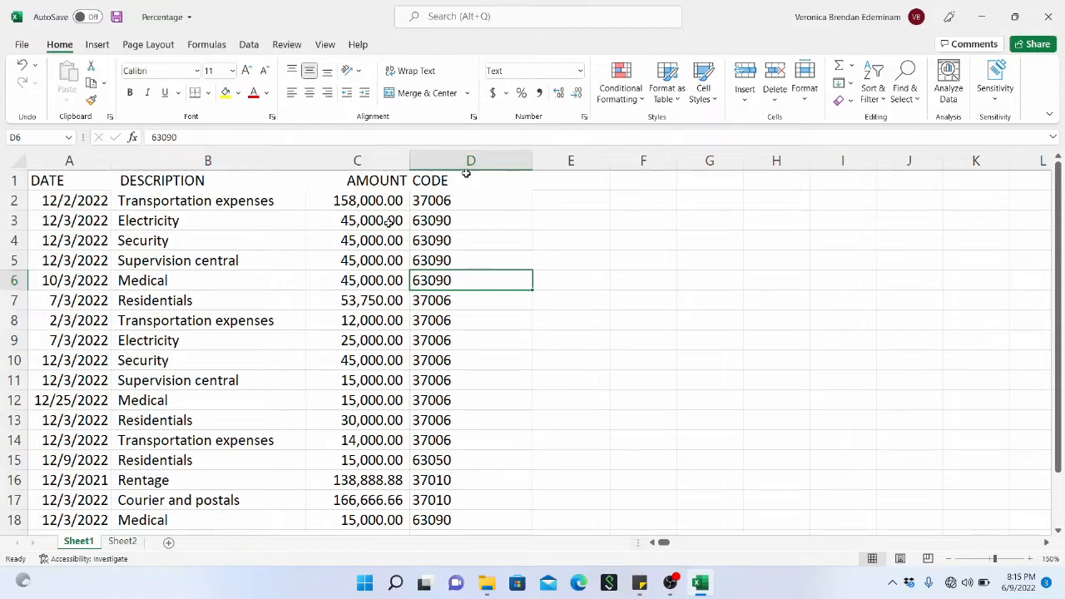
Step: Apply the Duplicate Values rule to the AMOUNT column, set to highlight Unique values with Light Red Fill with Dark Red Text
click(639, 100)
click(119, 218)
click(342, 163)
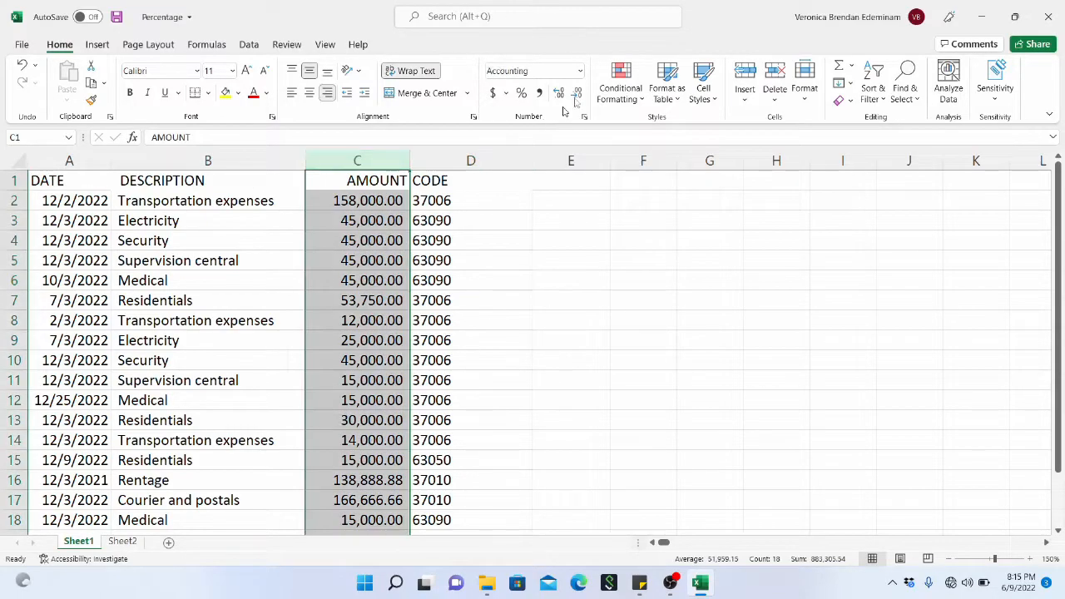
click(622, 98)
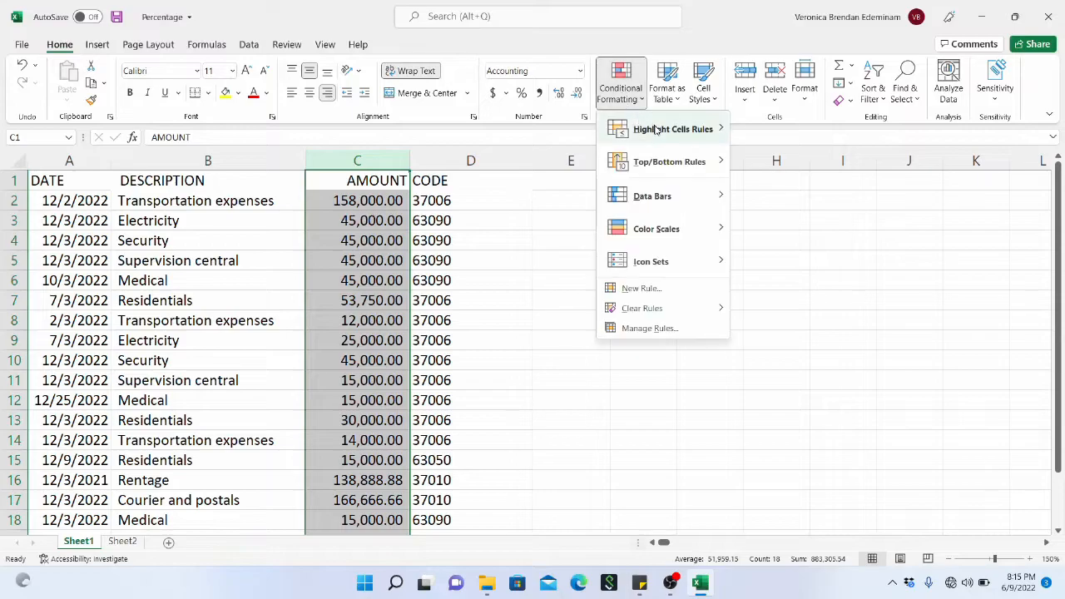
mouse_move(645, 129)
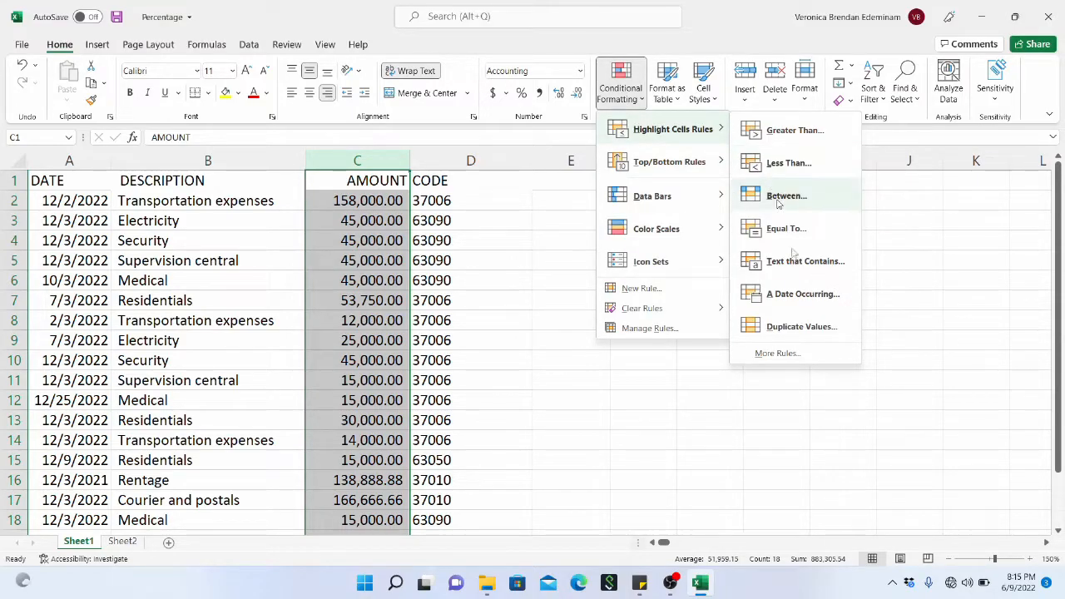
click(805, 329)
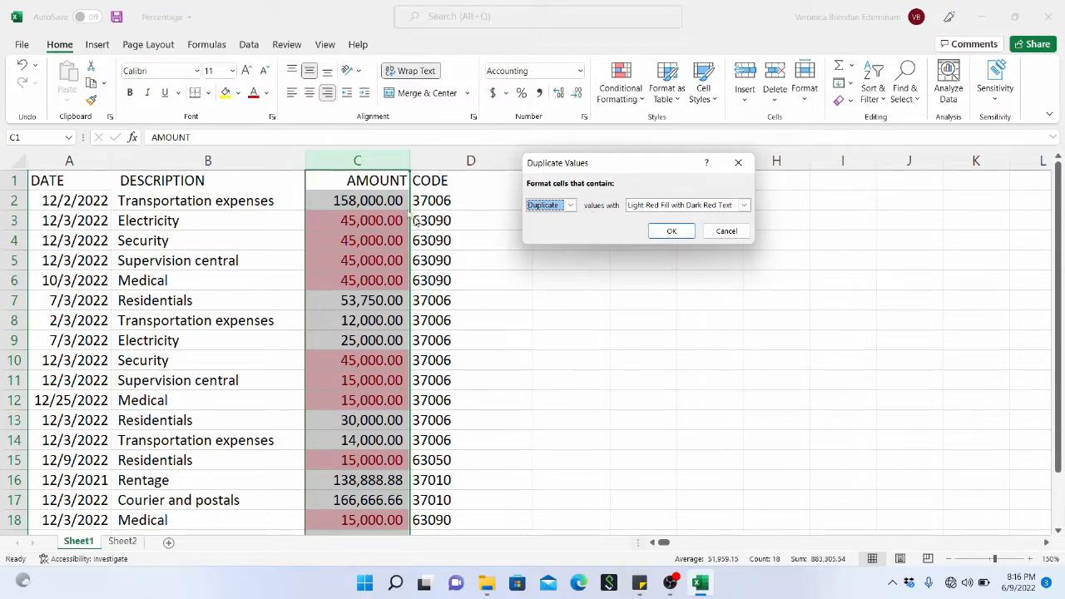
click(572, 206)
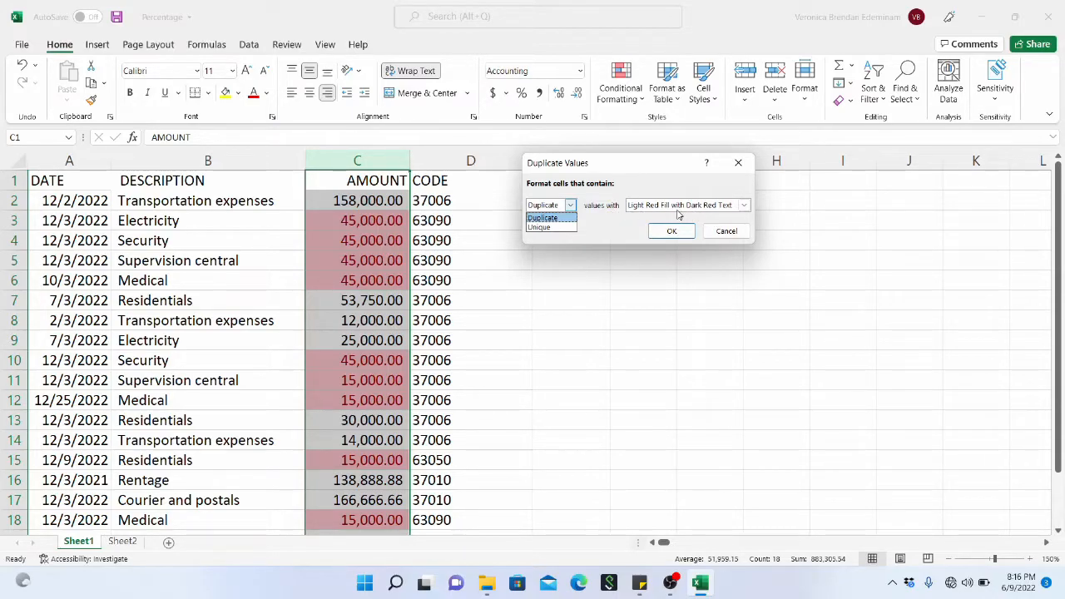
click(563, 227)
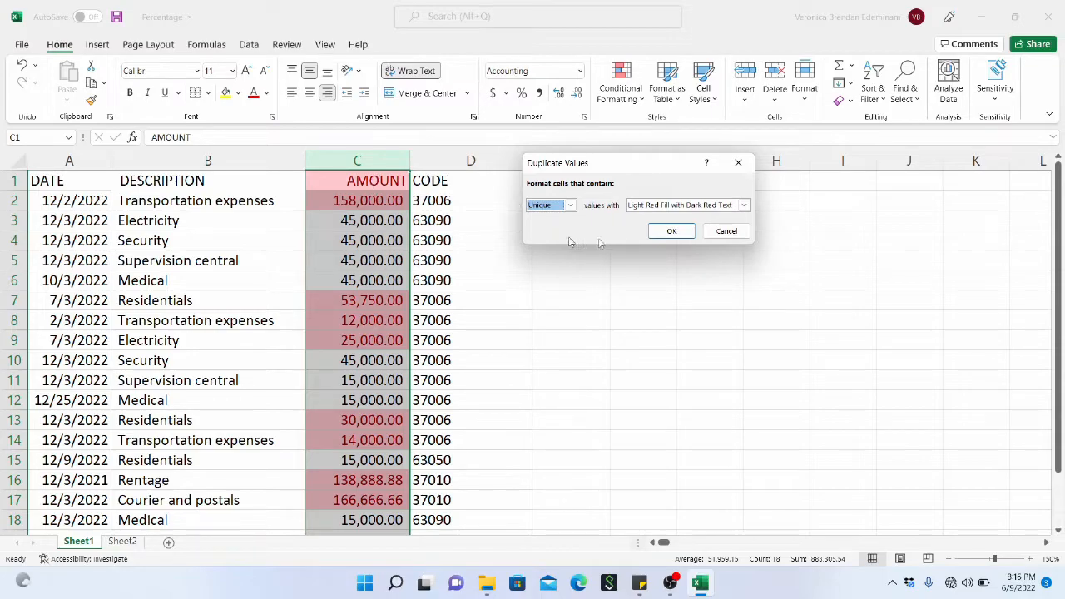
click(656, 237)
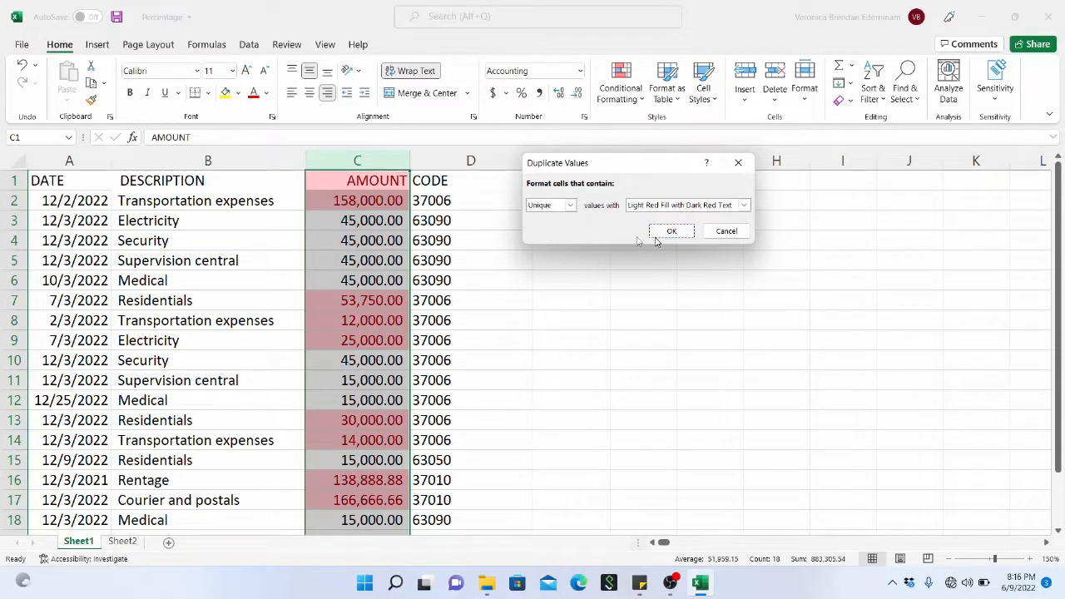
Step: Examine the unhighlighted AMOUNT cells to compare the repeated amounts with the highlighted unique ones
click(371, 223)
drag(370, 223, 371, 283)
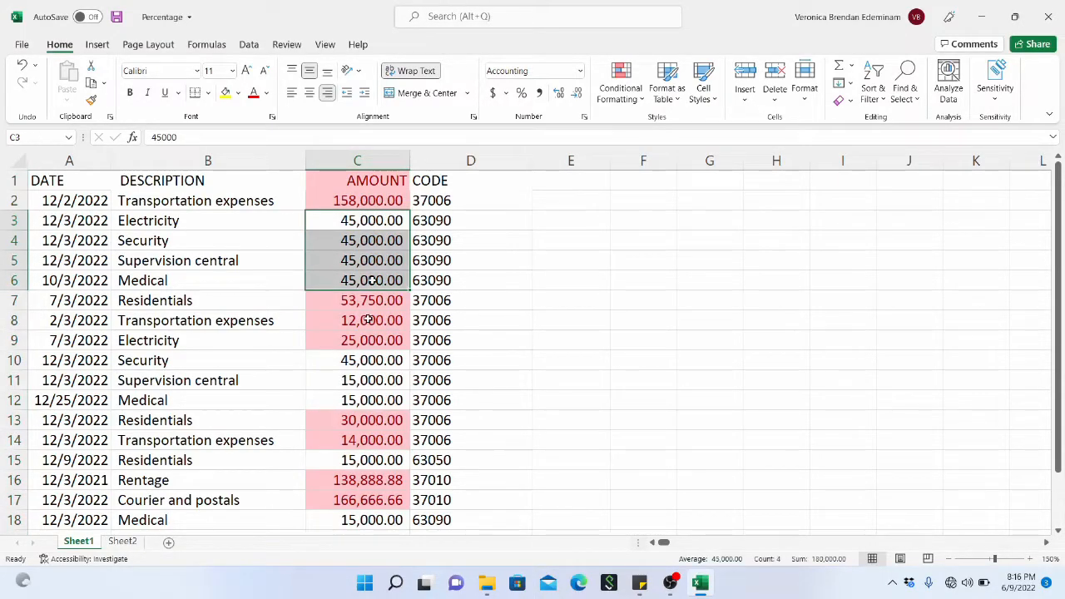
click(371, 363)
drag(370, 363, 367, 394)
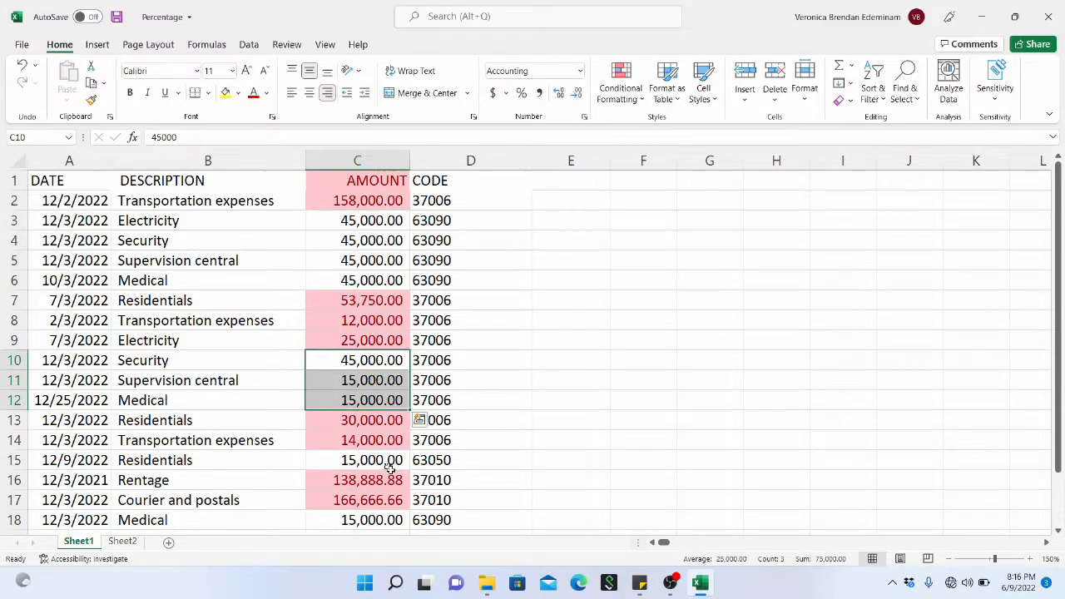
click(393, 464)
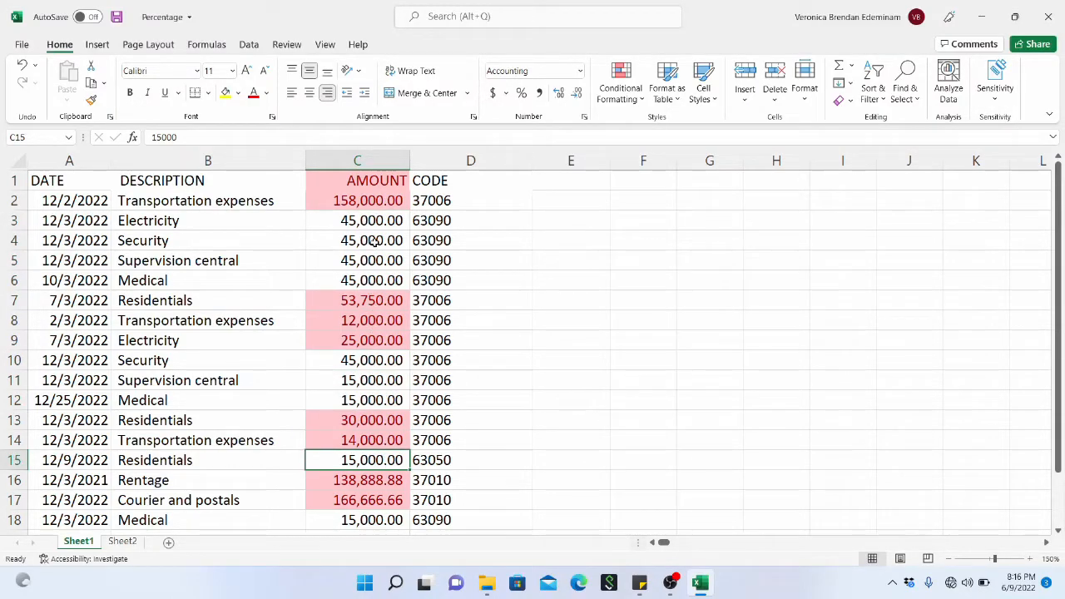
click(370, 243)
click(363, 381)
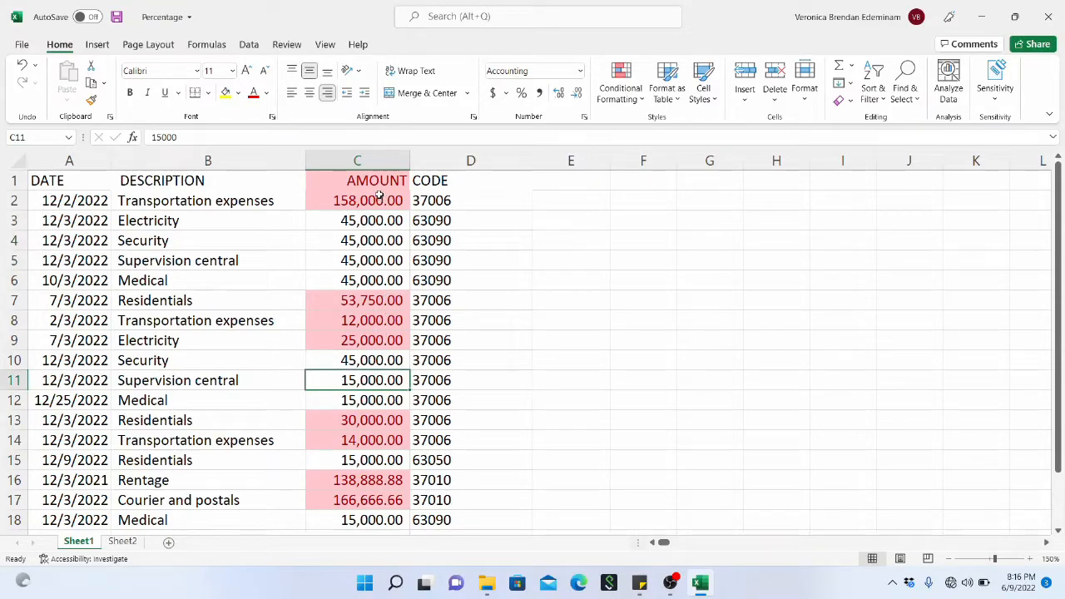
Step: Clear the Duplicate Values highlight rule from the whole AMOUNT column
click(391, 160)
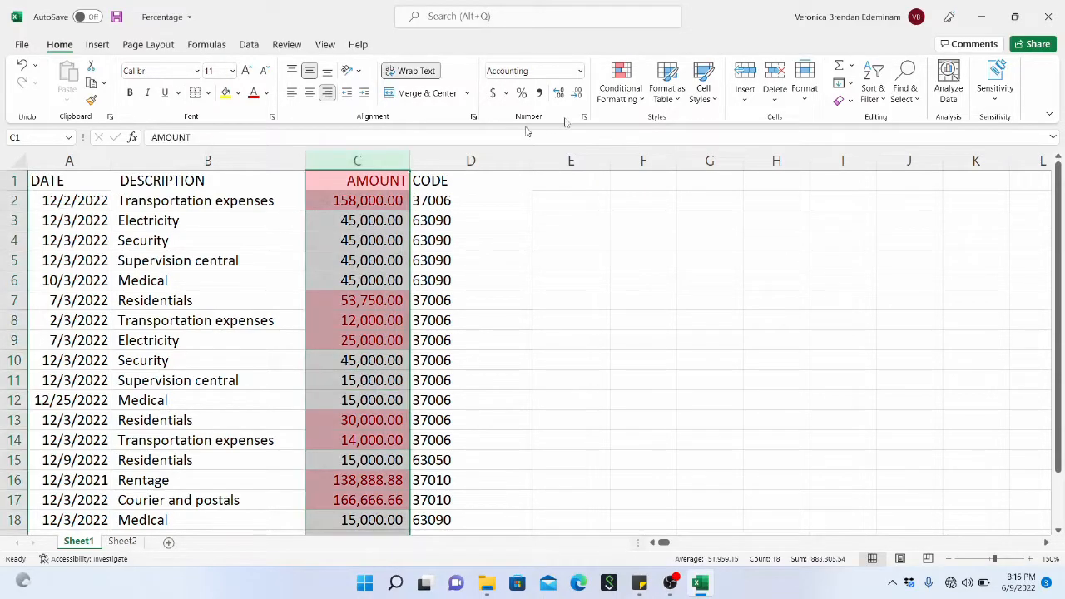
click(621, 90)
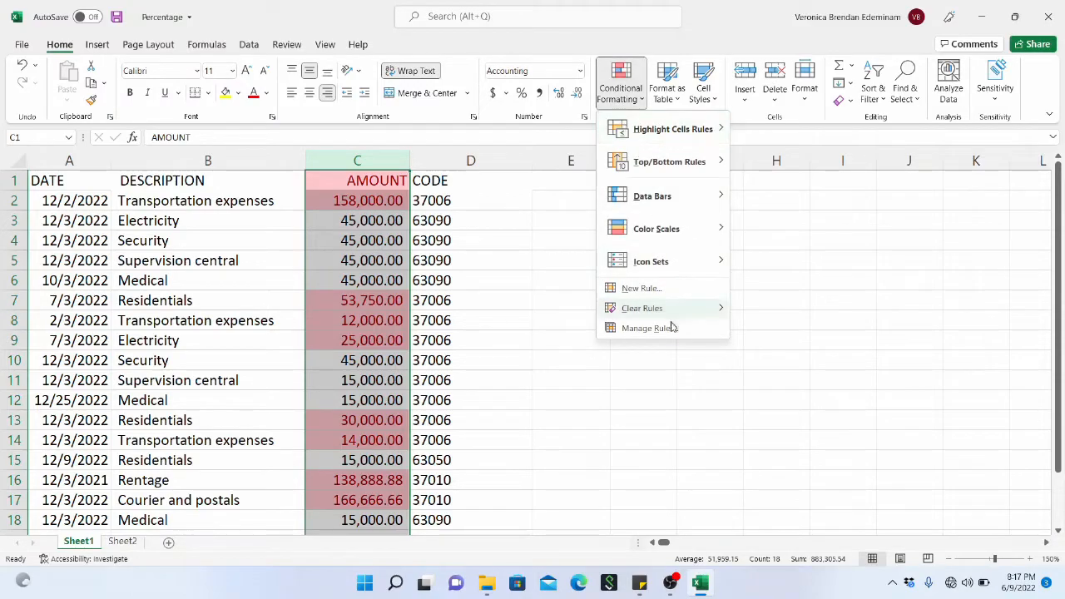
mouse_move(681, 317)
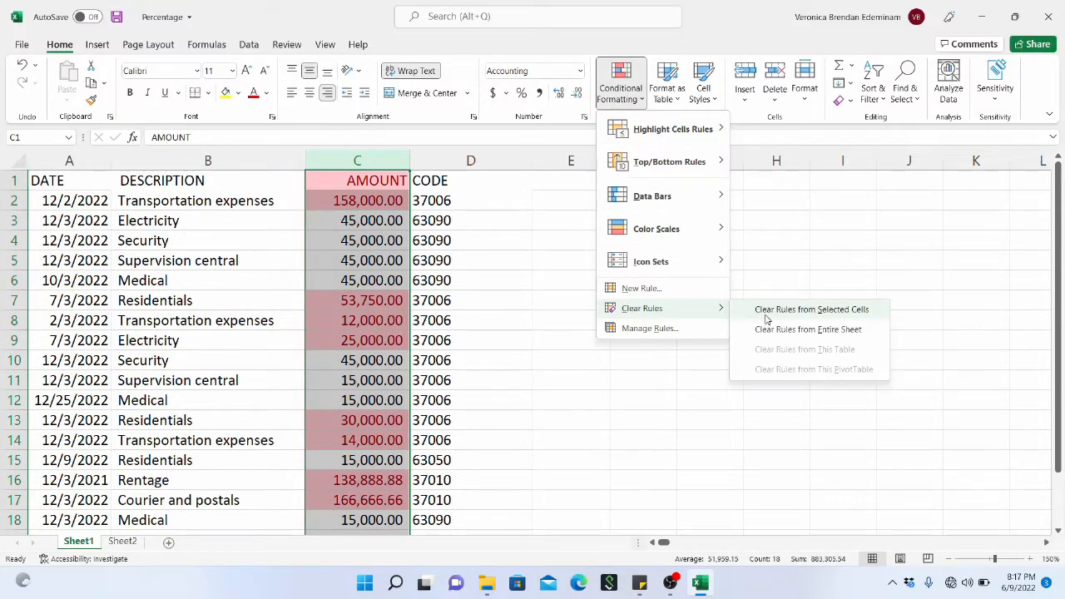
click(782, 310)
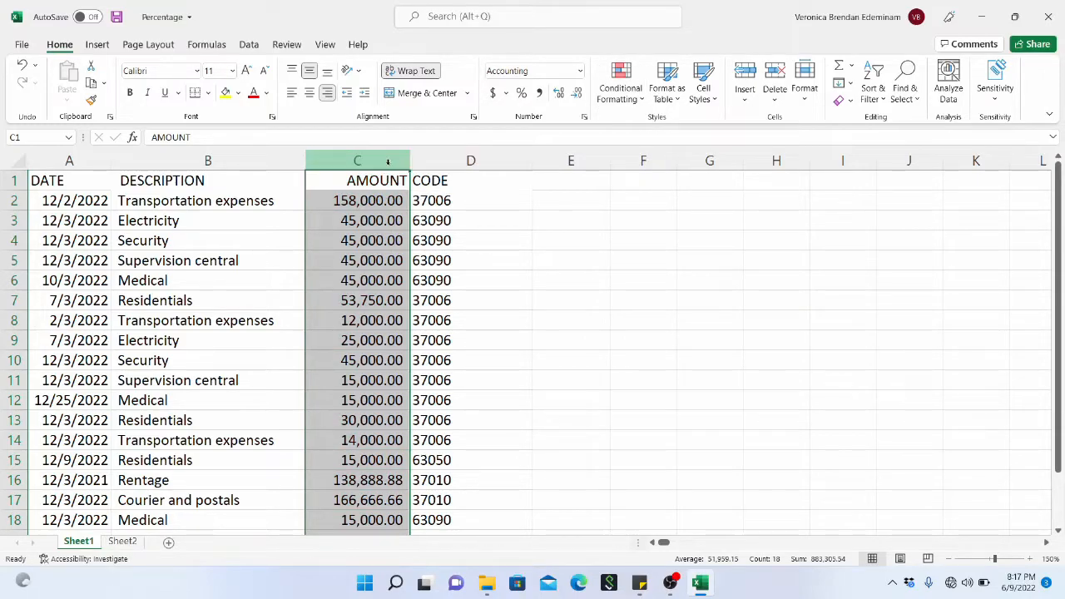
Step: Begin a custom highlight rule for the AMOUNT column, trying the Specific Text condition before switching back to Cell Value between
click(643, 98)
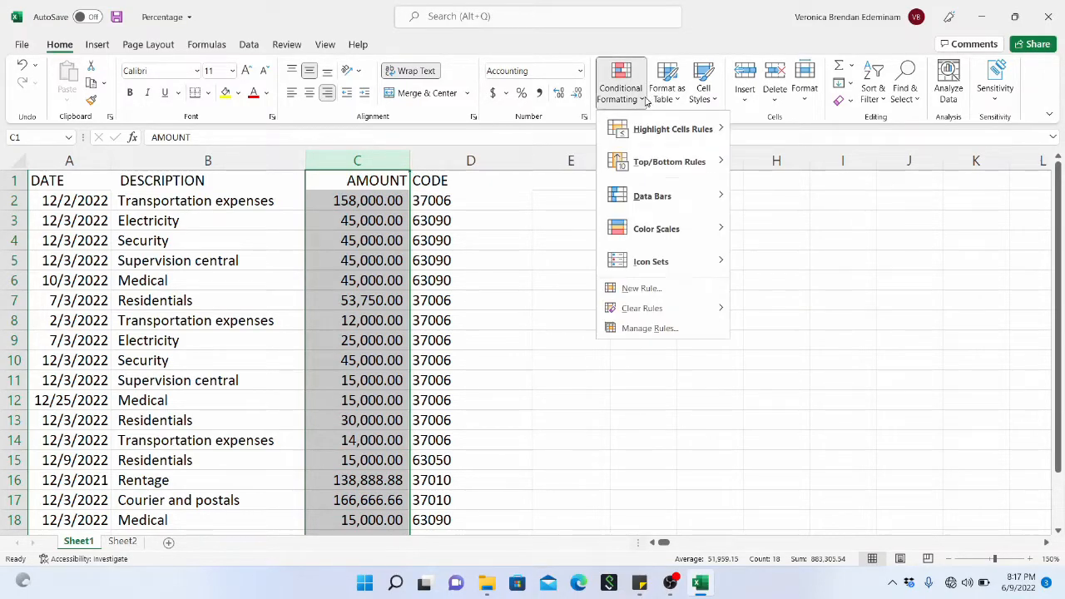
mouse_move(685, 142)
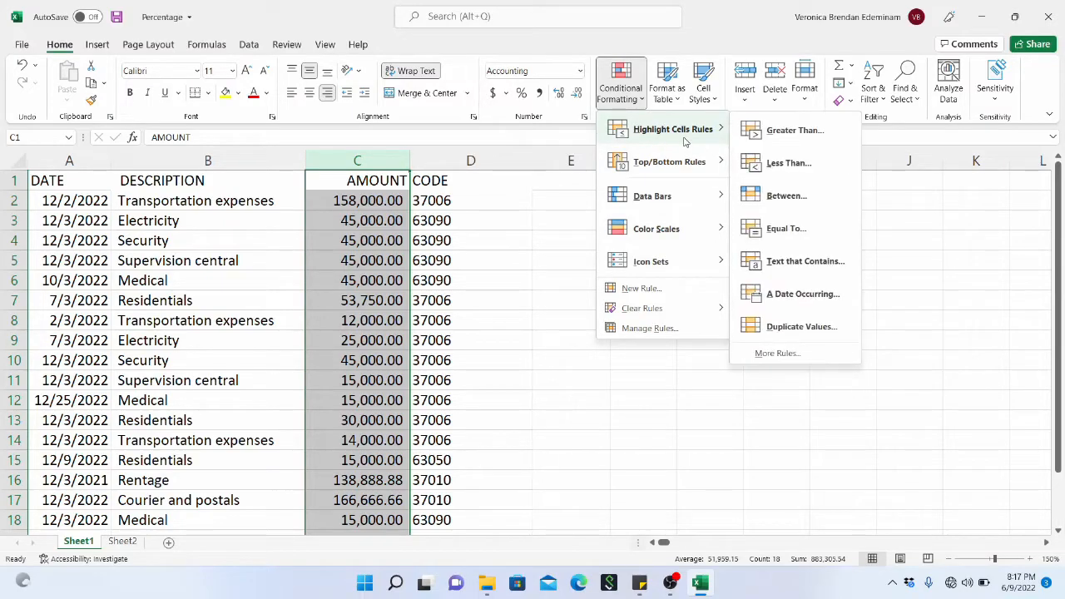
click(813, 359)
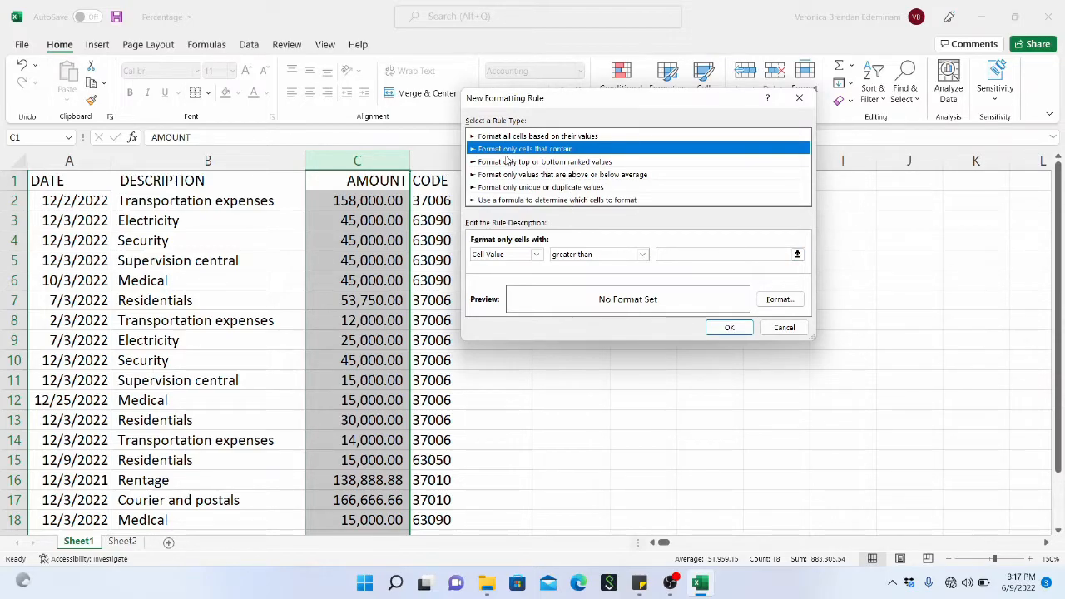
click(536, 255)
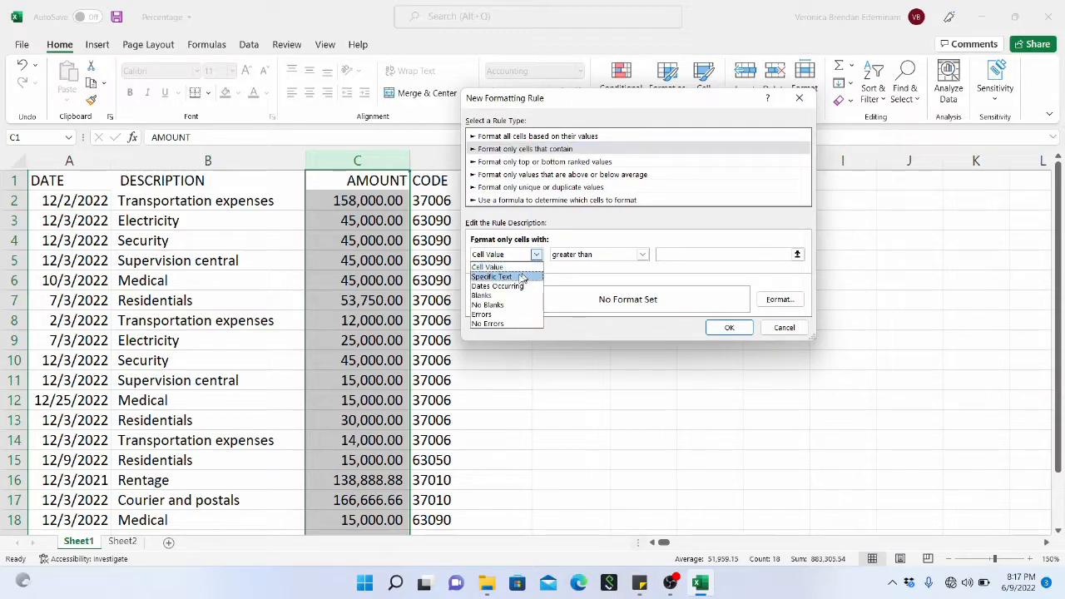
click(519, 278)
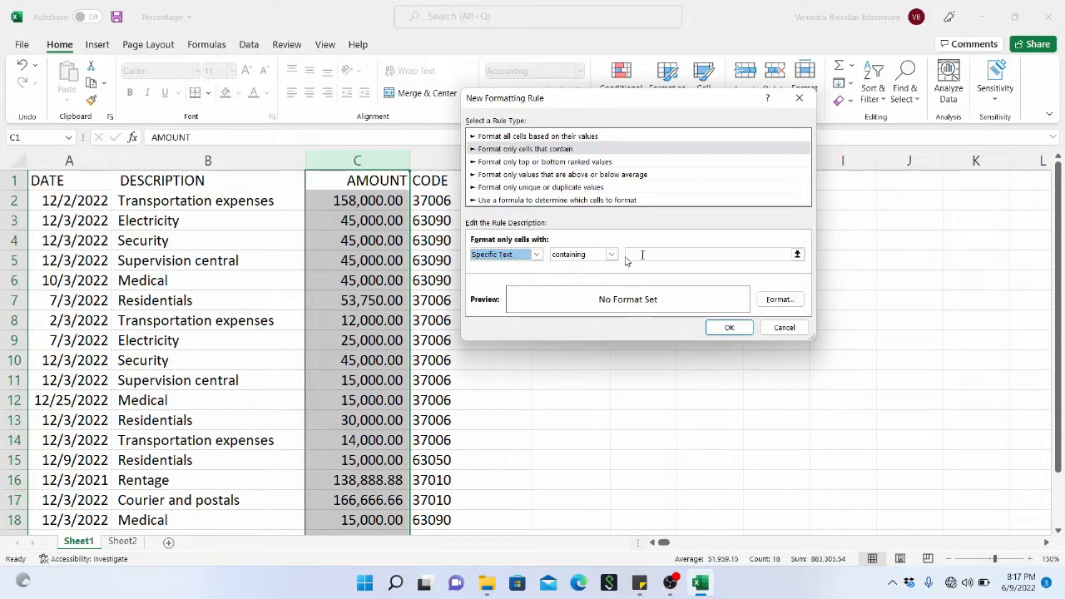
click(644, 254)
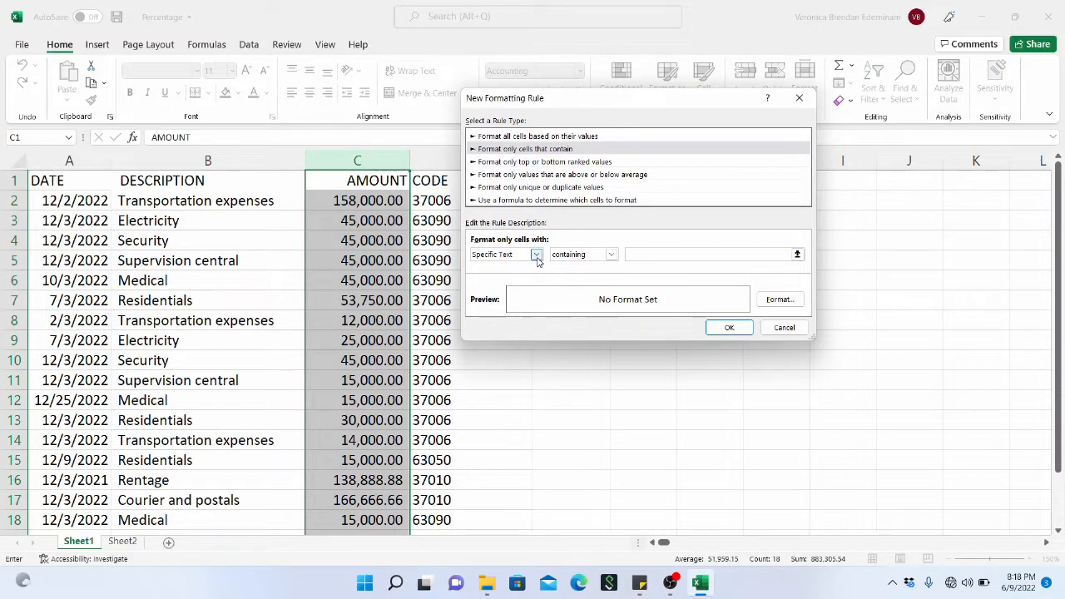
click(537, 259)
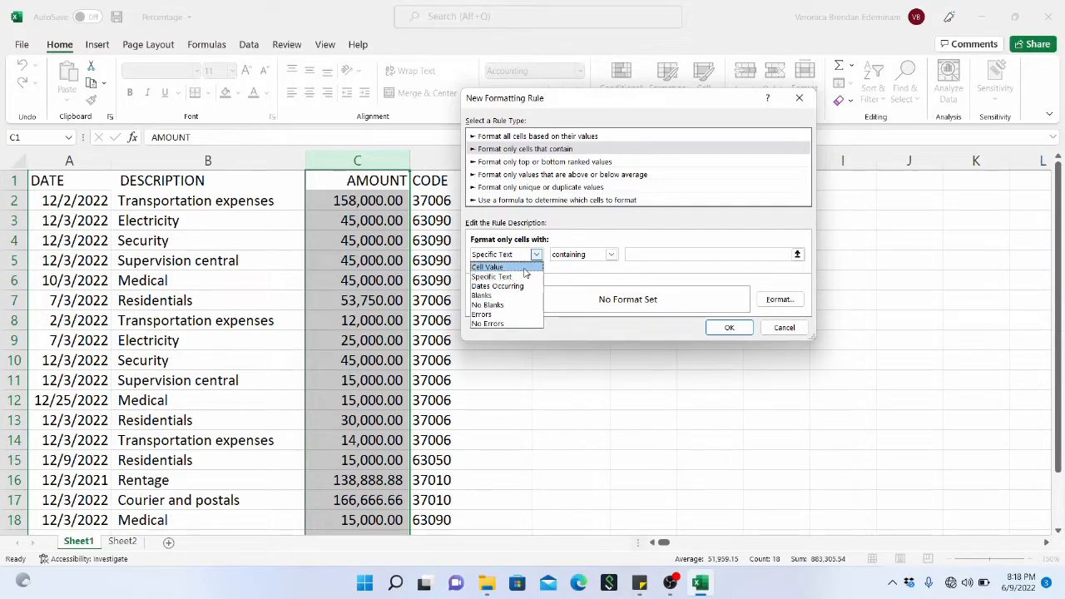
click(525, 268)
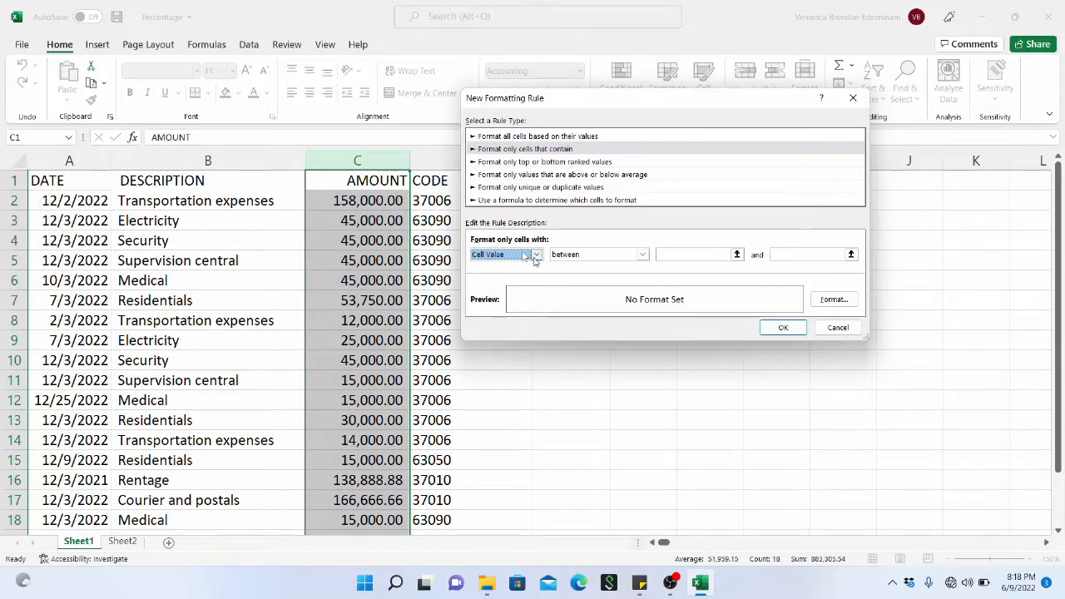
Step: Try to apply the AMOUNT rule for values between 40000 and 50000 without choosing a format
click(669, 256)
text(40000)
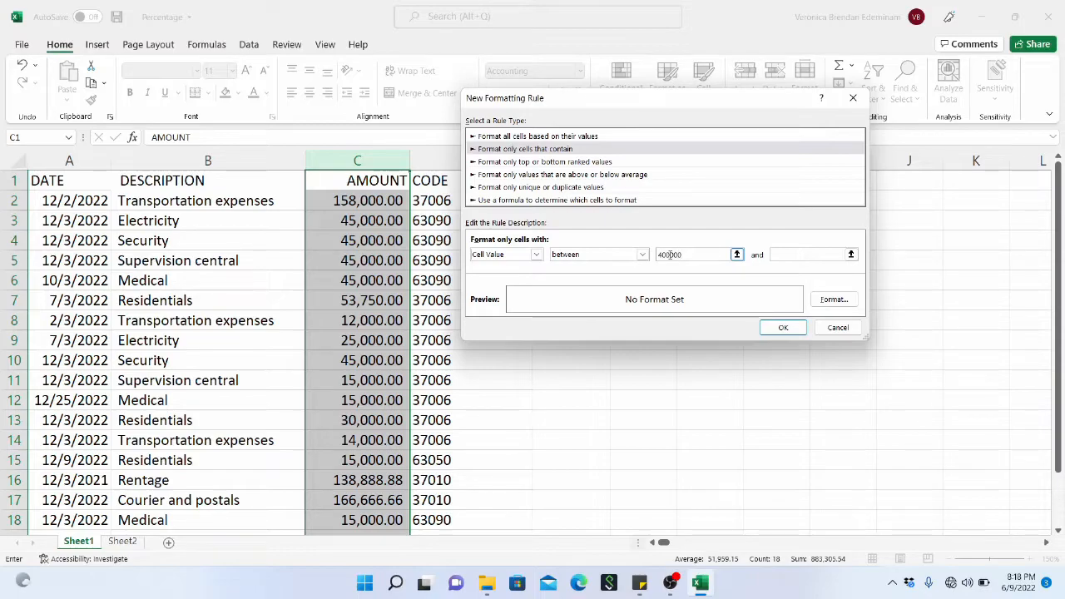
click(828, 253)
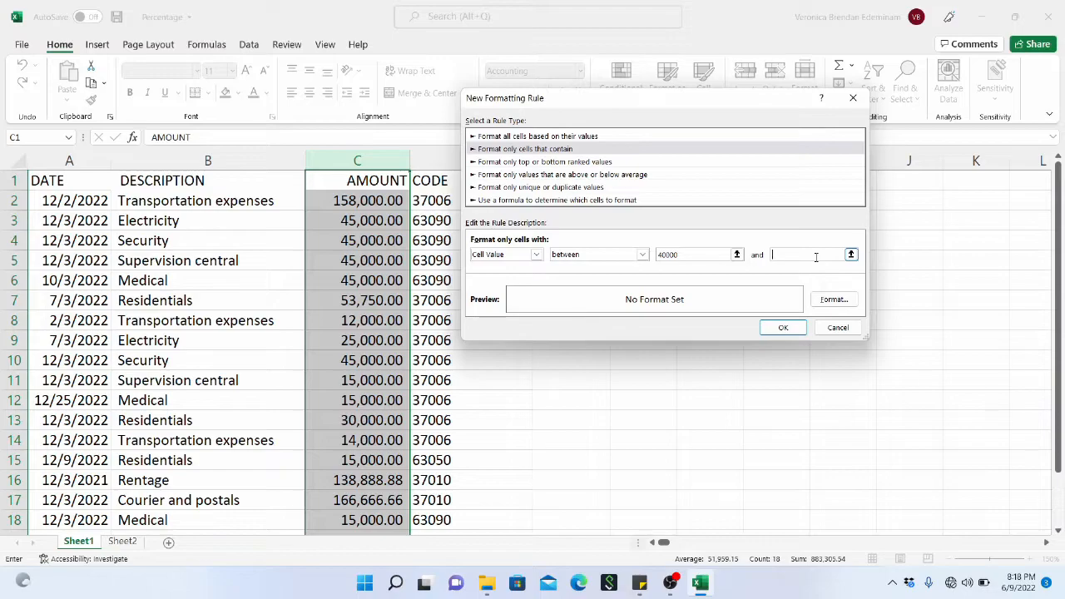
text(50000)
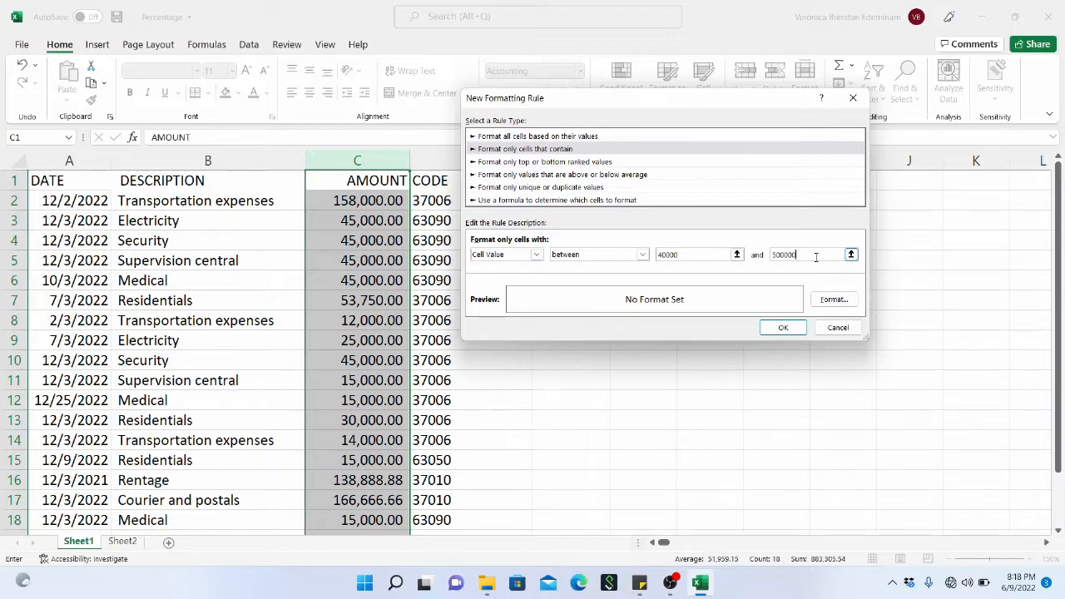
click(788, 330)
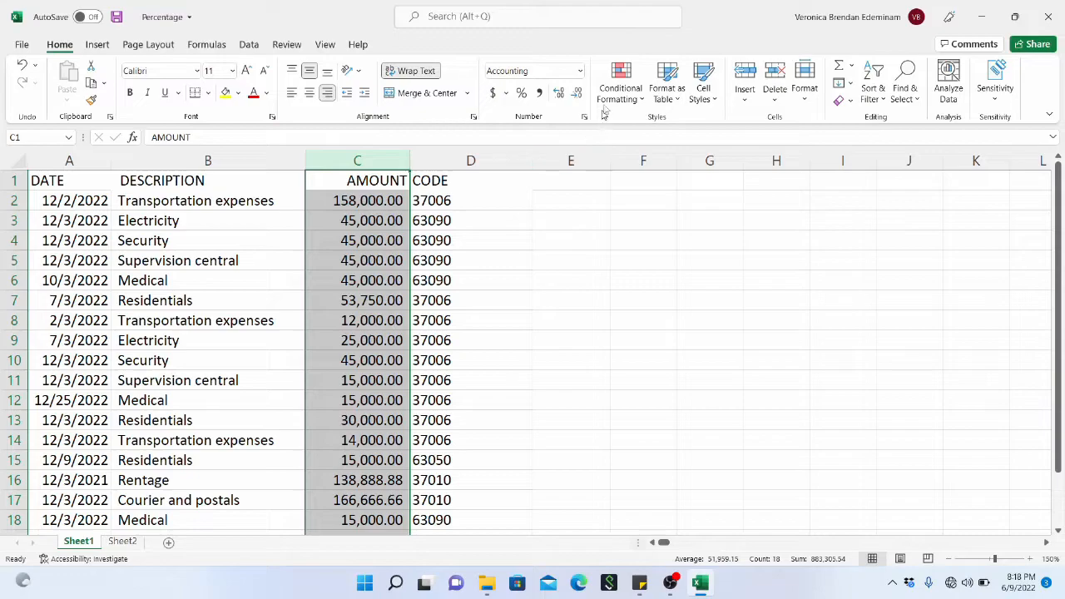
Step: Define a new custom highlight rule for AMOUNT cell values between 40000 and 50000
click(621, 90)
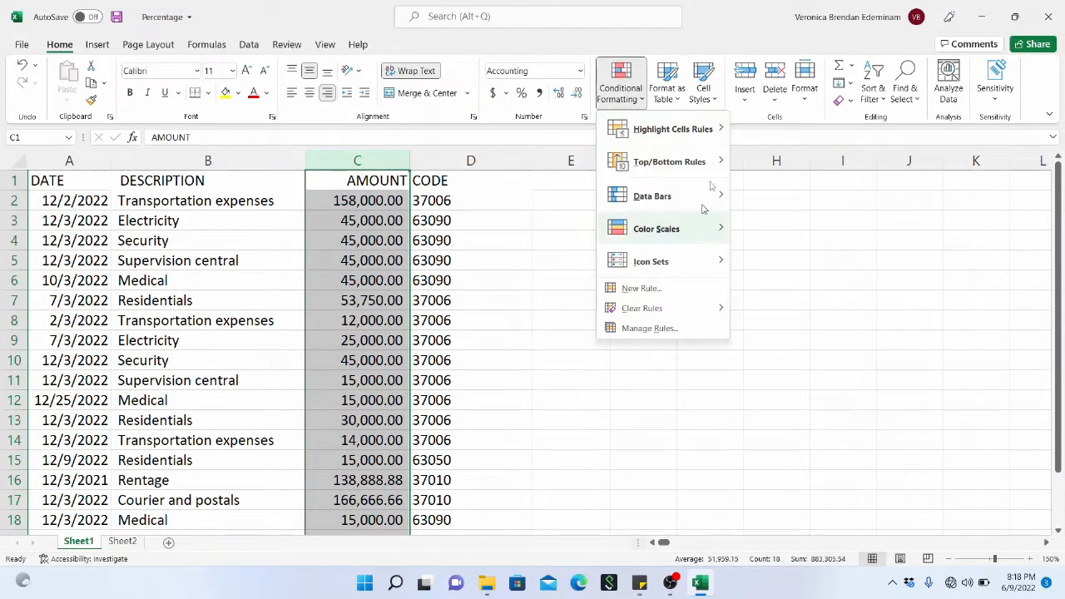
mouse_move(714, 137)
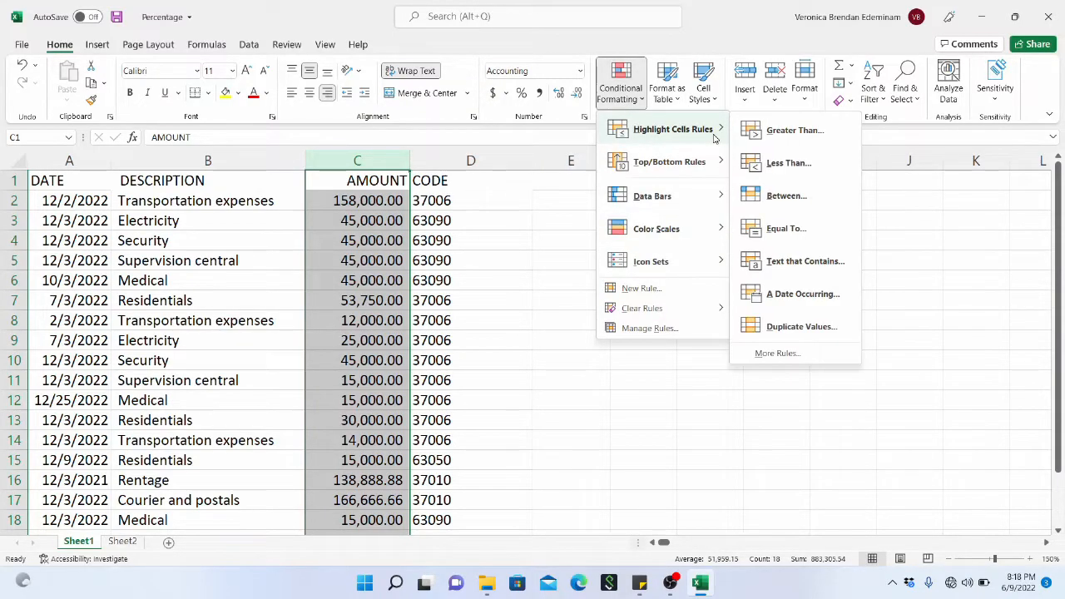
click(791, 353)
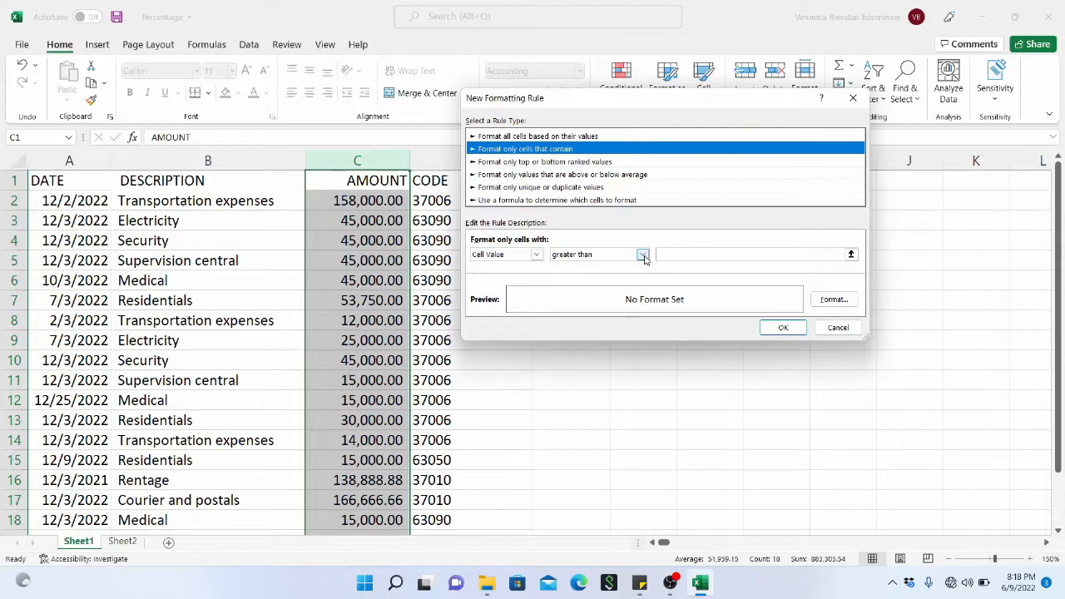
click(643, 256)
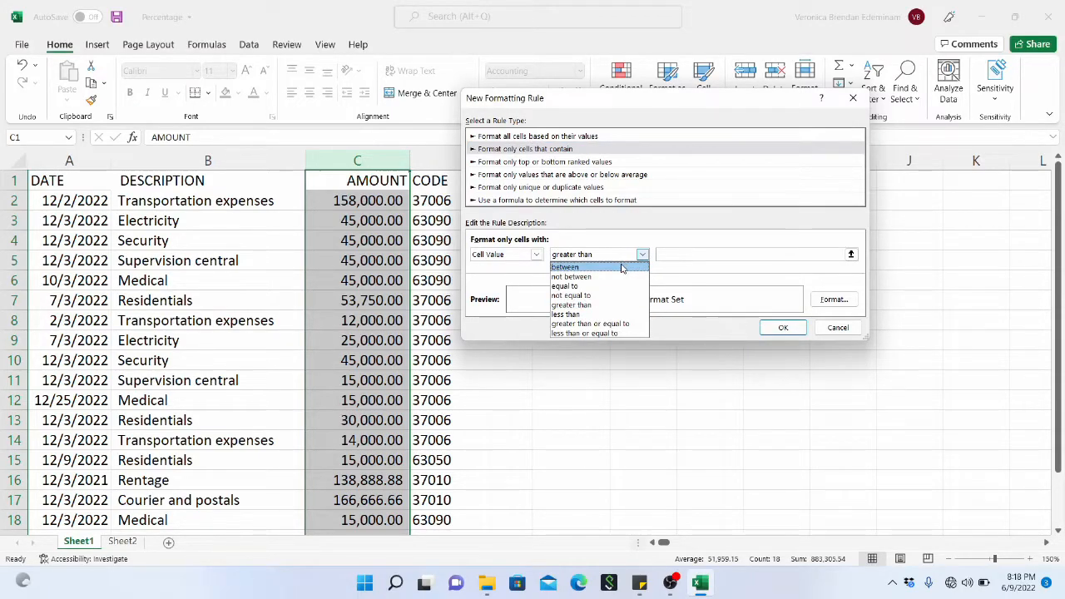
click(622, 267)
click(693, 255)
text(40000)
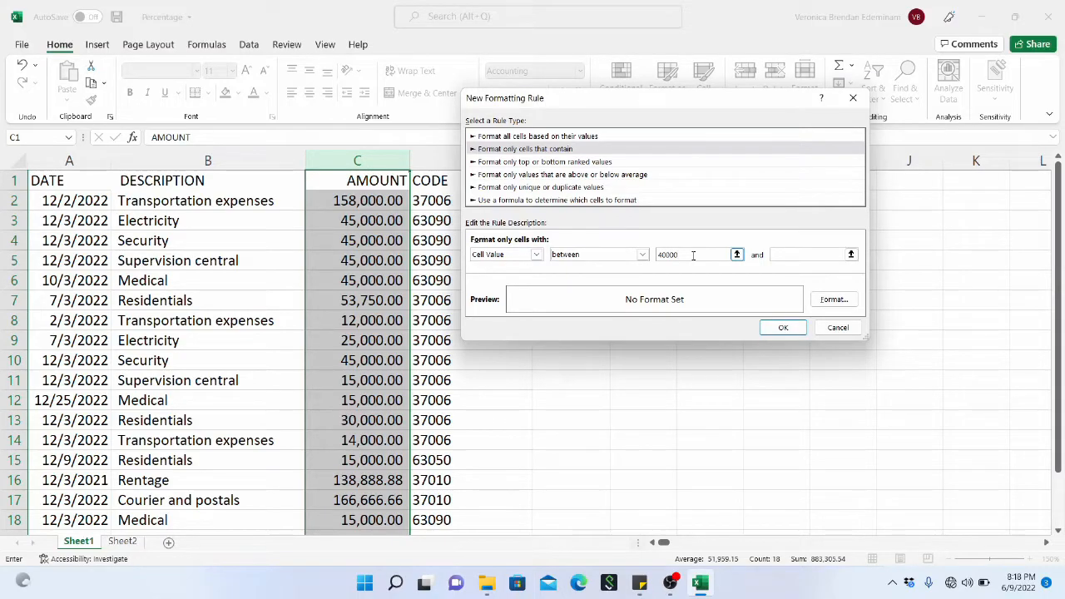
click(796, 254)
text(50000)
Step: Give the rule a light blue fill, apply it, and inspect the highlighted AMOUNT cells in rows 3 to 6
click(843, 305)
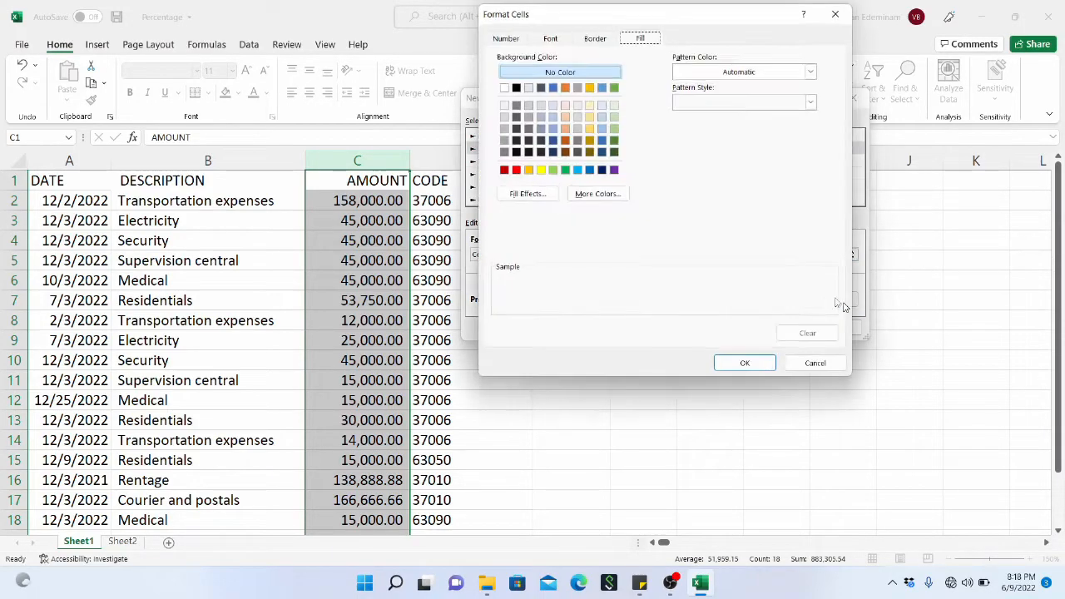
click(555, 121)
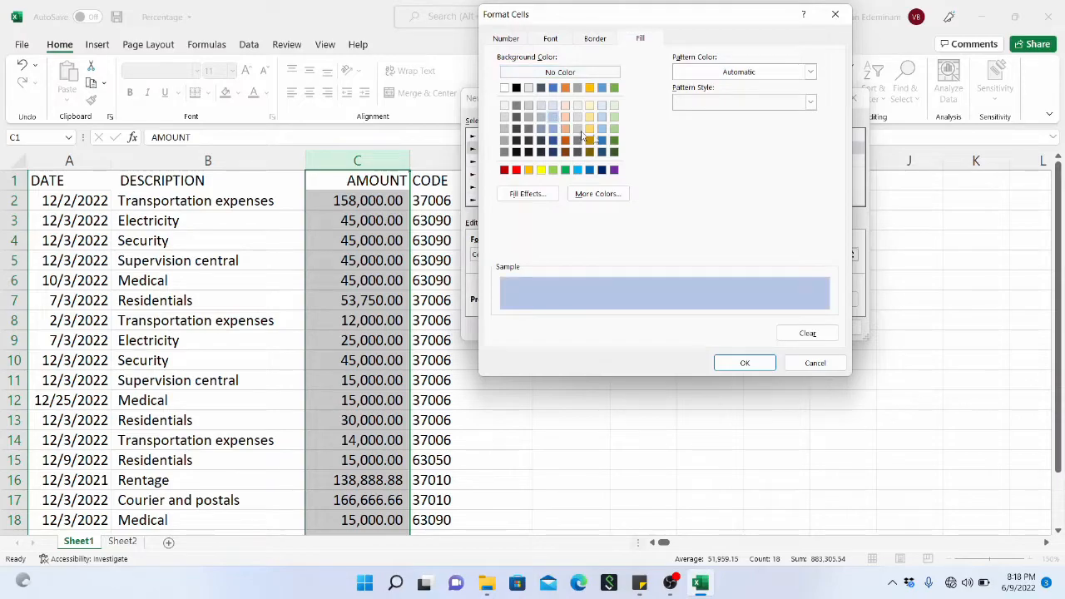
click(739, 367)
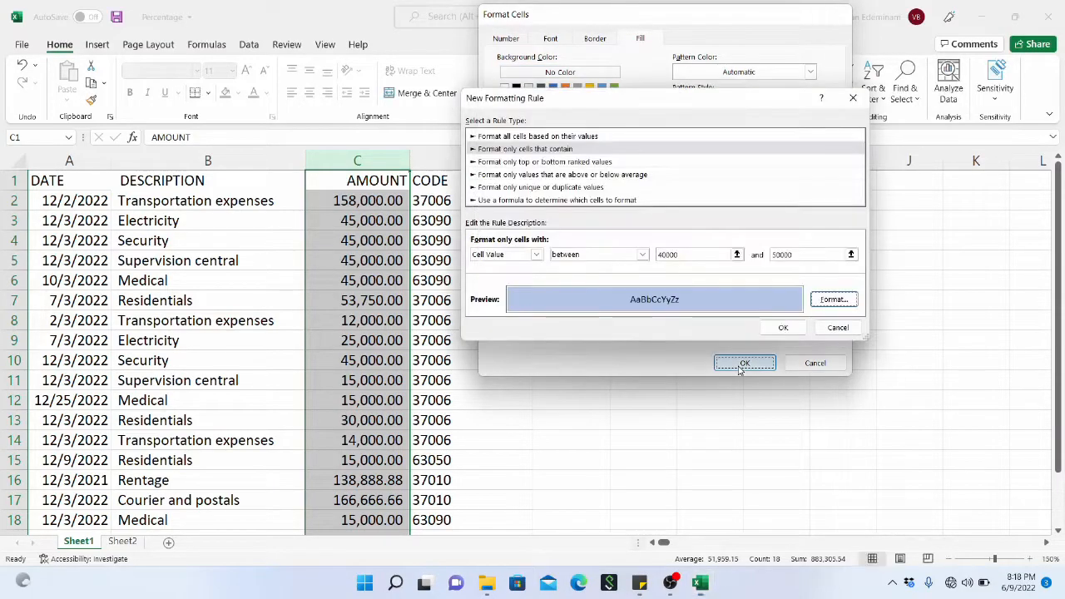
click(770, 328)
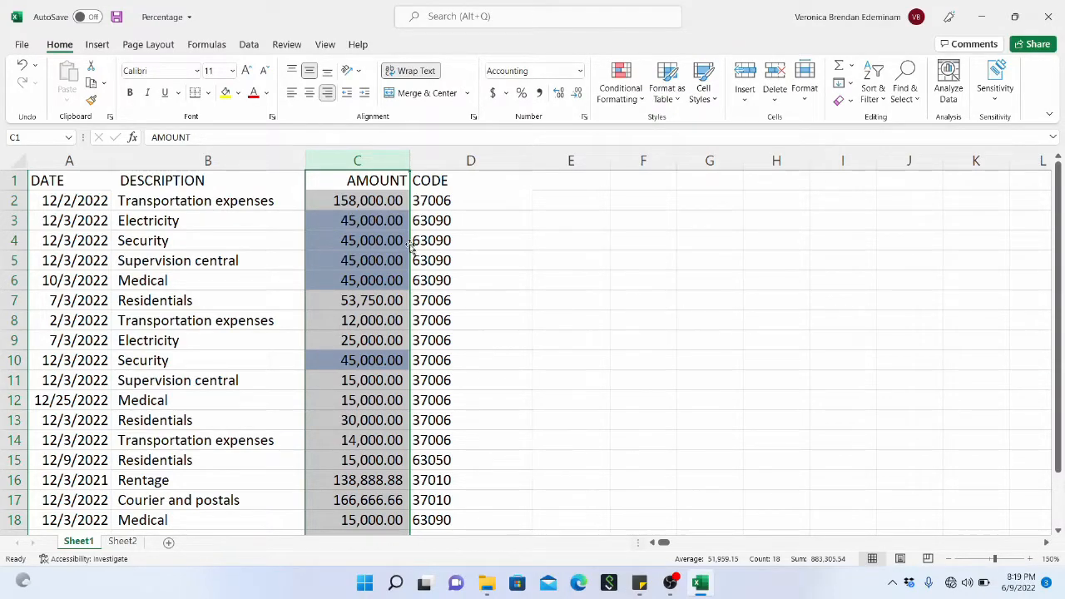
drag(396, 221, 392, 285)
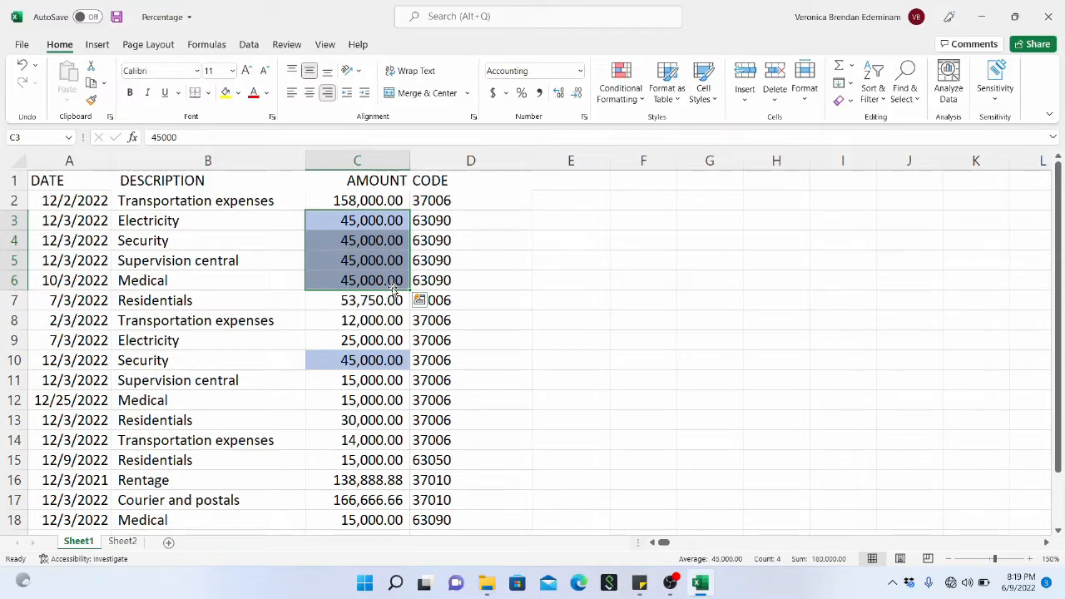
Step: Clear the custom between rule from the whole AMOUNT column
ctrl+click(372, 157)
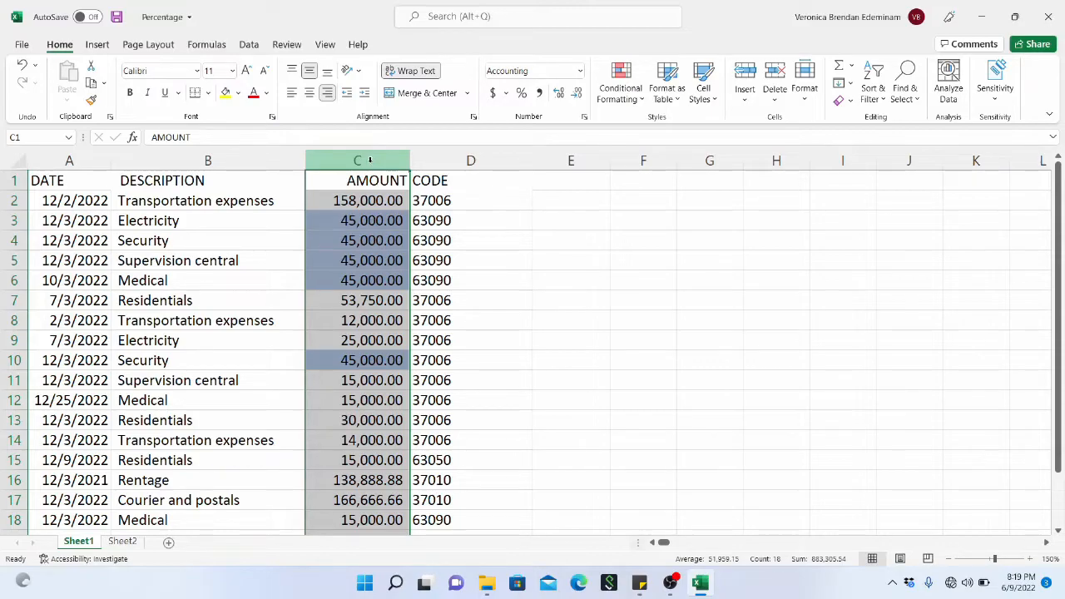
click(645, 101)
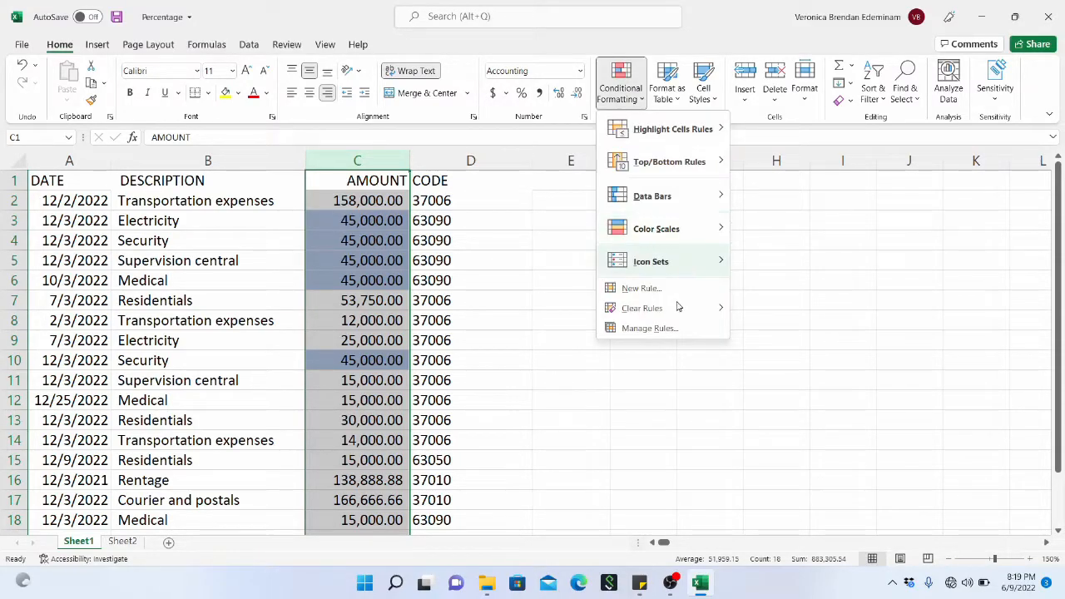
mouse_move(676, 309)
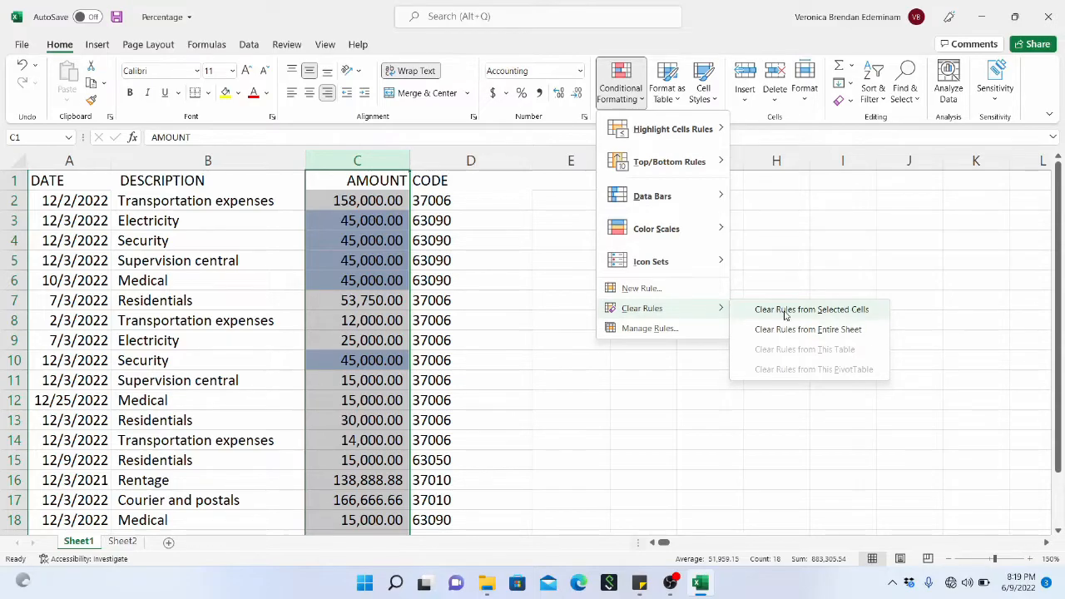
click(782, 310)
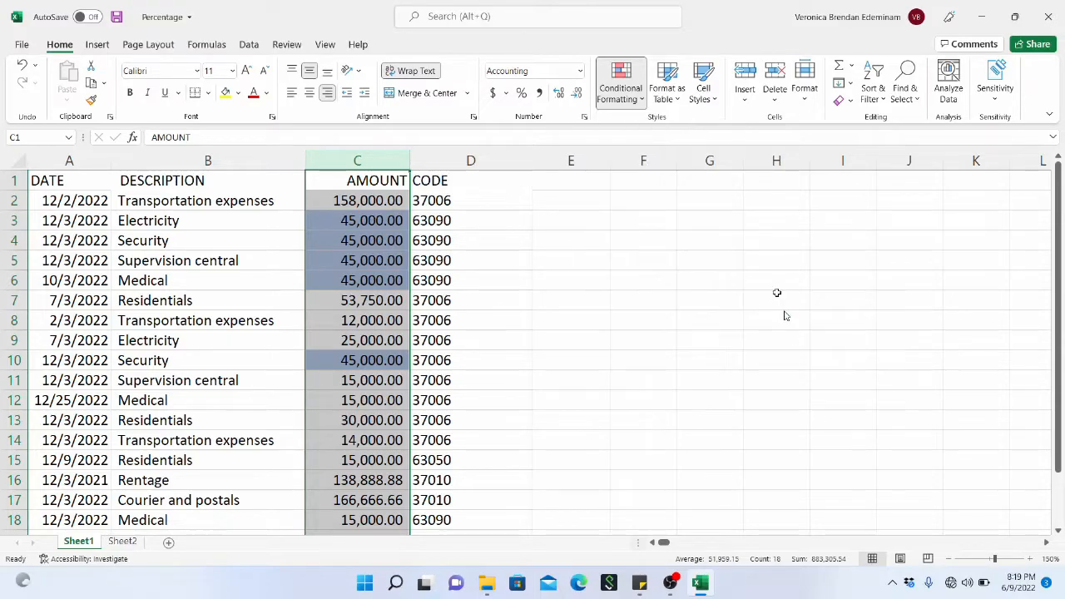
Step: Highlight the top 5 items in the AMOUNT column with Light Red Fill with Dark Red Text
click(637, 96)
mouse_move(677, 164)
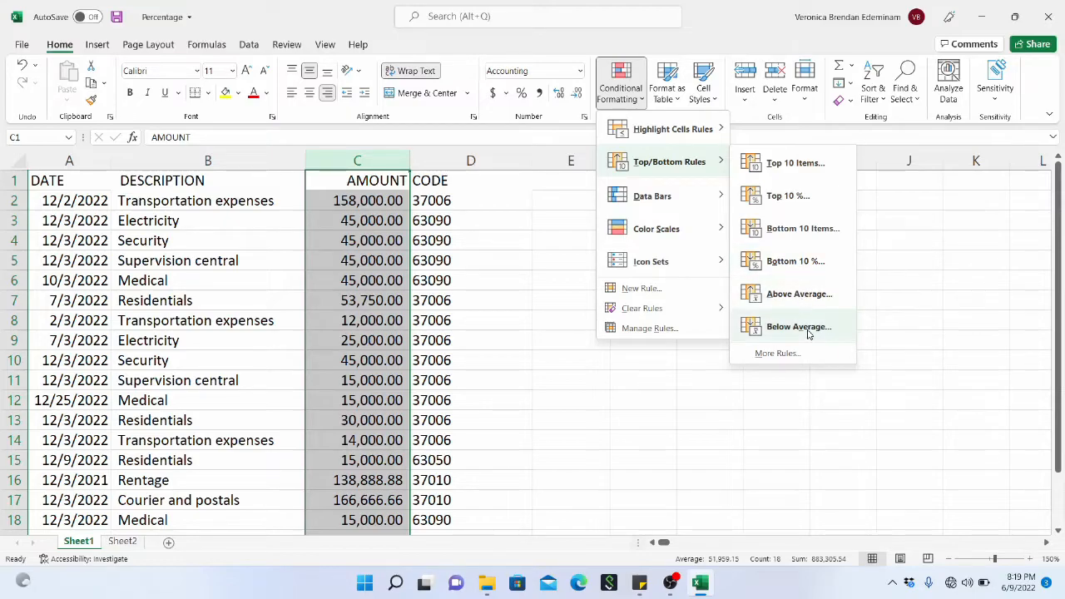
click(812, 170)
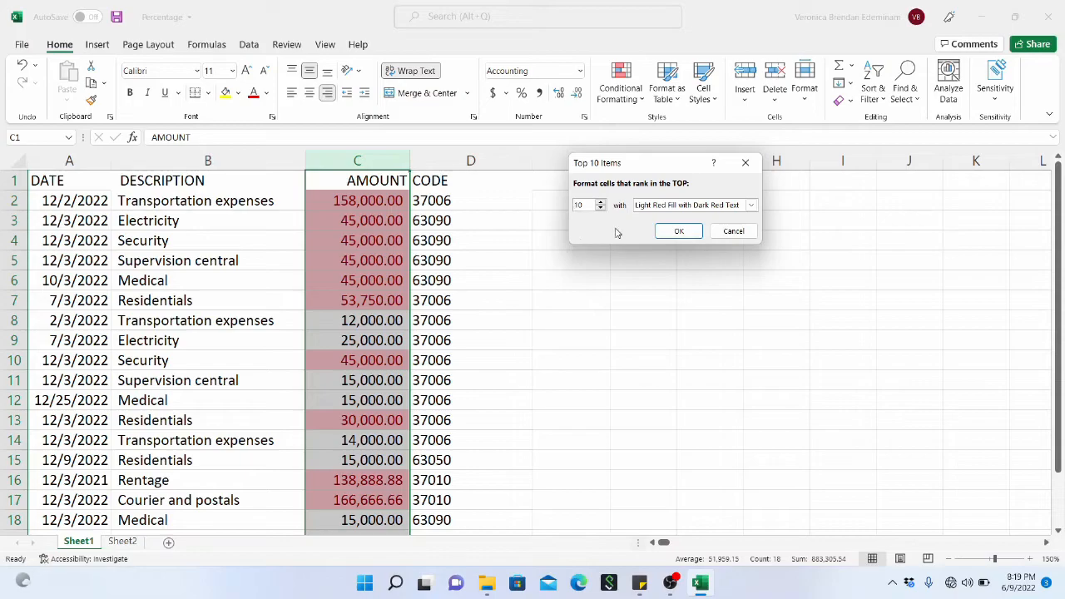
drag(588, 206, 571, 208)
text(5)
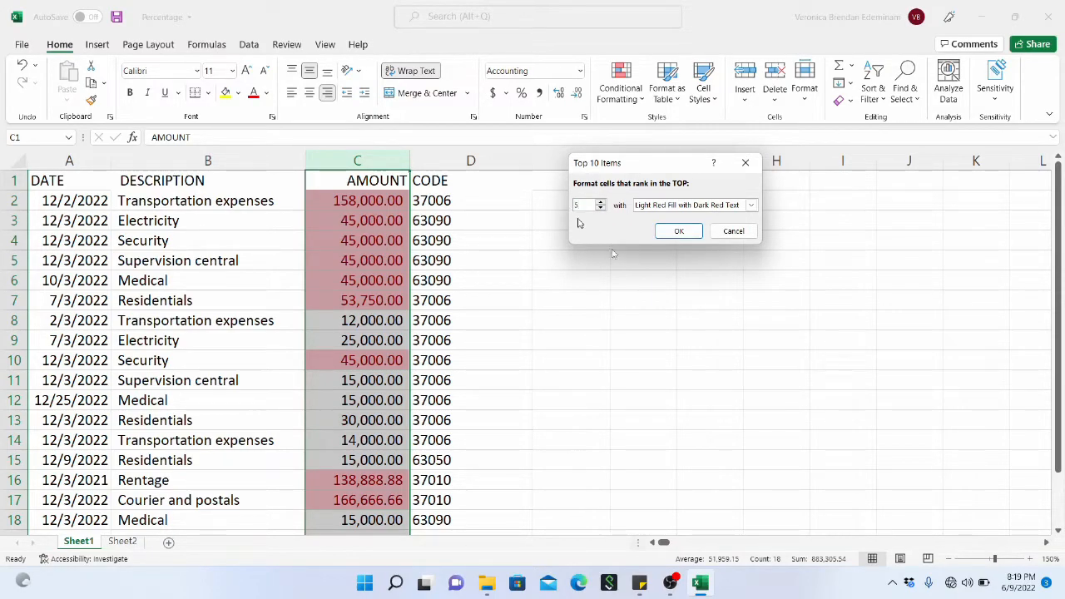
click(670, 230)
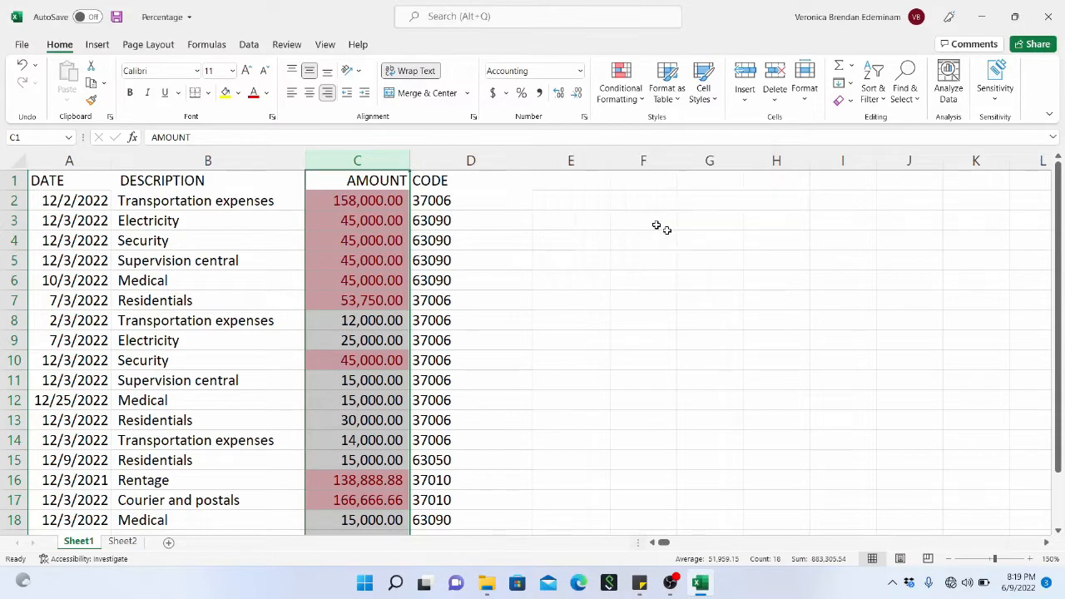
click(620, 92)
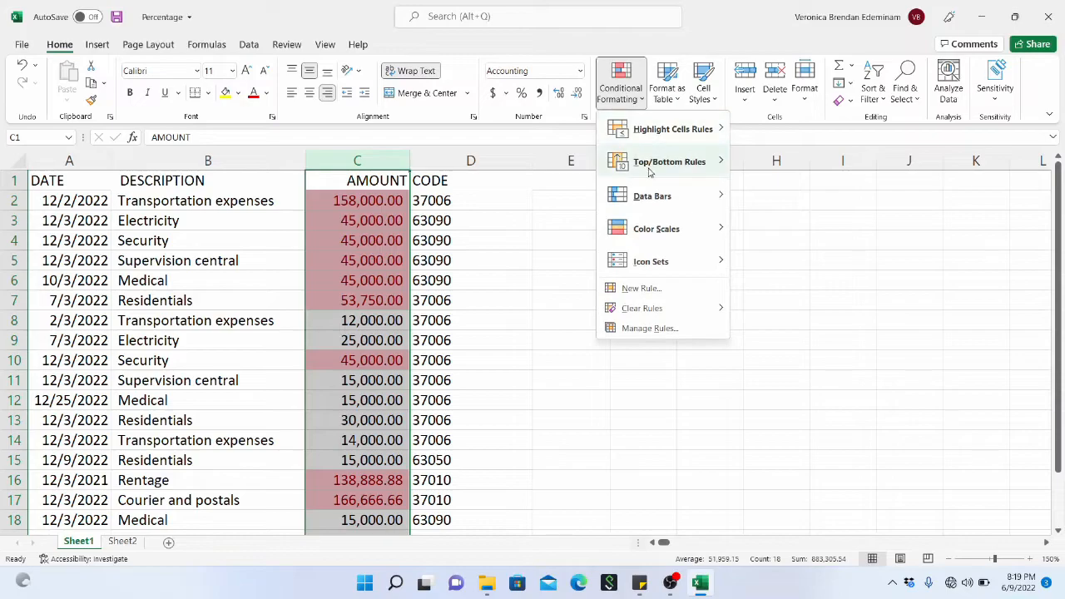
click(792, 204)
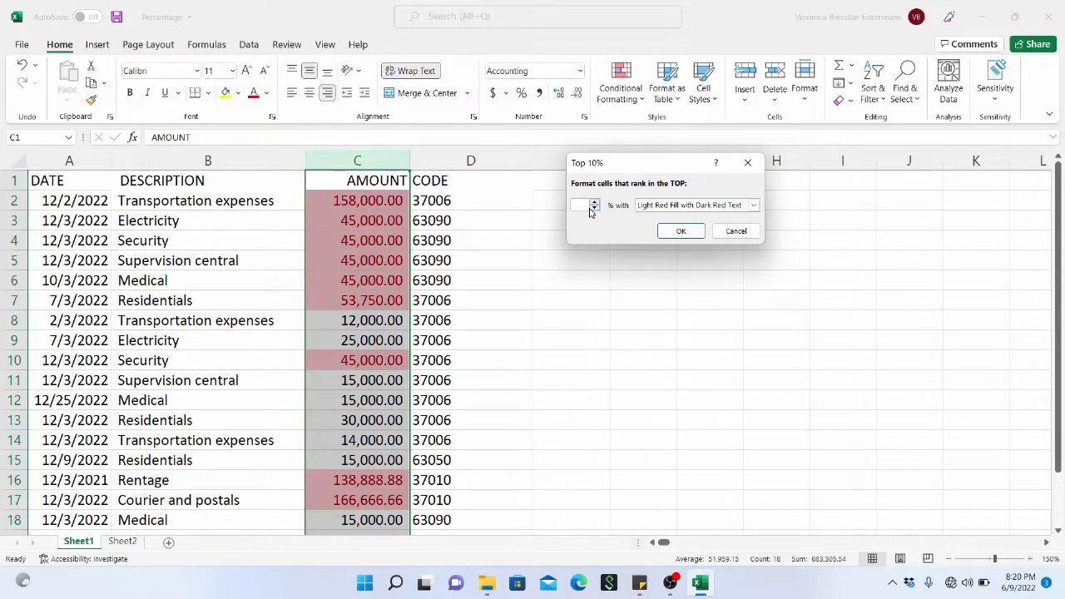
click(681, 231)
Step: Clear the top 5 items rule from the selected AMOUNT column
click(637, 92)
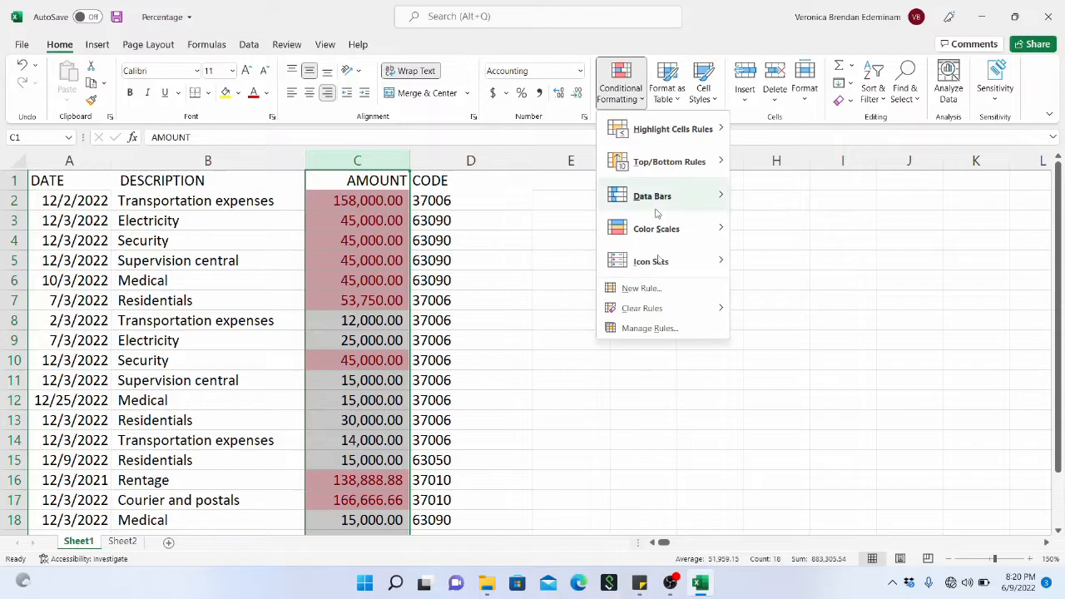
mouse_move(704, 307)
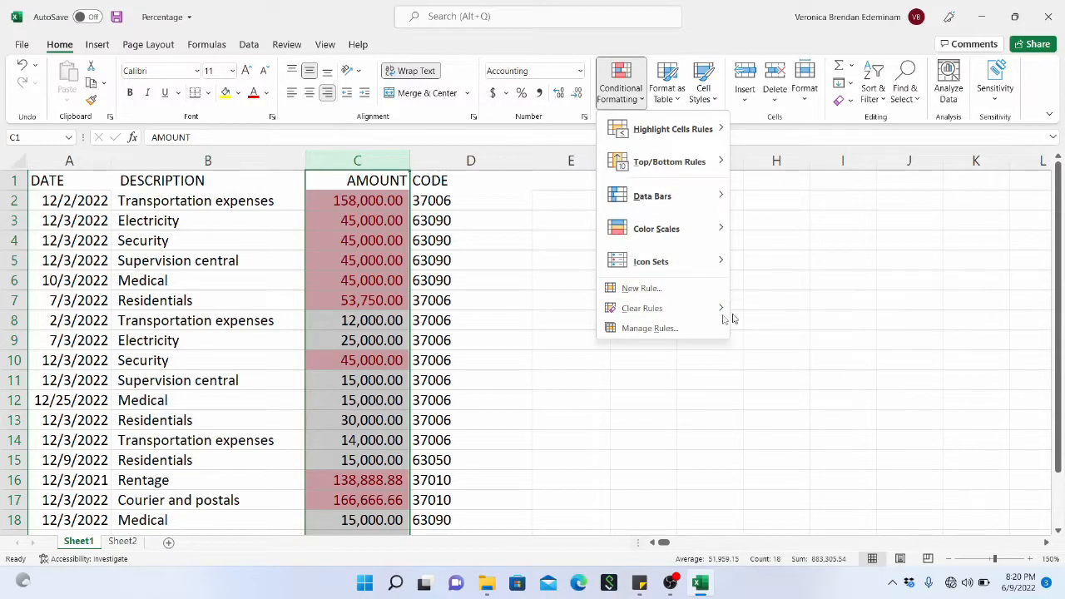
click(775, 312)
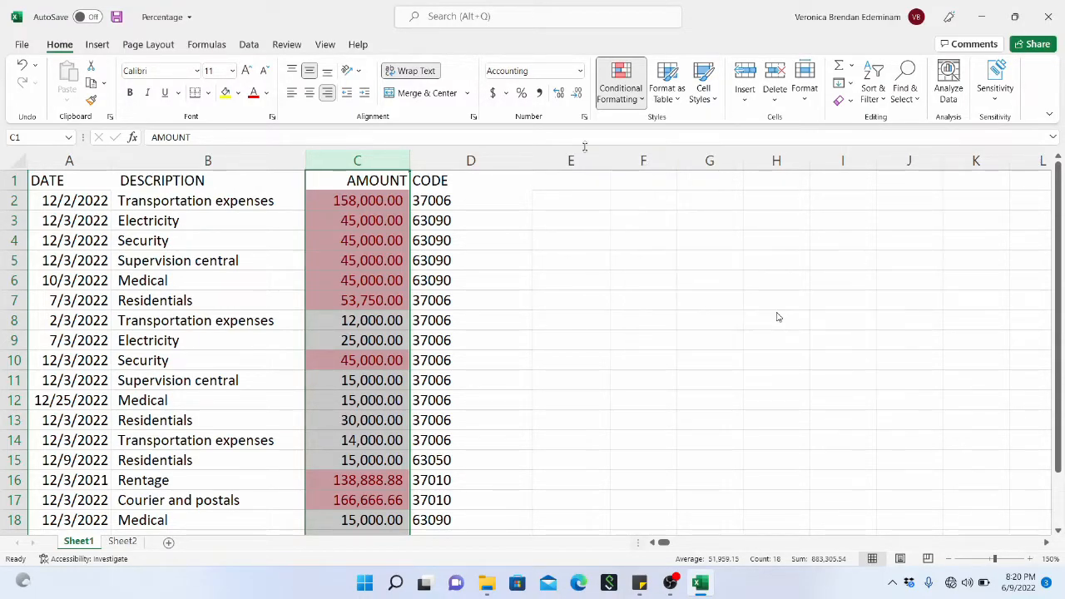
Step: Highlight the top 1% of values in the AMOUNT column with Light Red Fill with Dark Red Text
click(624, 96)
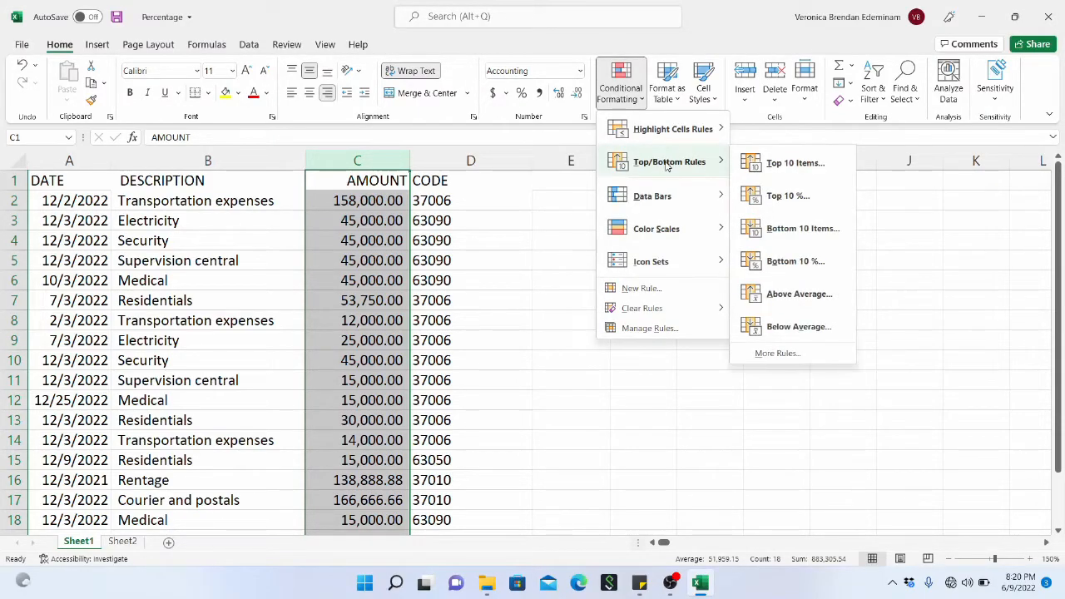
click(786, 196)
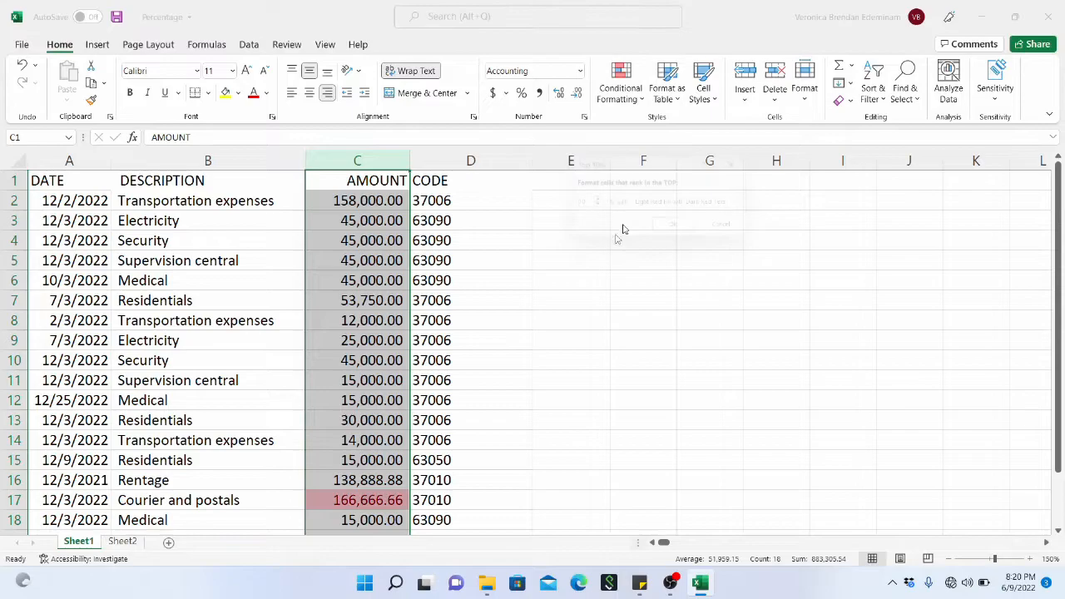
double_click(583, 204)
text(1)
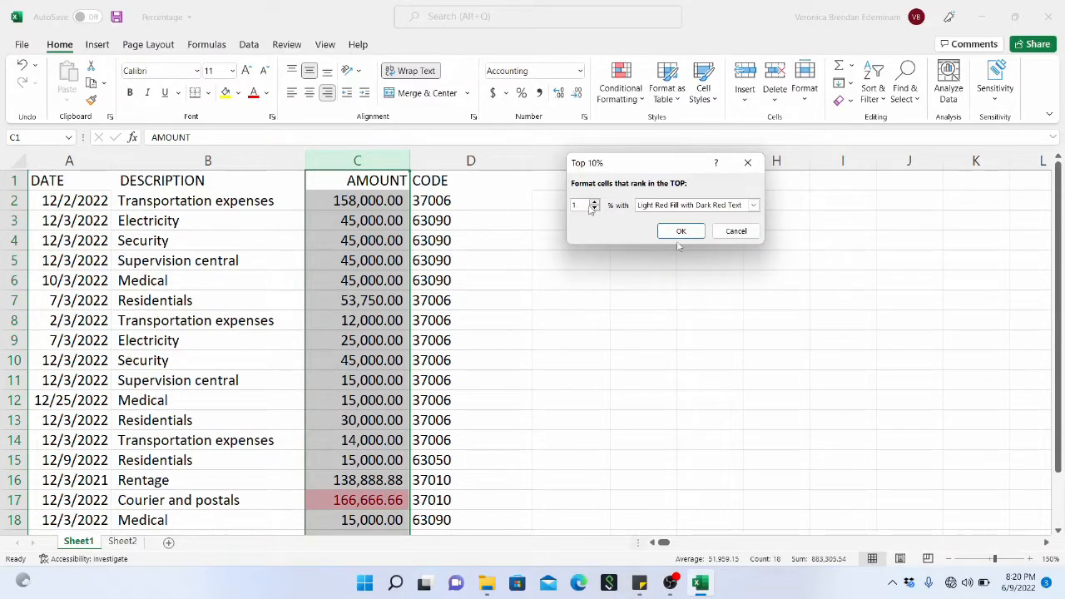
click(680, 231)
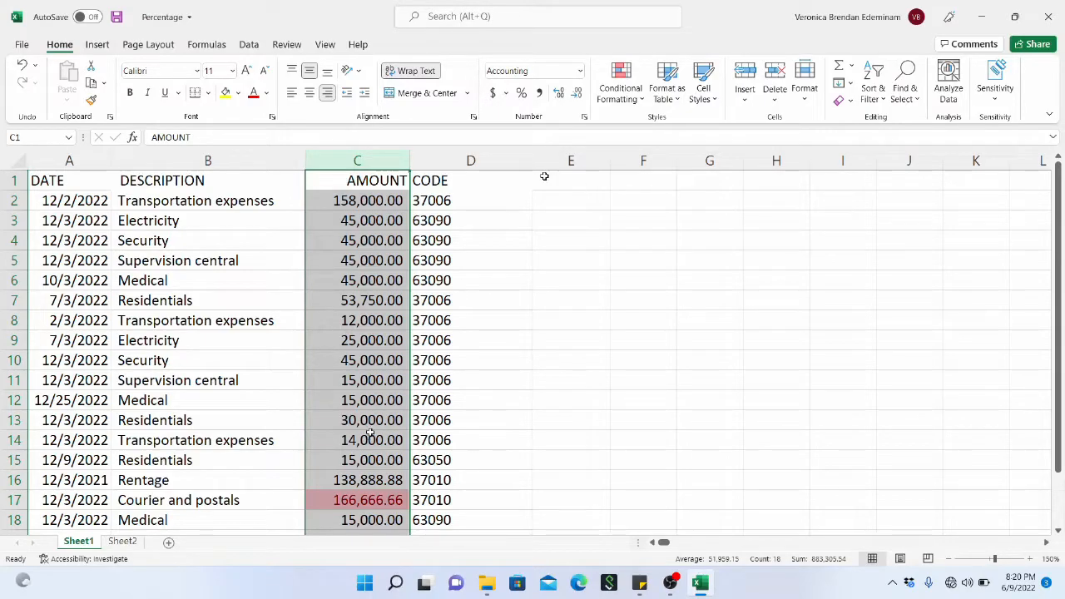
Step: Clear the top 1% rule from the AMOUNT column
click(641, 100)
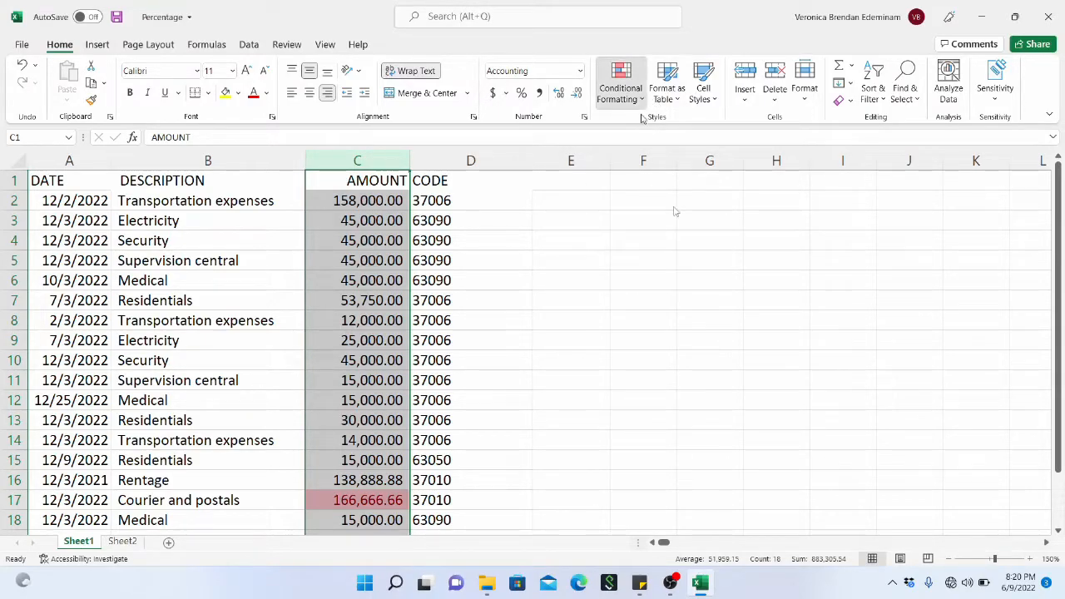
mouse_move(667, 317)
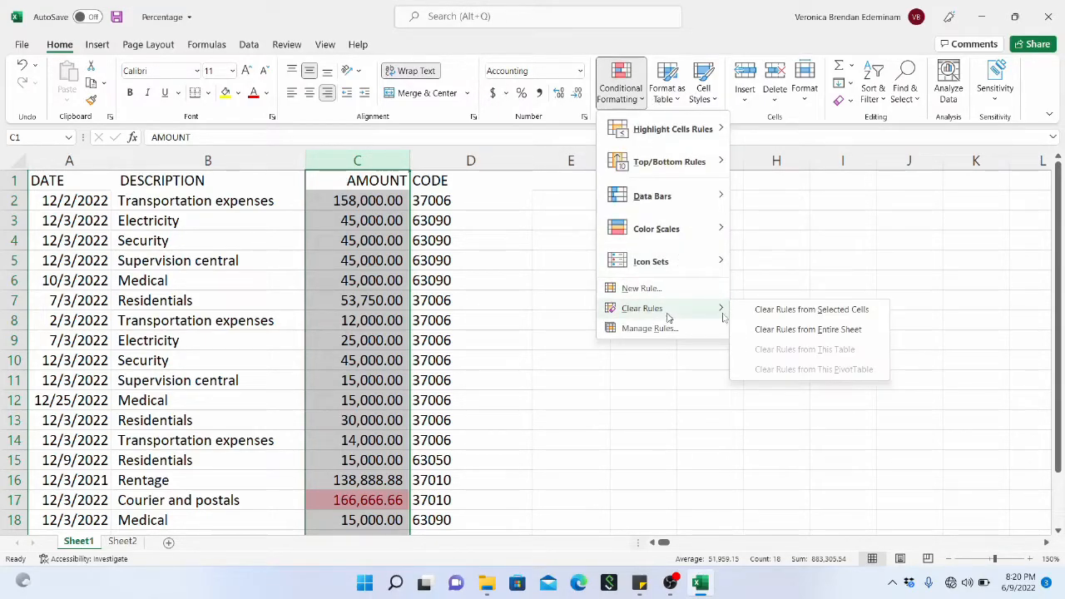
click(769, 311)
Step: Highlight the above-average values in the AMOUNT column with Light Red Fill with Dark Red Text
click(635, 92)
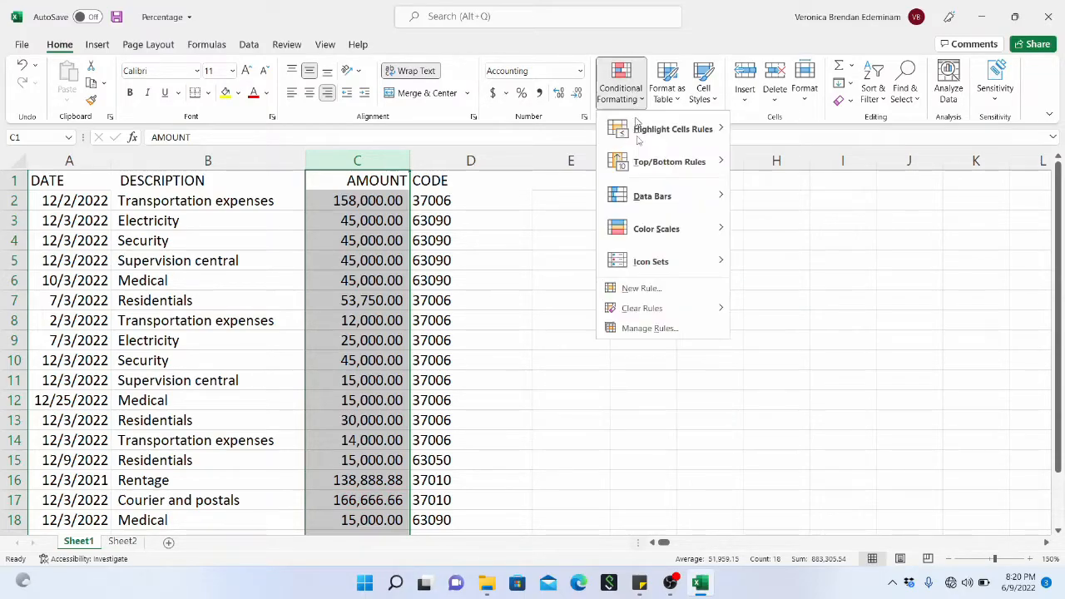
mouse_move(643, 166)
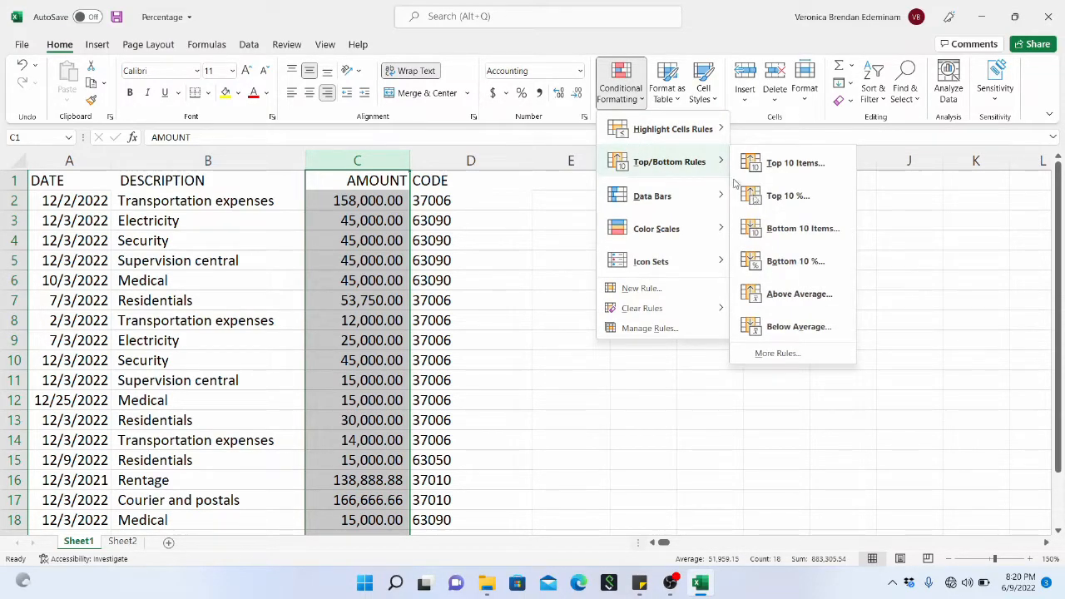
click(785, 296)
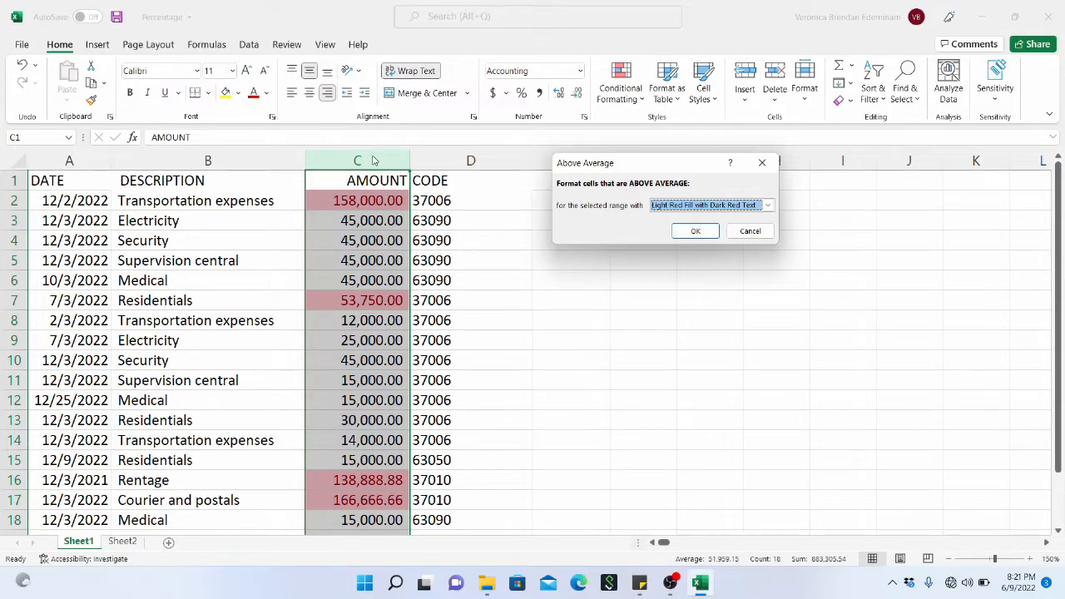
click(693, 230)
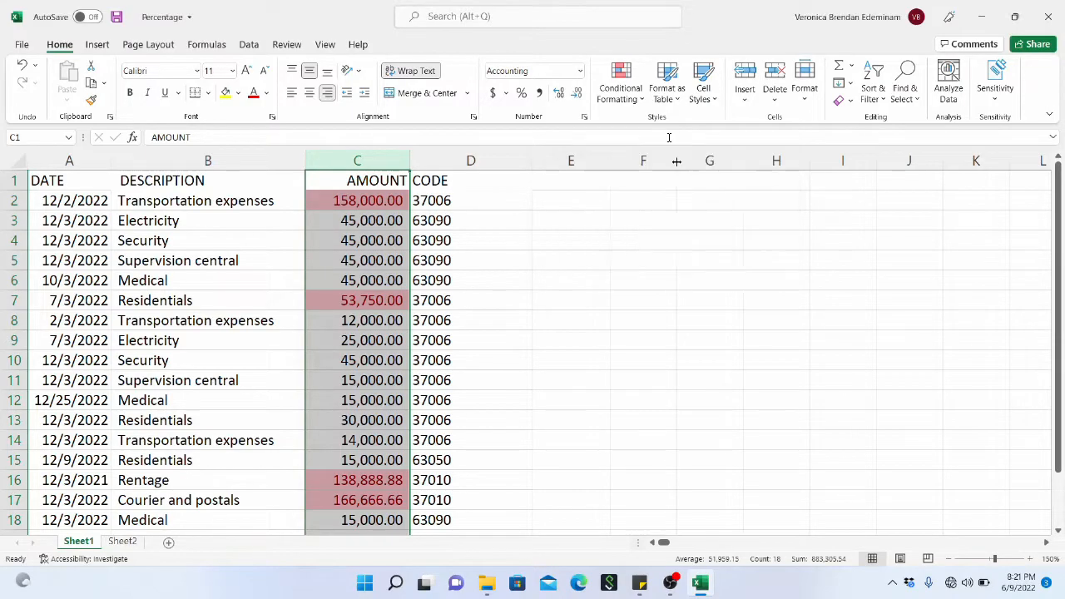
Step: Clear the above-average rule from the AMOUNT column
click(621, 88)
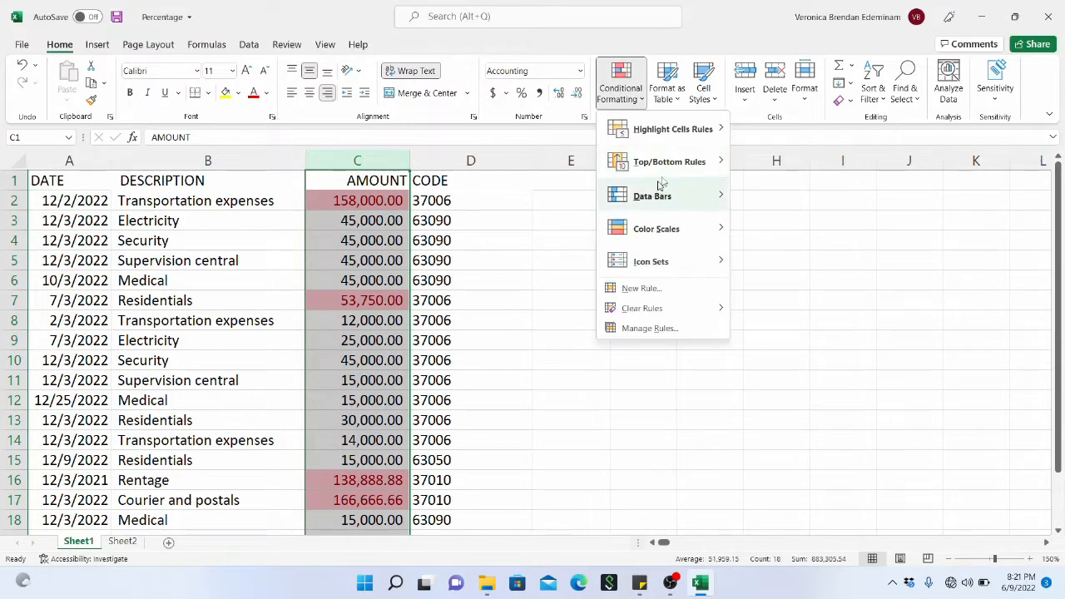
mouse_move(687, 169)
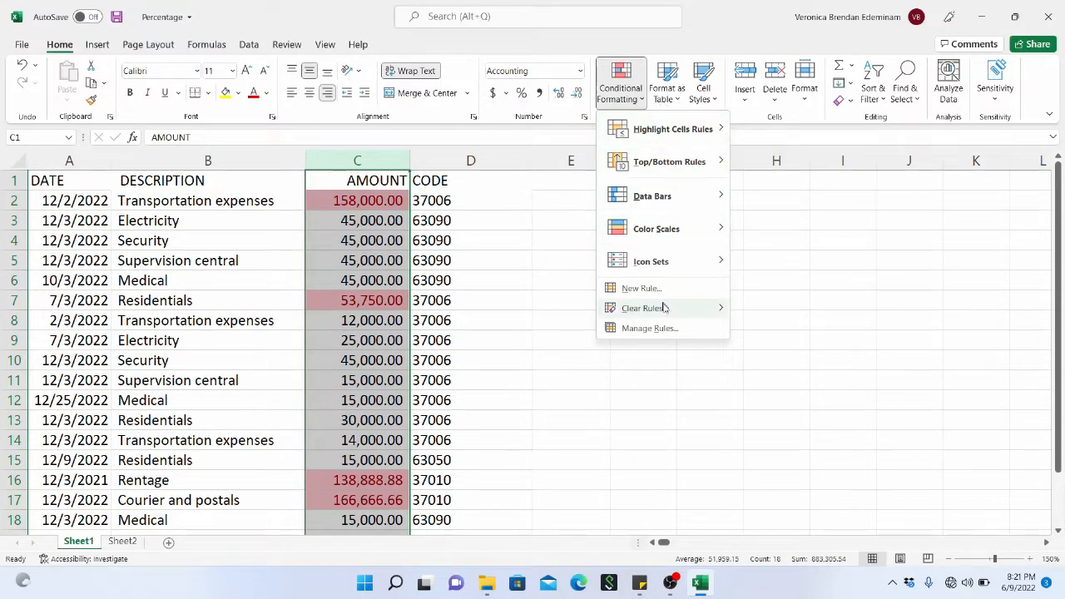
mouse_move(666, 313)
click(762, 306)
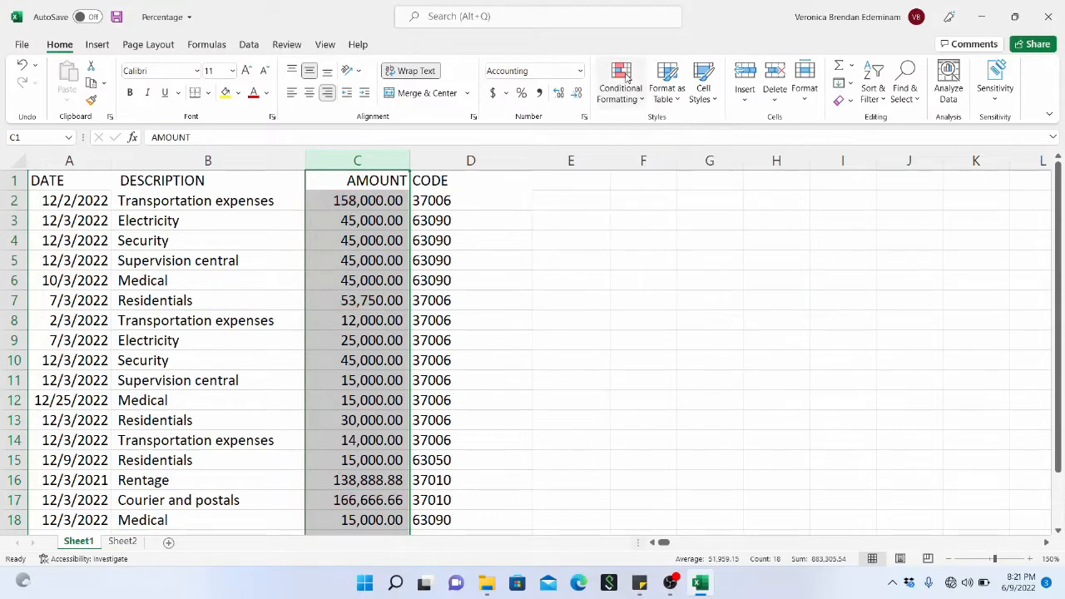
Step: Add blue gradient-fill data bars to the AMOUNT column and look over the bars down the list
click(626, 76)
mouse_move(690, 207)
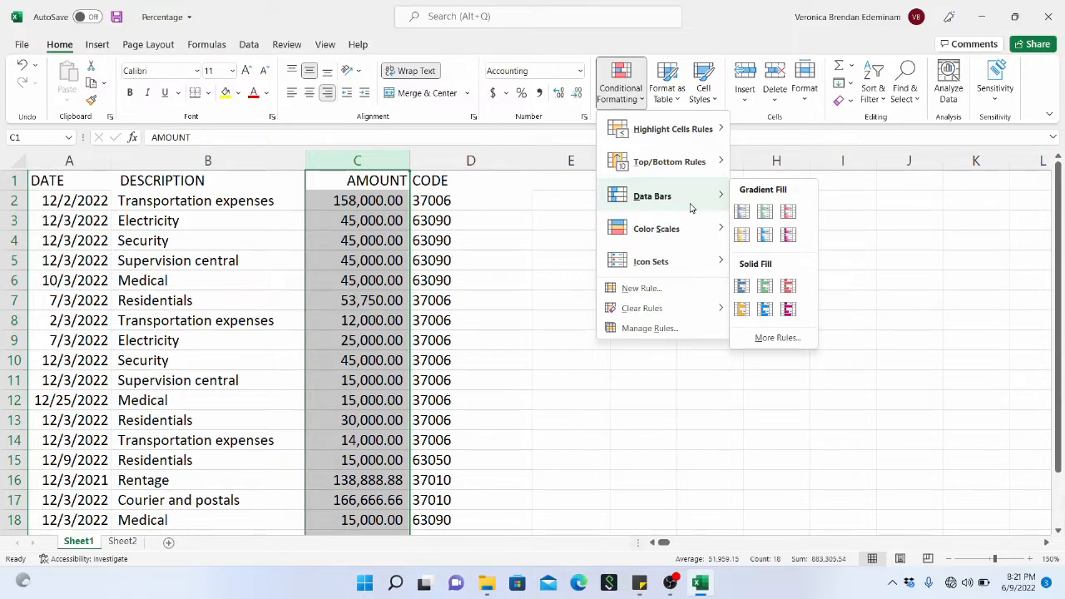
click(742, 212)
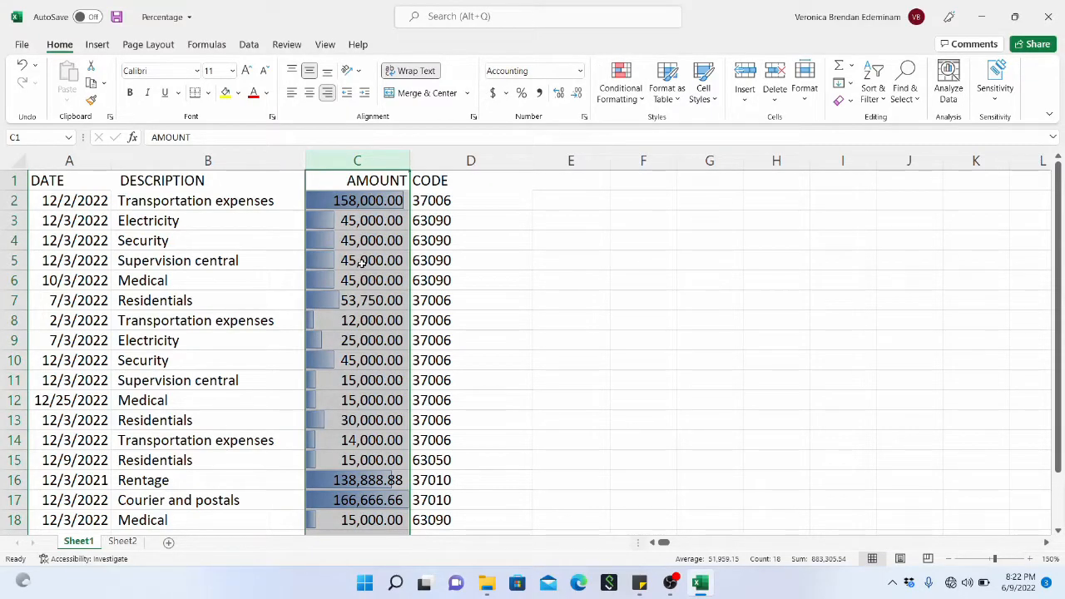
scroll(362, 262, down, 3)
scroll(362, 262, up, 3)
Step: Switch the AMOUNT column's data bars to the orange gradient fill and inspect them with the column deselected
click(631, 99)
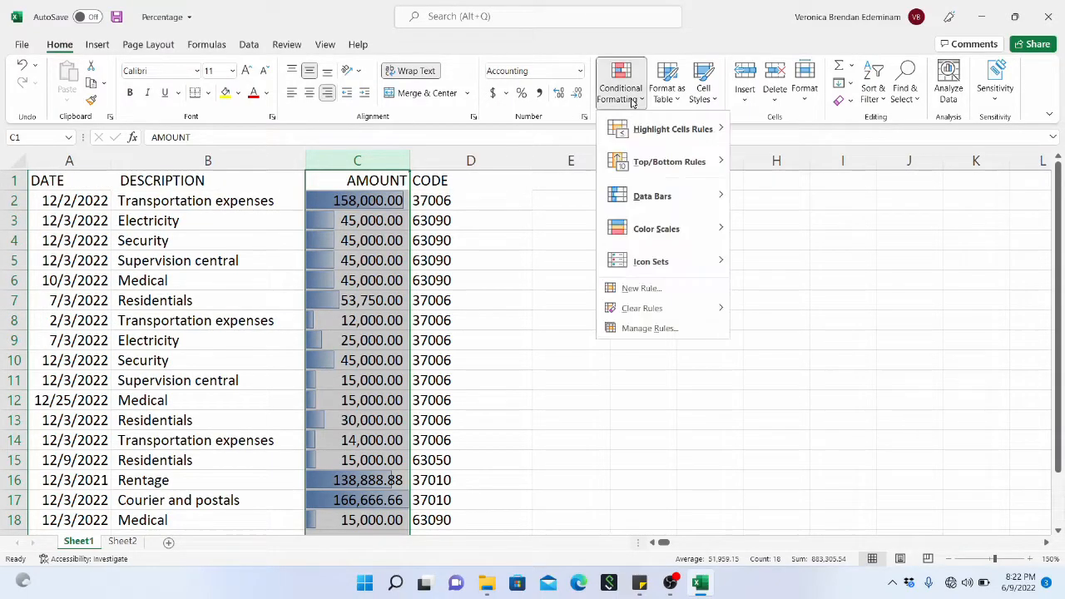
mouse_move(657, 201)
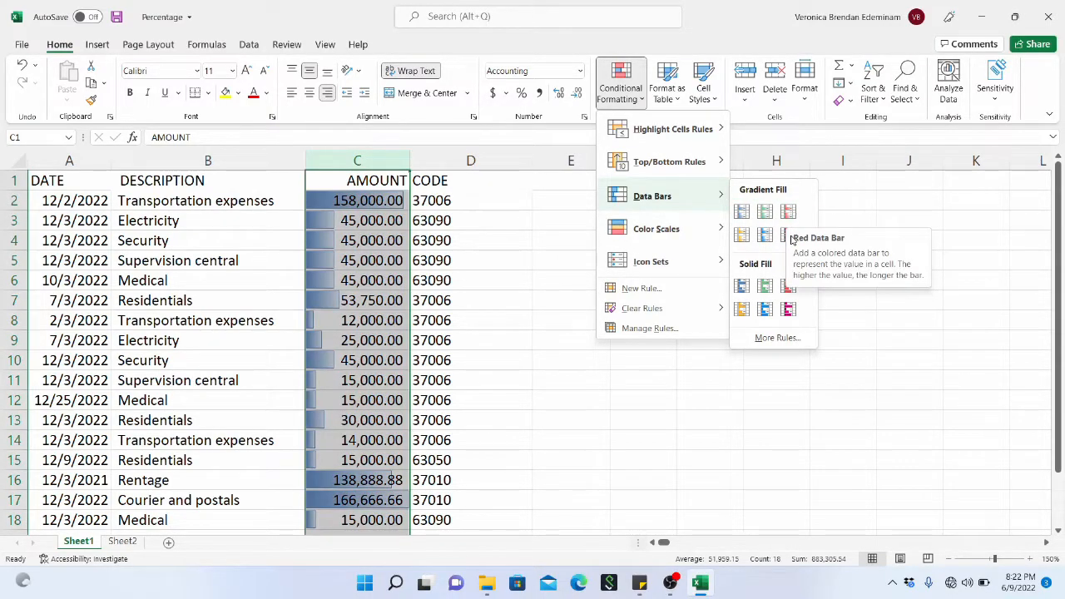
click(740, 240)
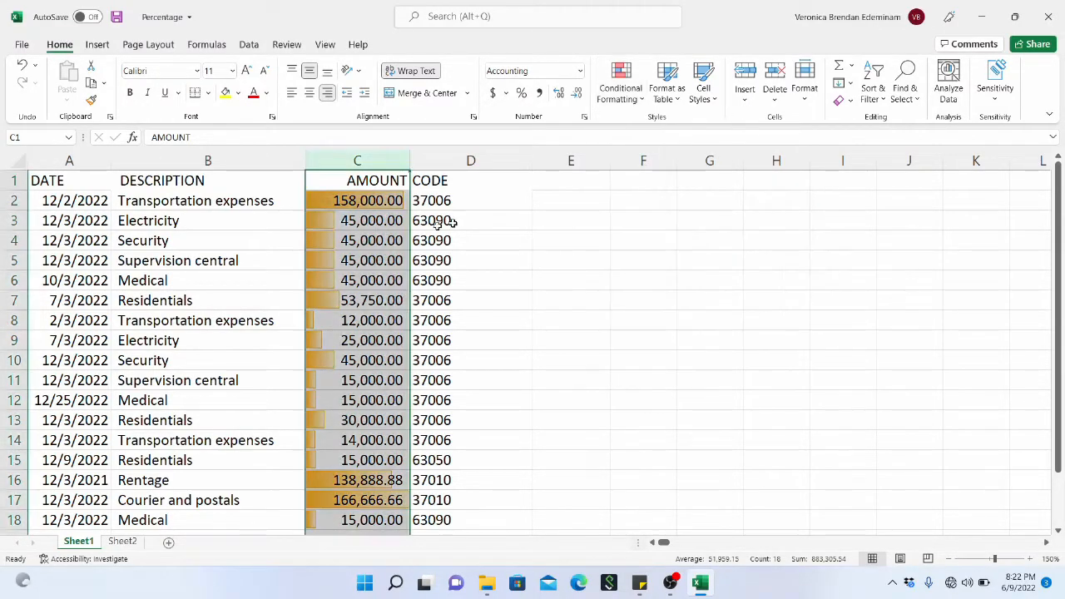
scroll(391, 249, down, 2)
click(398, 274)
scroll(427, 261, up, 2)
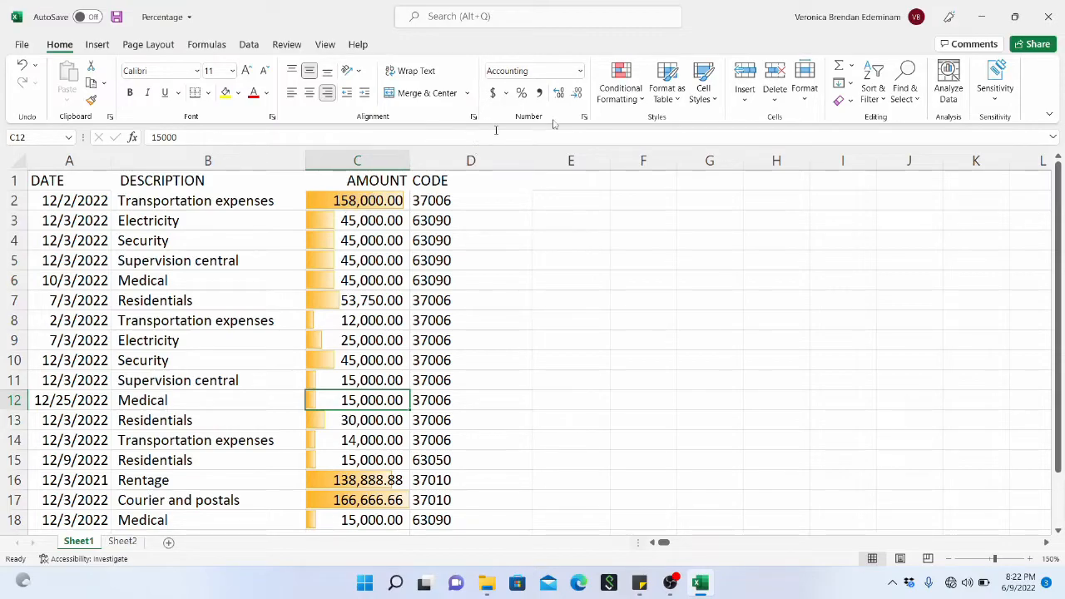
Step: Clear the data bar rule from cell C12, followed by the whole AMOUNT column
click(624, 100)
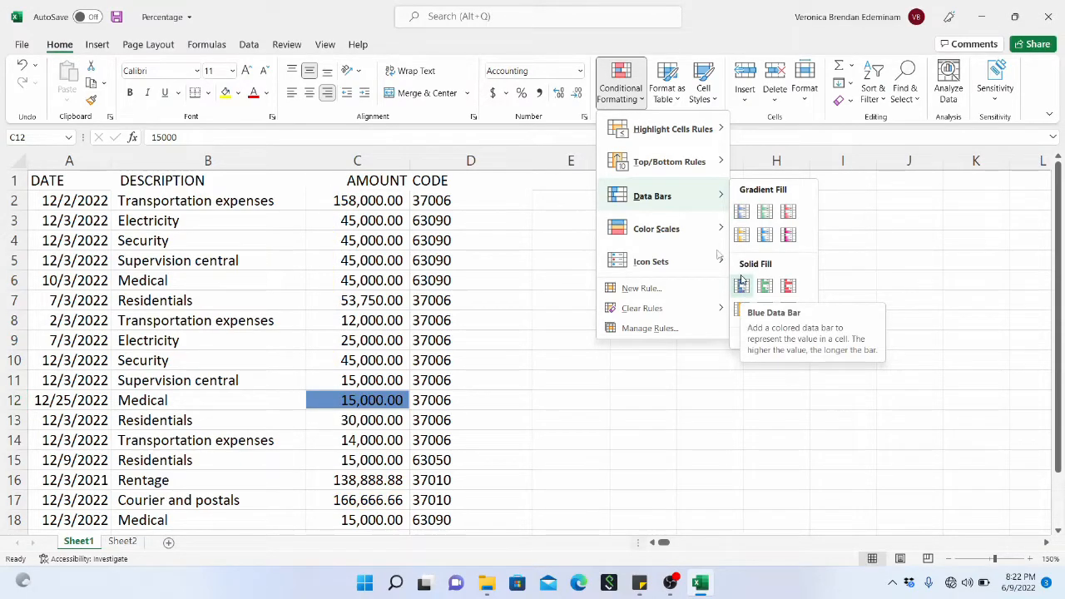
mouse_move(654, 308)
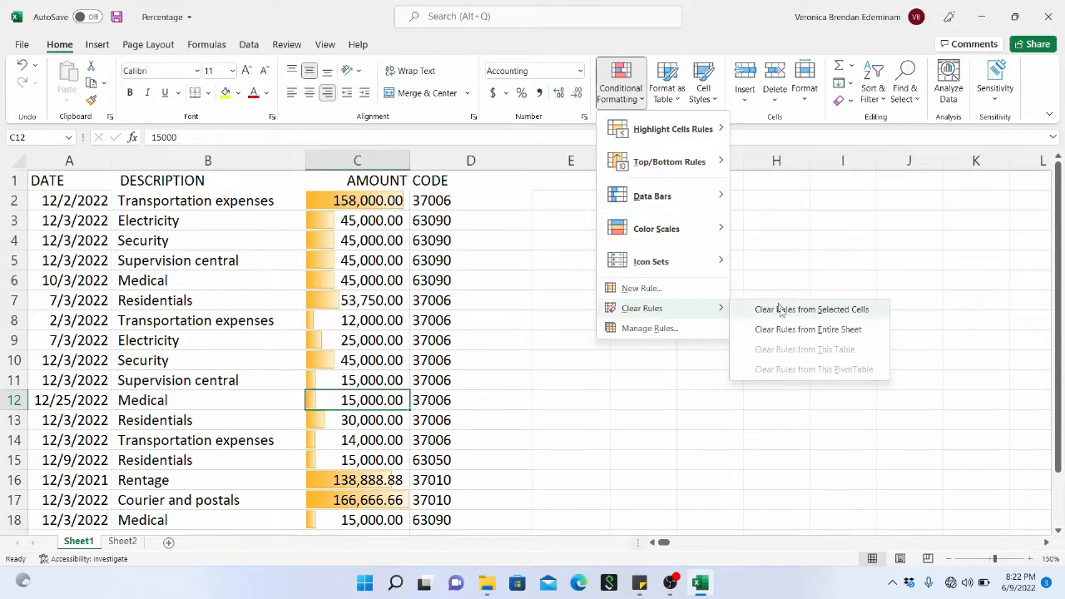
click(774, 308)
click(379, 218)
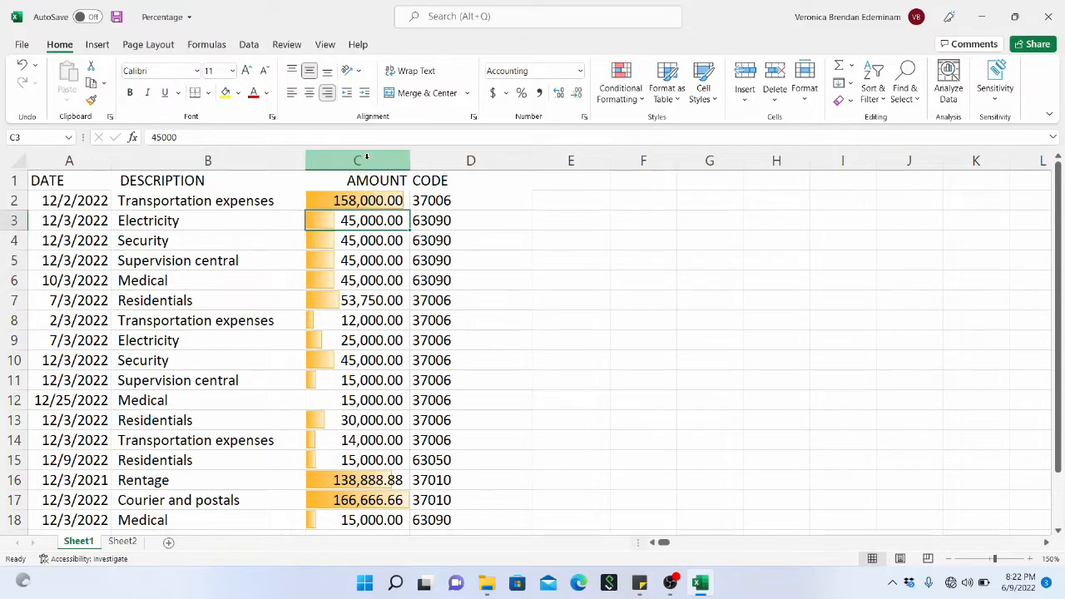
click(366, 156)
click(631, 98)
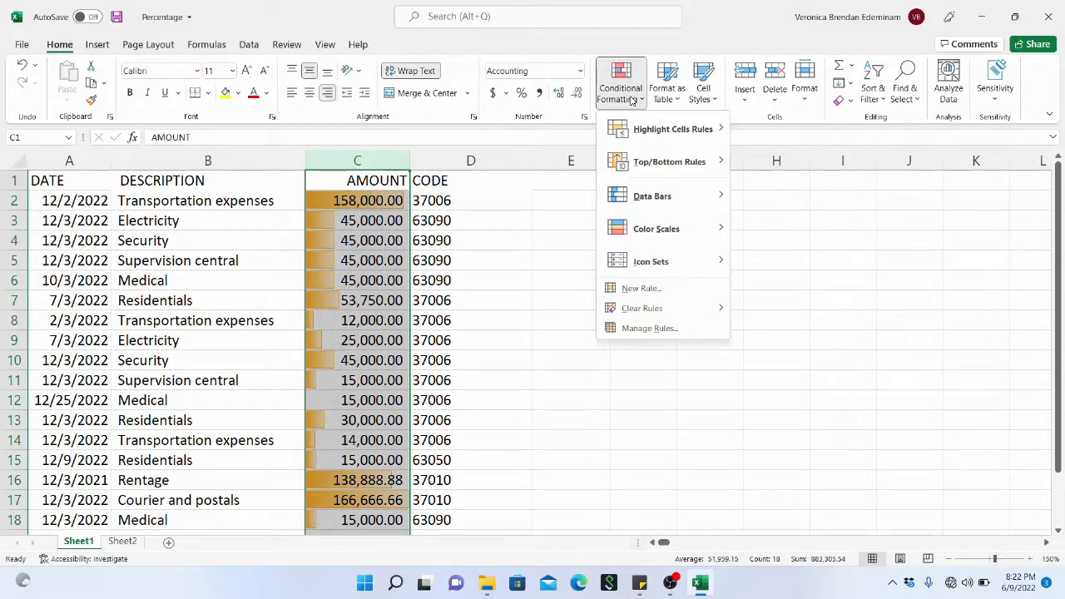
mouse_move(685, 308)
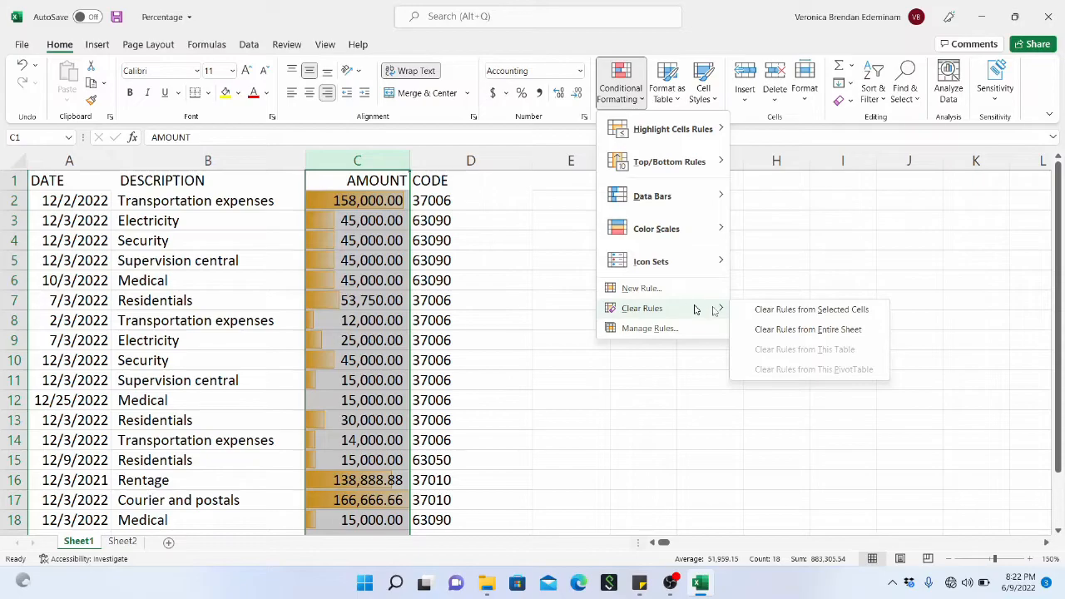
click(753, 309)
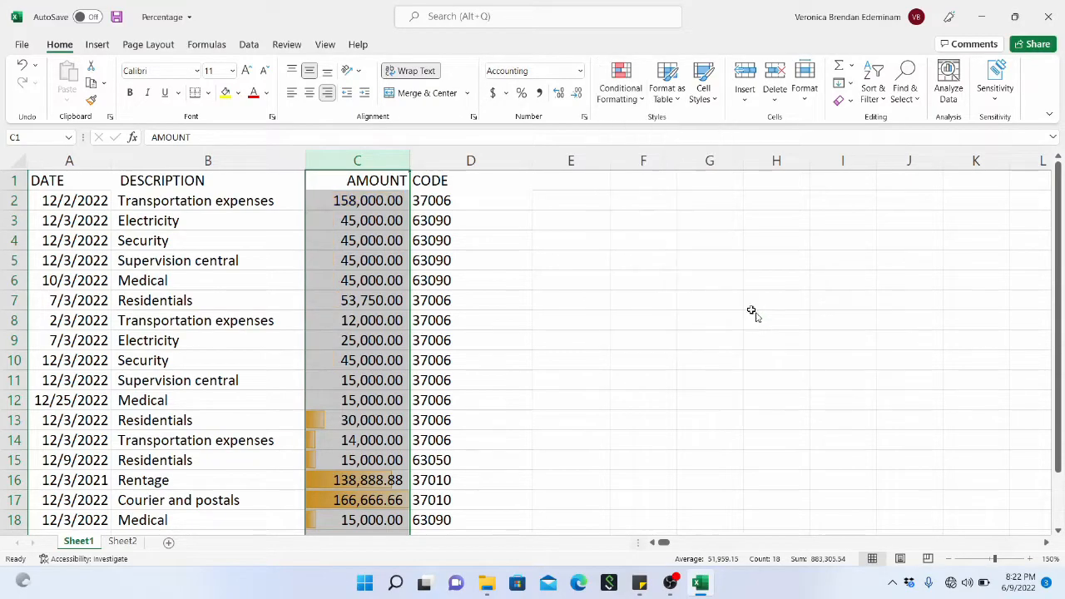
Step: Add a custom solid-fill data bar rule to the AMOUNT column with the bar direction set to Left-to-Right
click(630, 92)
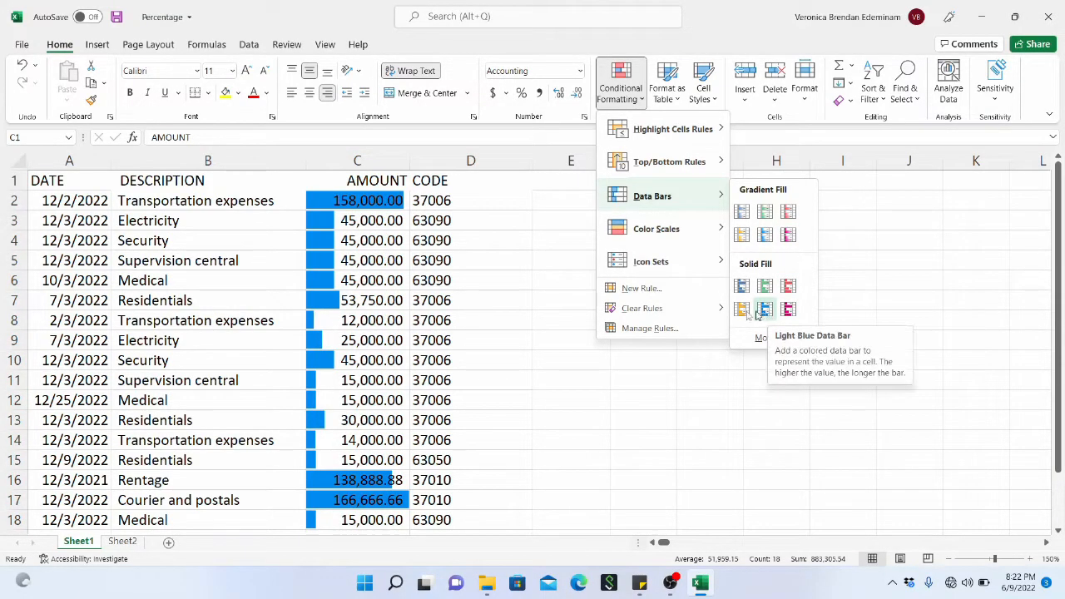
click(756, 344)
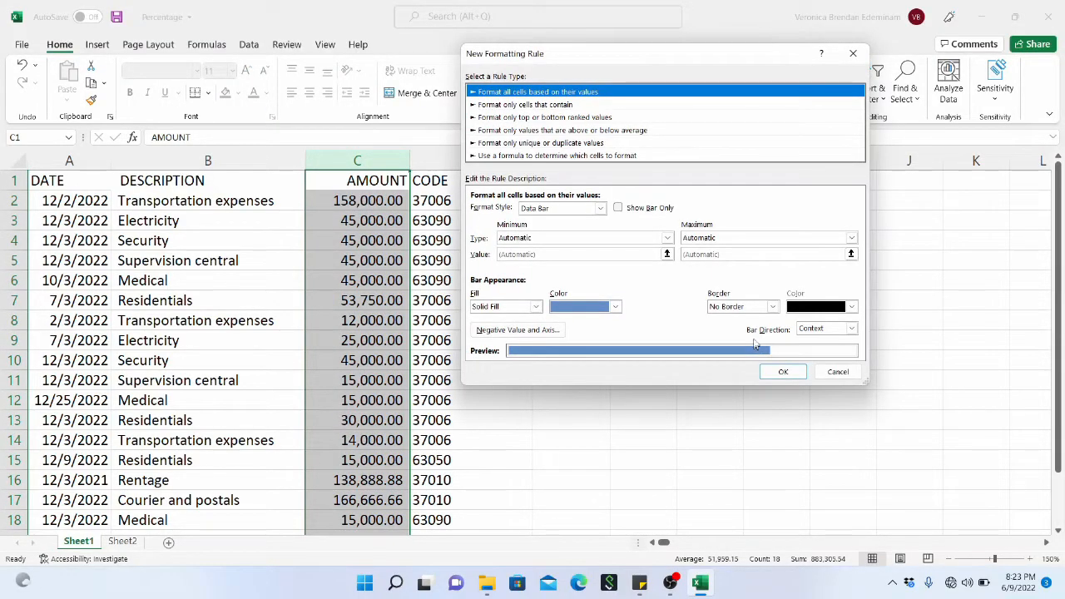
click(617, 307)
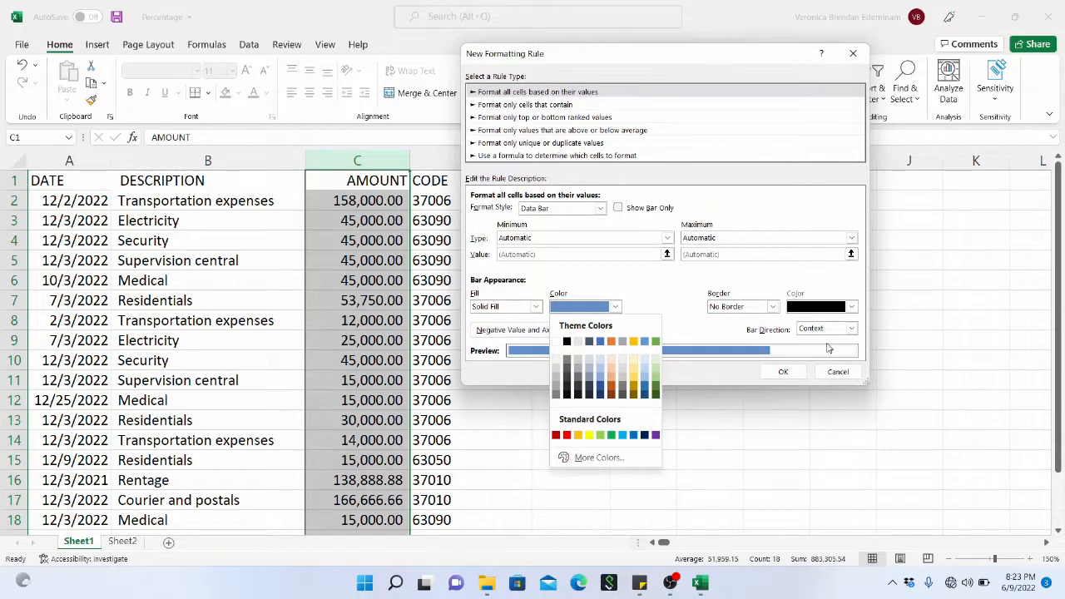
click(855, 331)
click(852, 330)
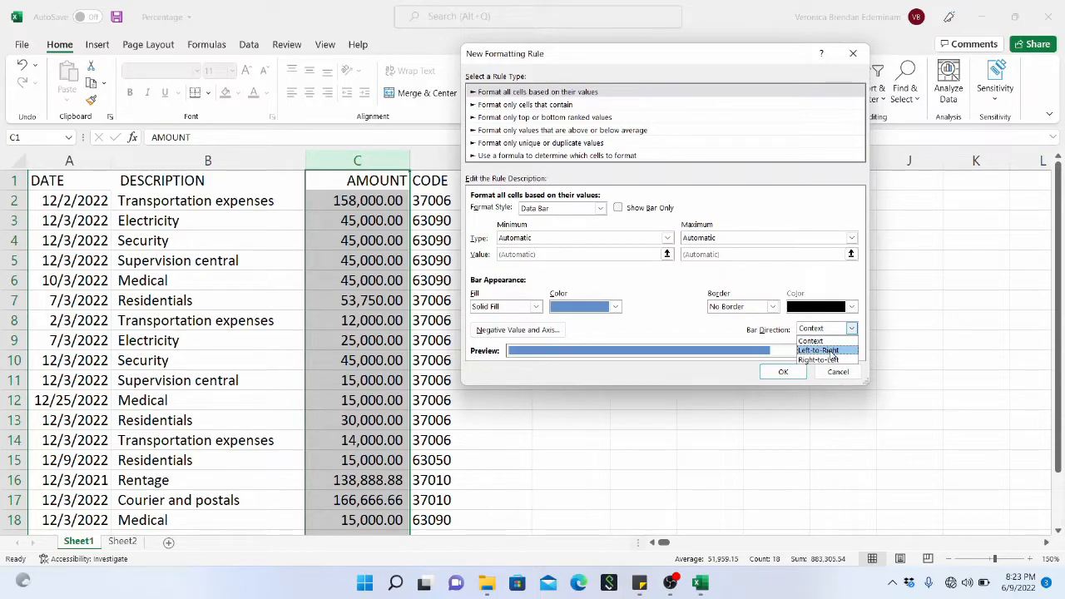
click(838, 350)
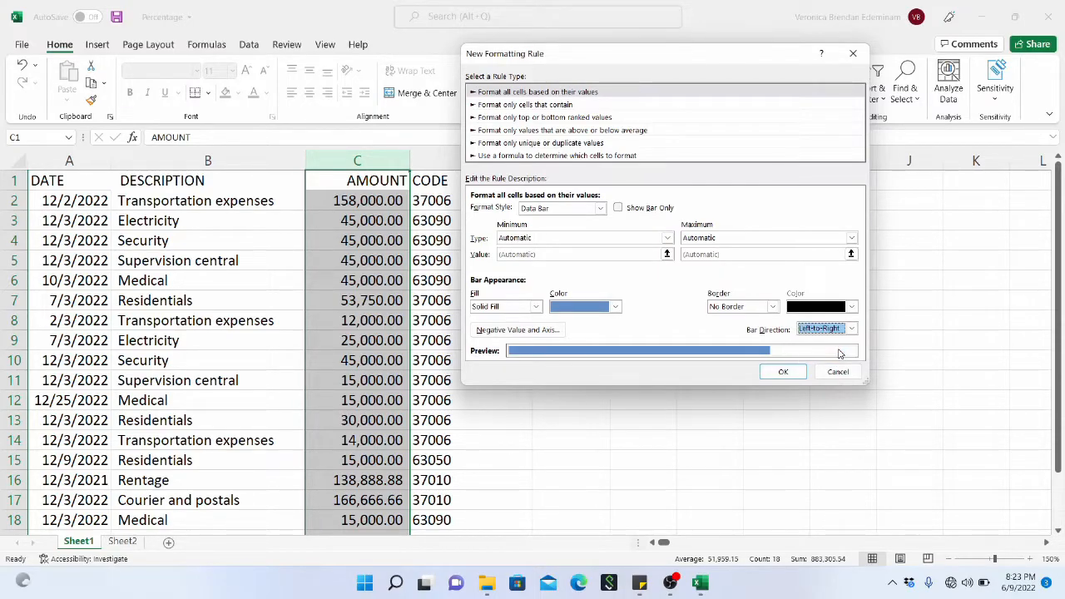
click(781, 375)
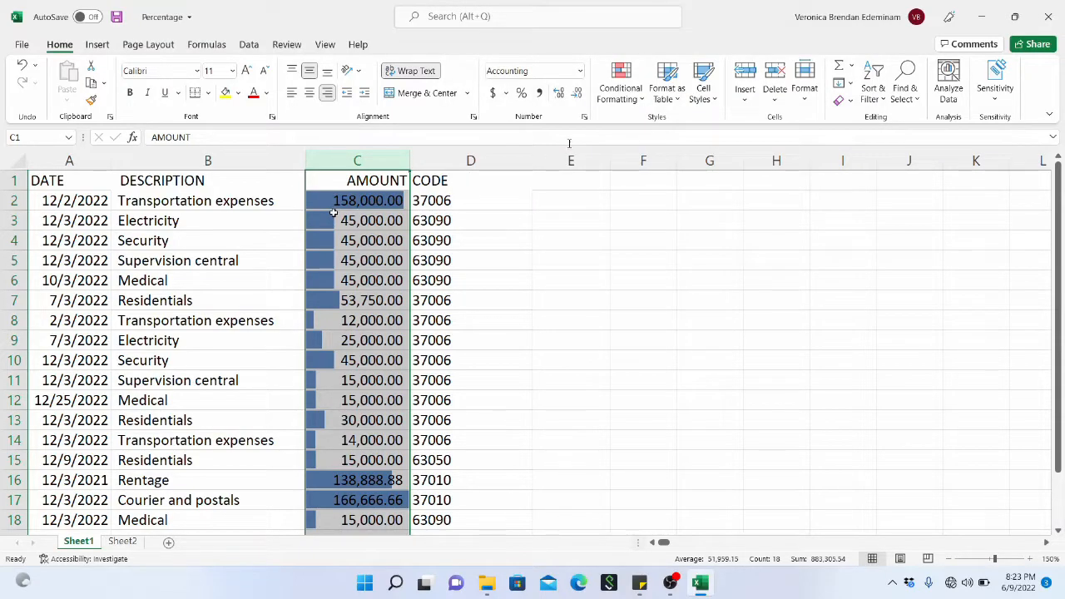
Step: Add another solid-fill data bar rule to the AMOUNT column with bar direction Right-to-Left, and inspect the bars with the column deselected
click(637, 98)
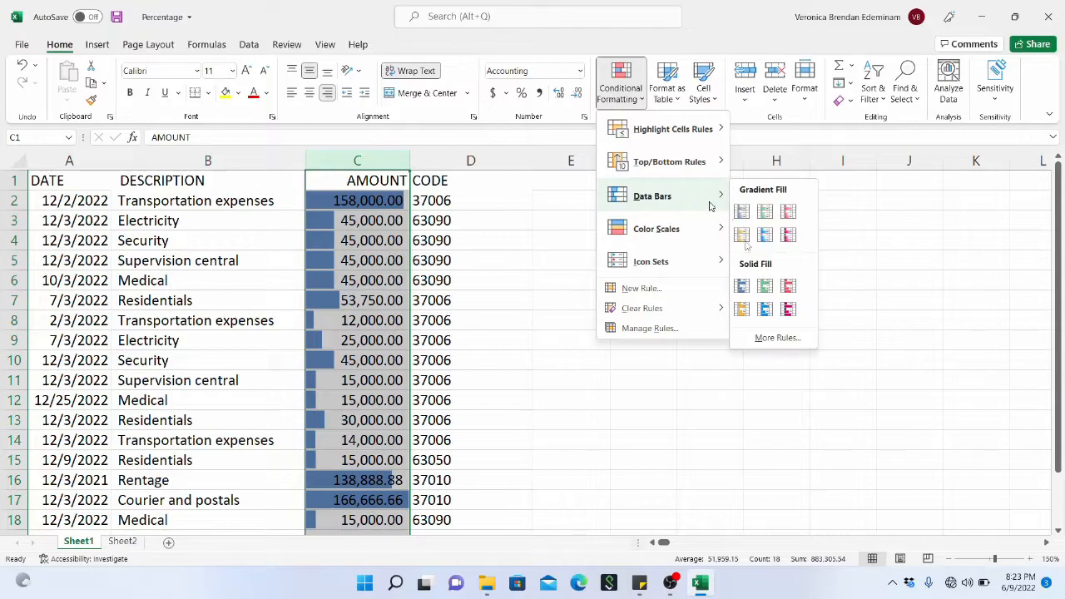
click(774, 338)
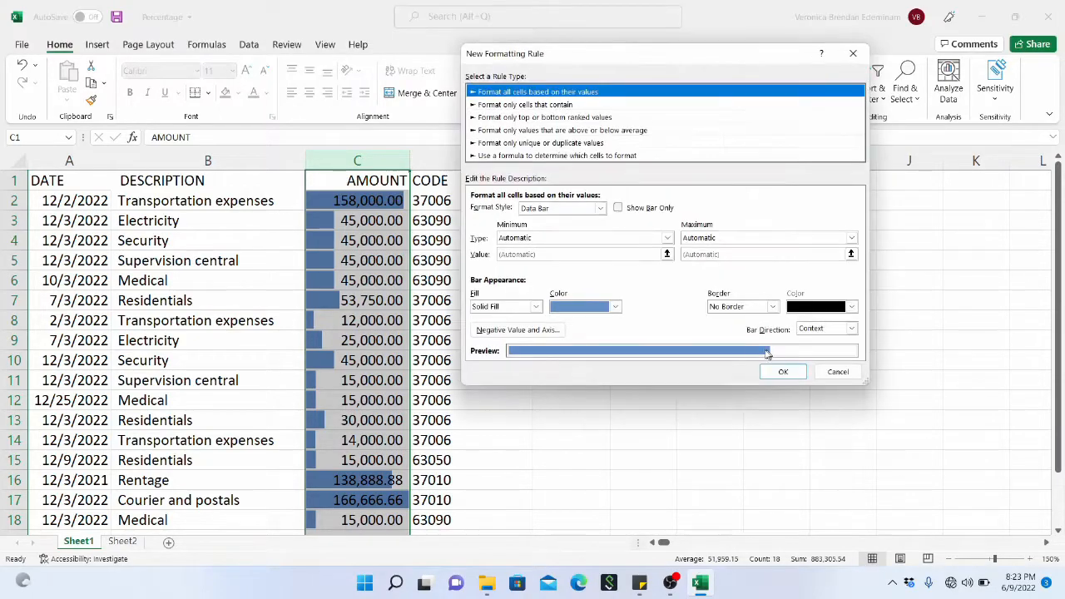
click(852, 330)
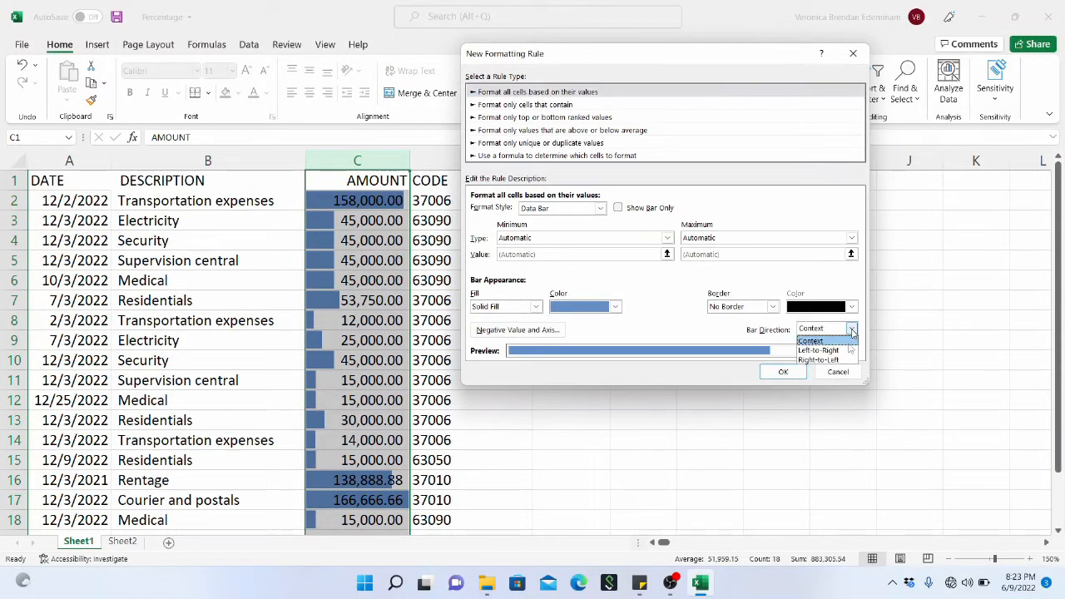
click(820, 359)
click(784, 372)
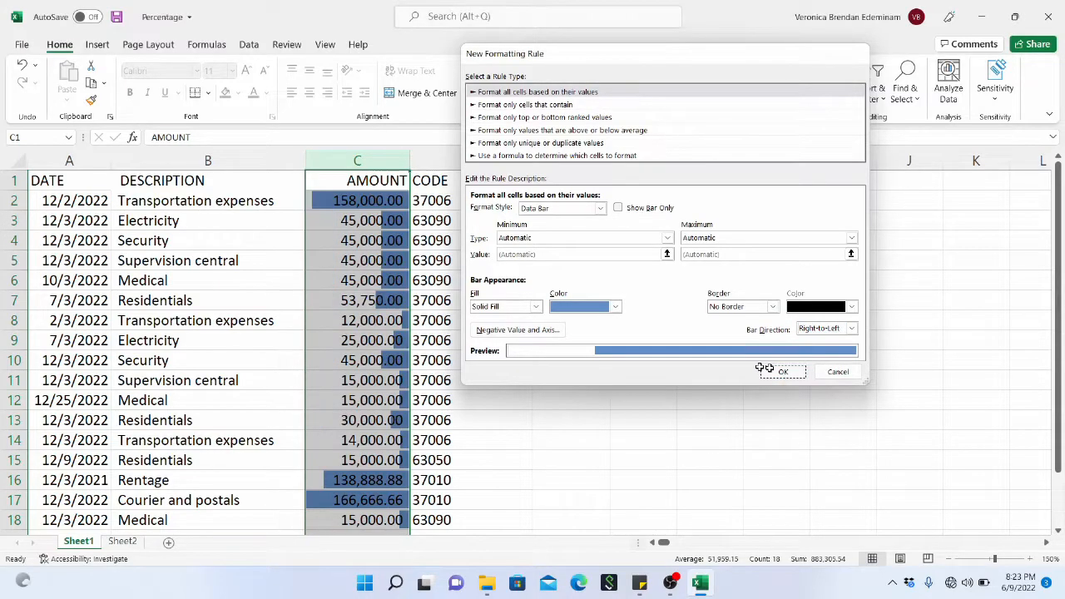
click(375, 303)
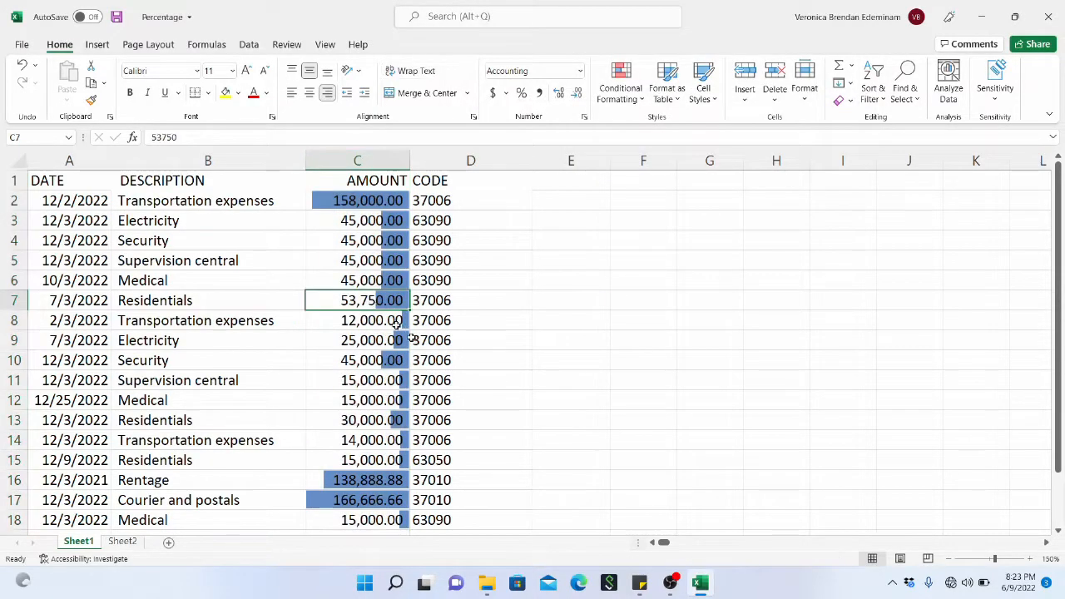
scroll(376, 313, down, 2)
scroll(376, 313, up, 2)
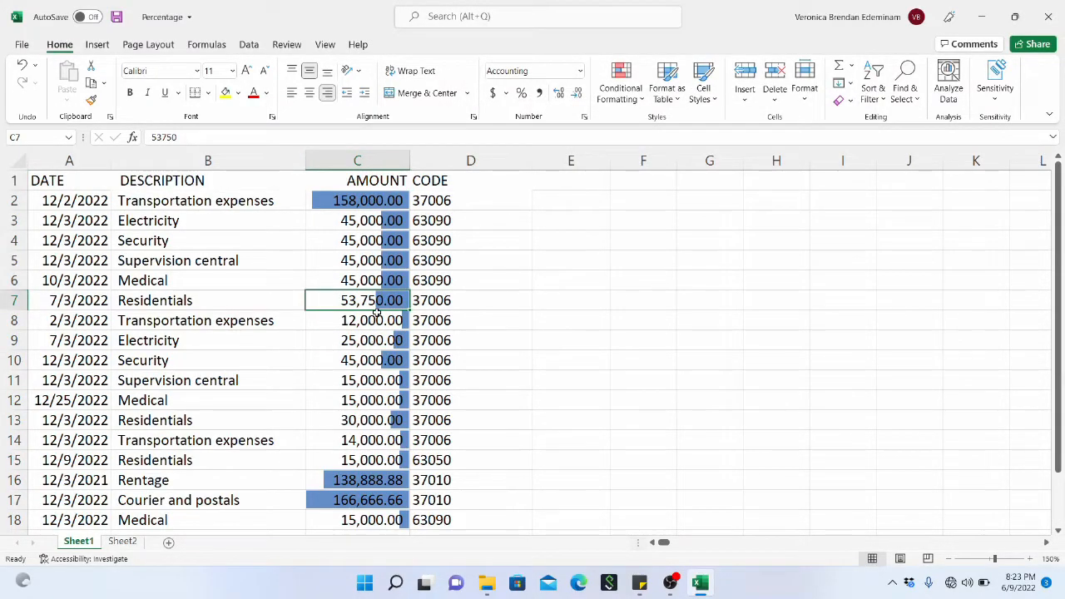
click(360, 223)
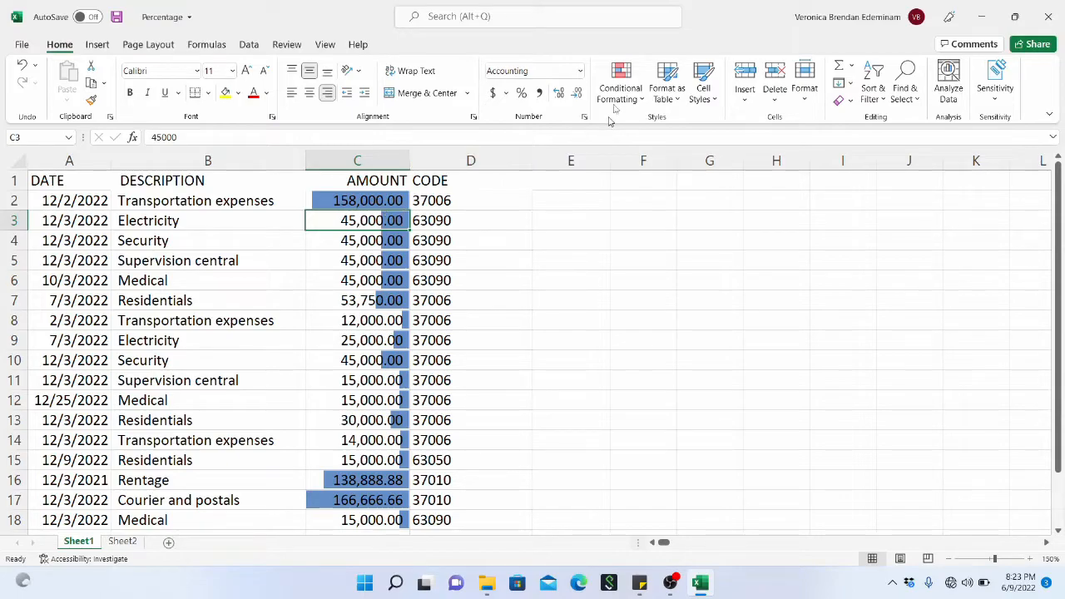
click(630, 97)
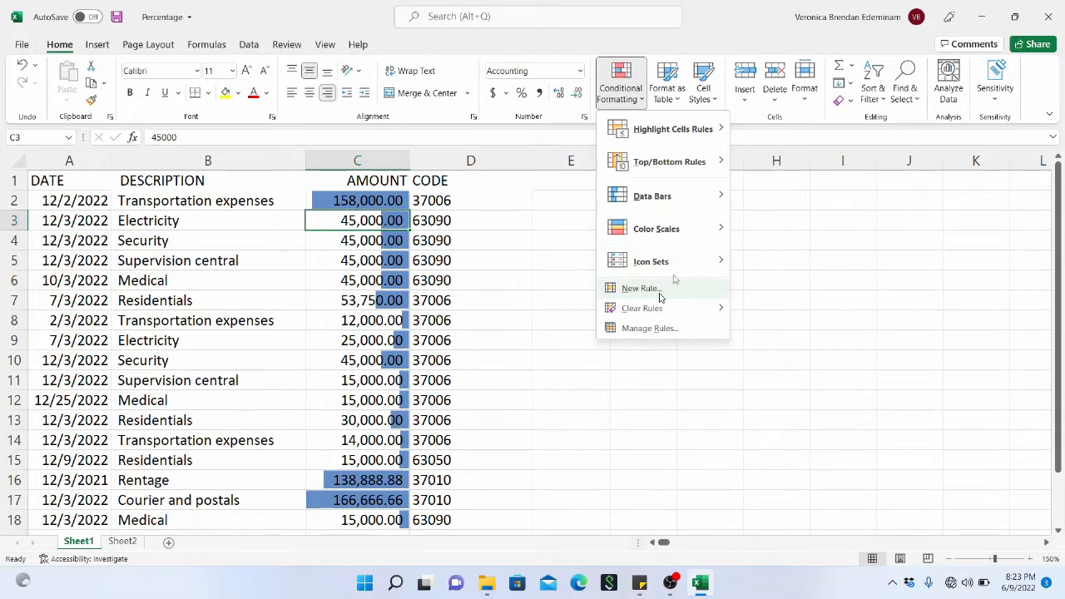
mouse_move(688, 208)
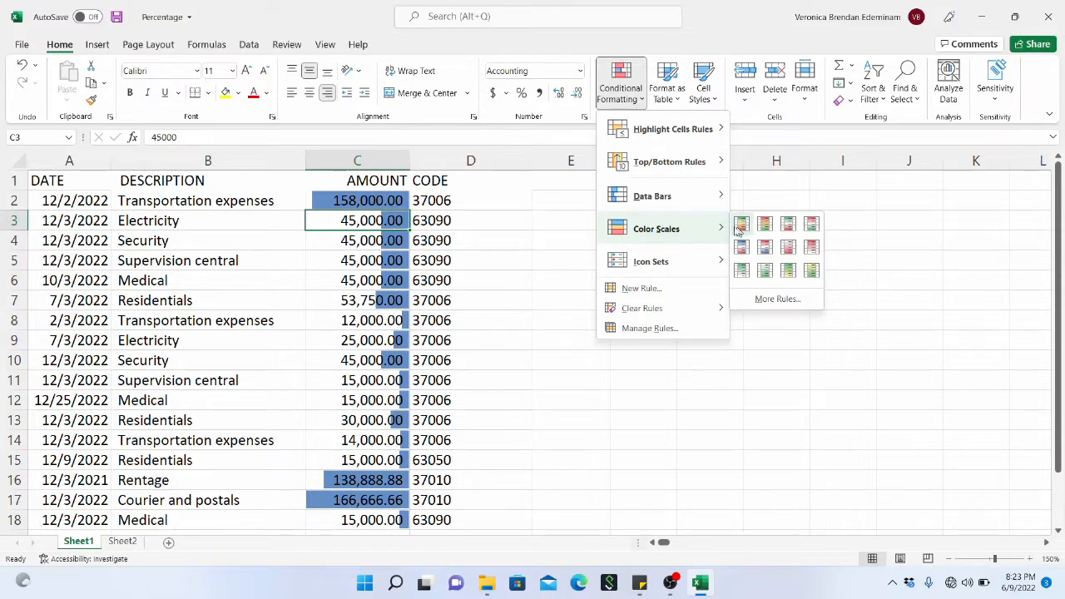
mouse_move(674, 317)
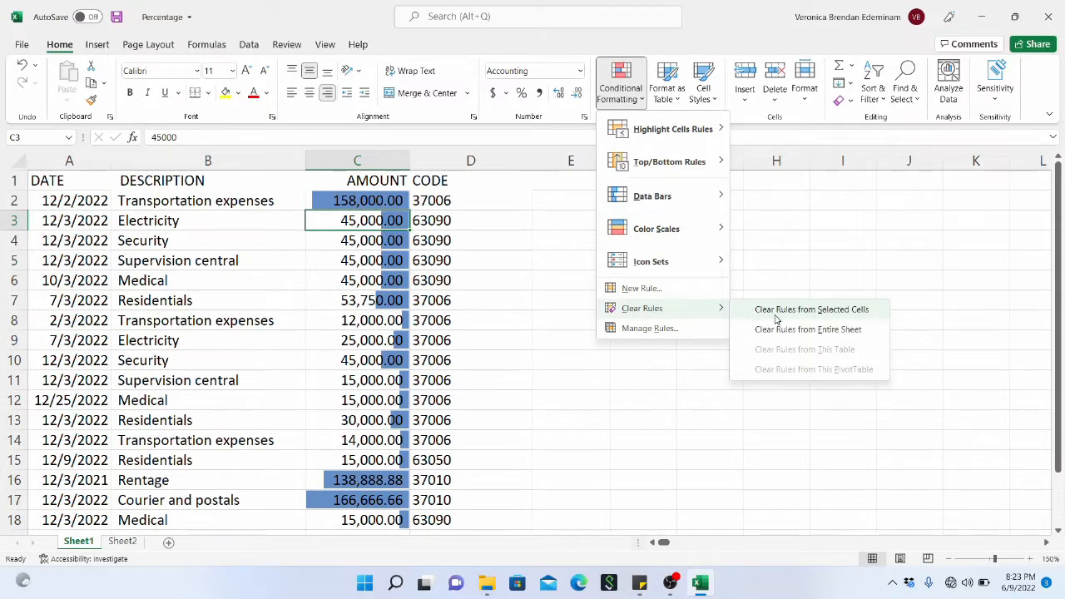
click(476, 267)
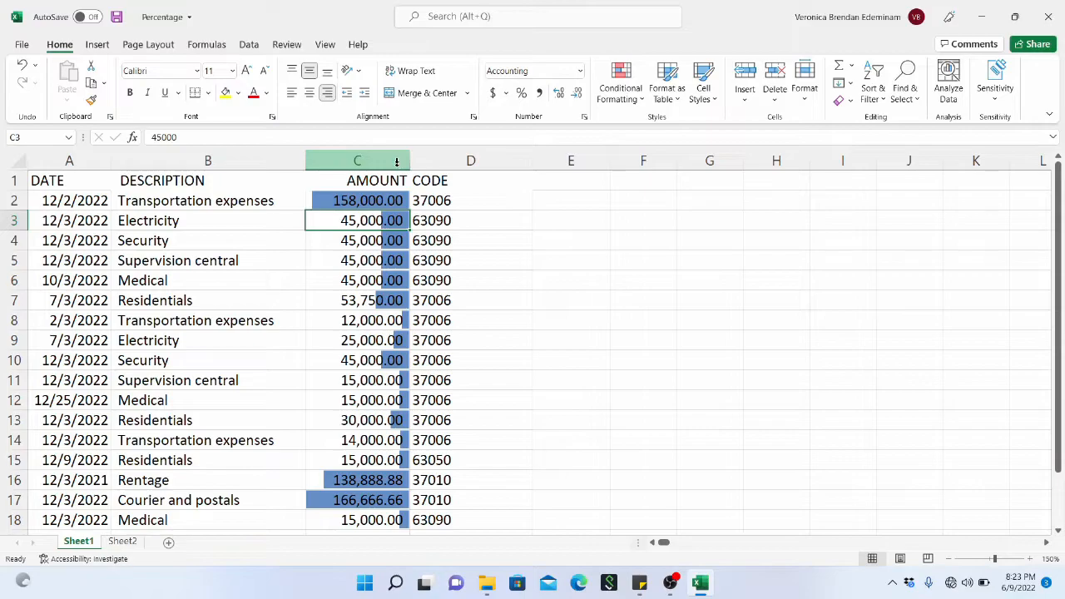
Step: Clear the conditional formatting rules from the whole AMOUNT column
click(398, 160)
click(621, 87)
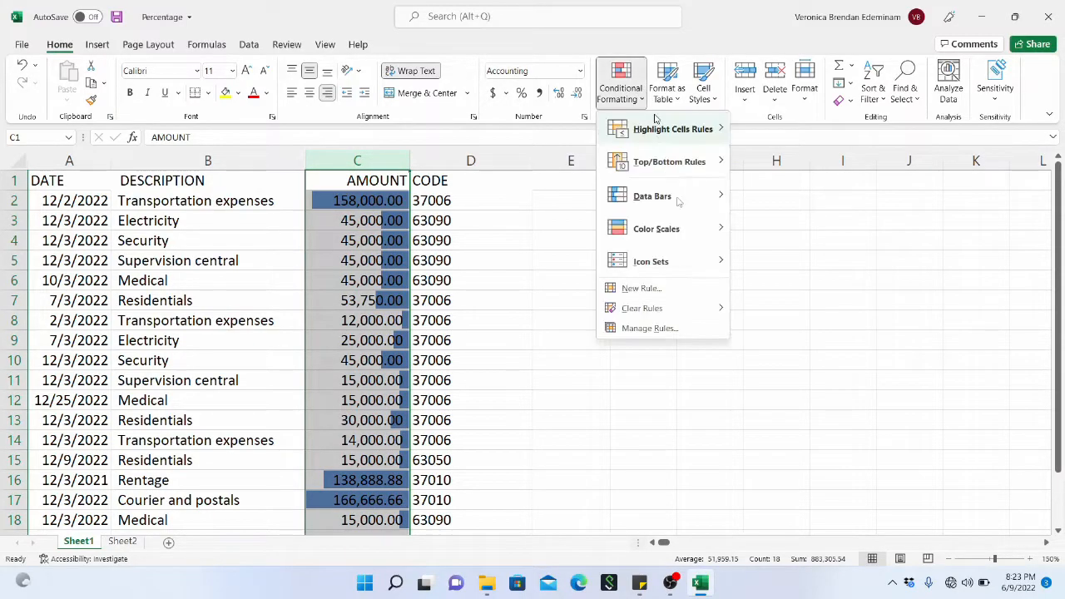
mouse_move(678, 309)
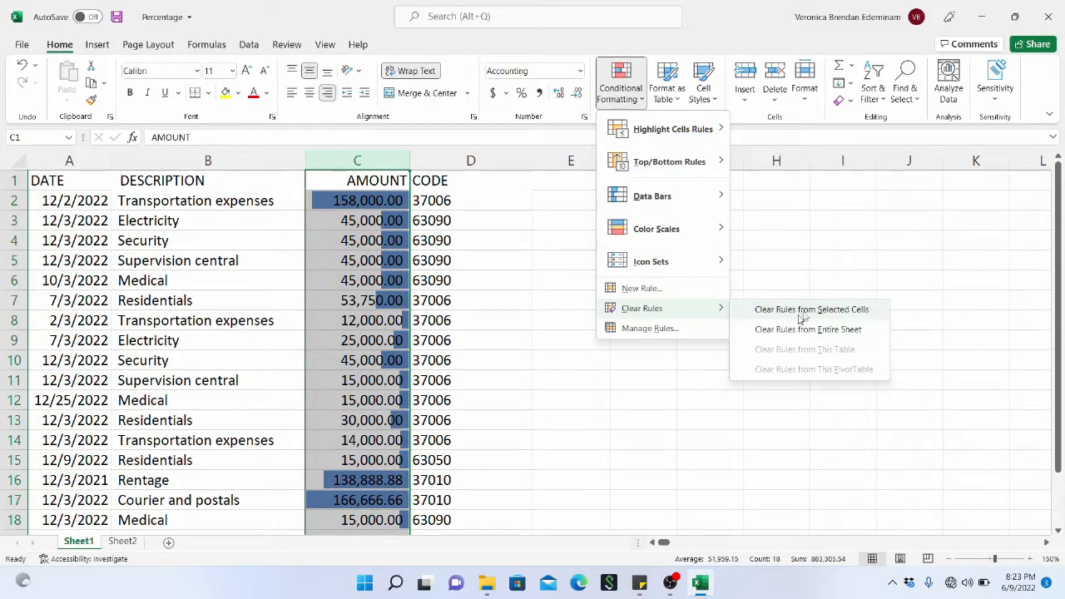
click(806, 312)
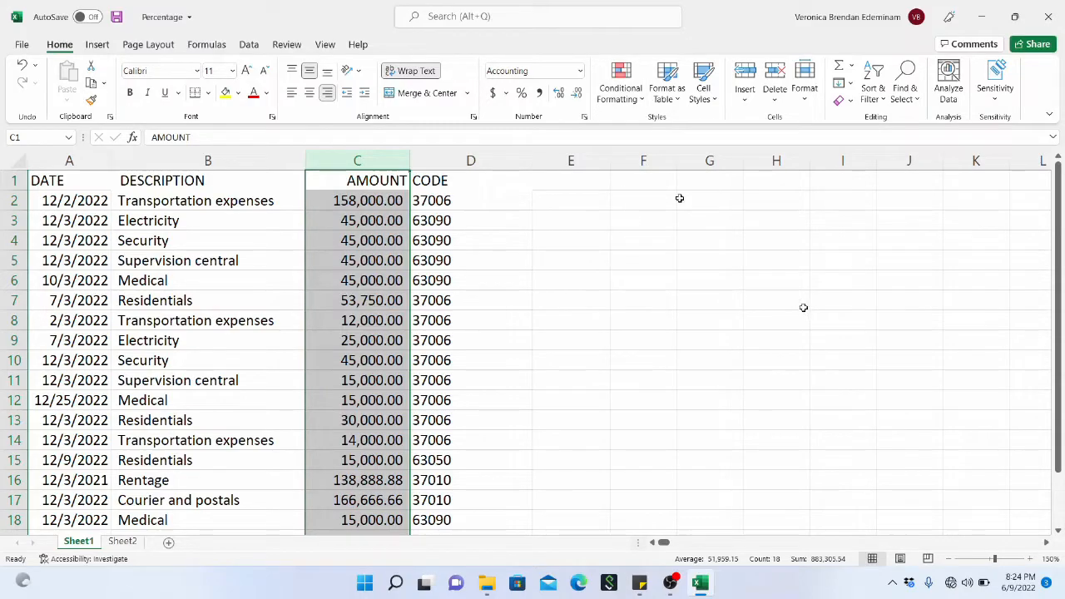
Step: View the Color Scales options for the AMOUNT column, and examine the list for its highest and lowest amounts
click(637, 90)
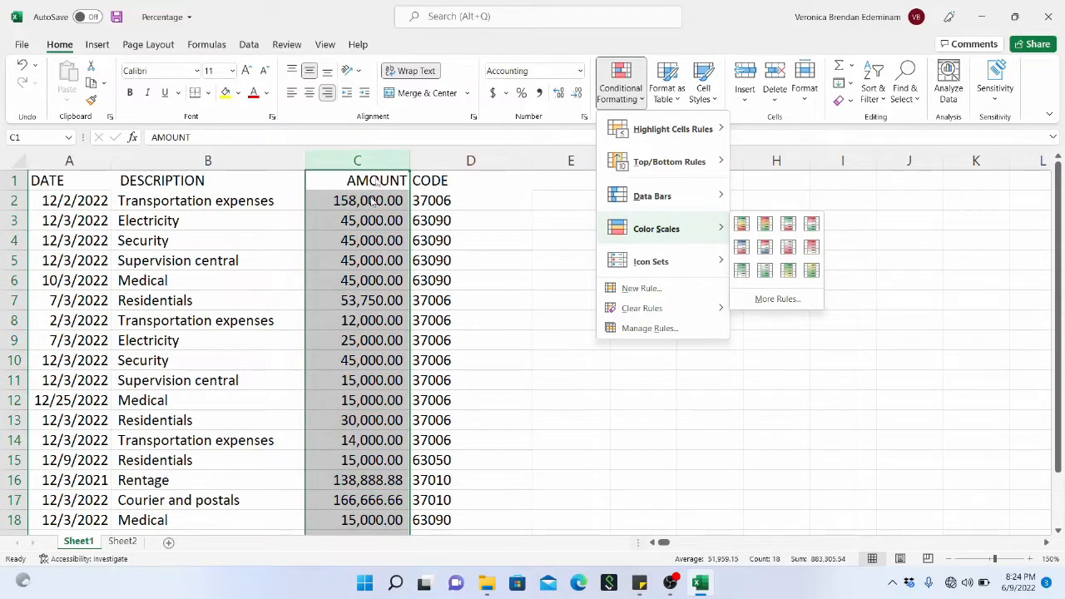
key(Escape)
key(Escape)
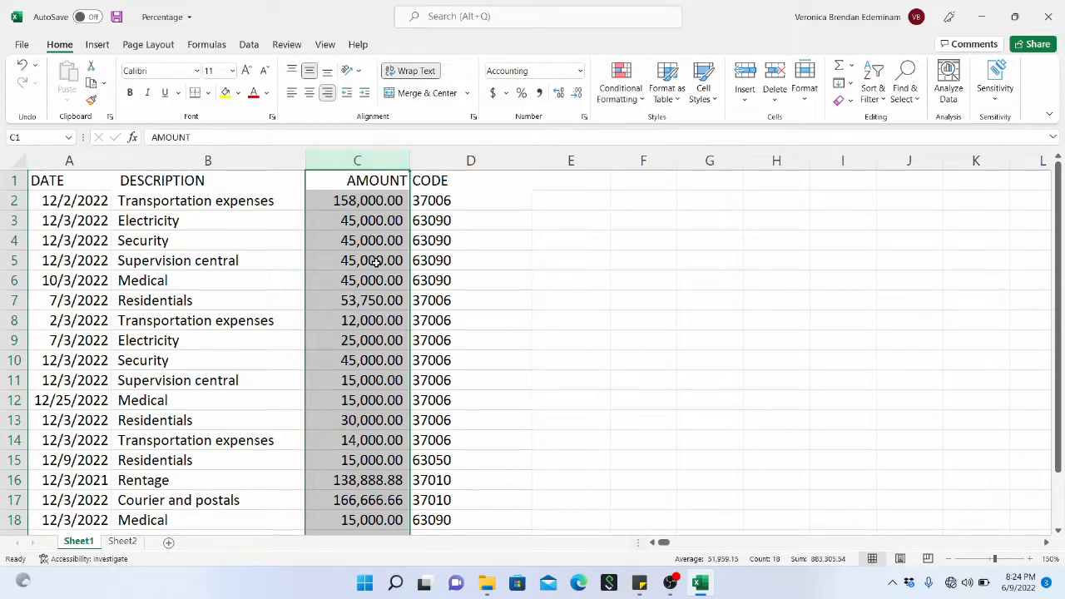
scroll(373, 283, down, 3)
click(369, 321)
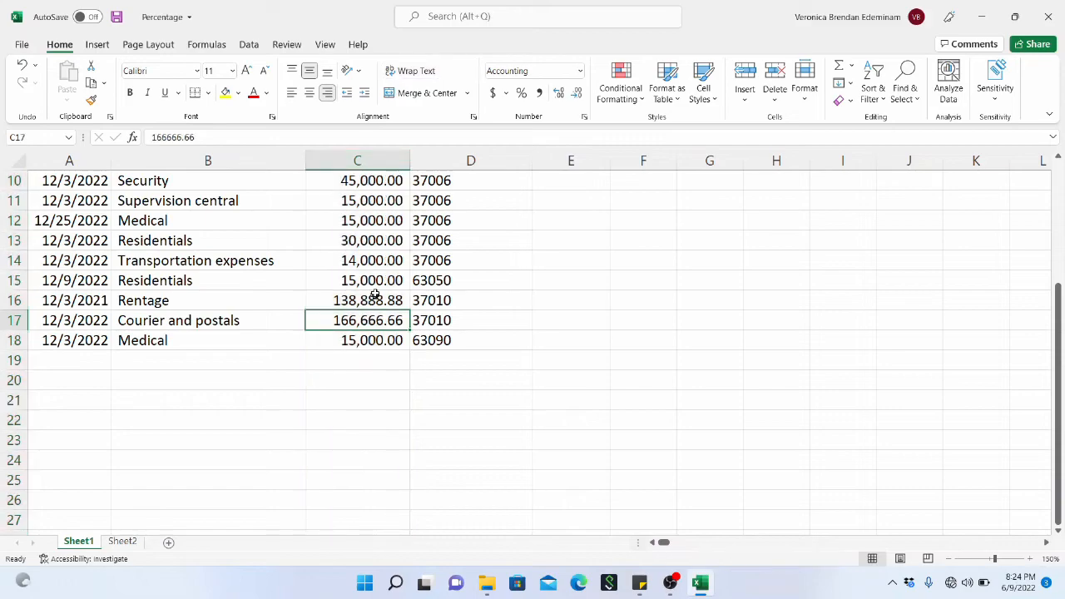
scroll(366, 275, up, 3)
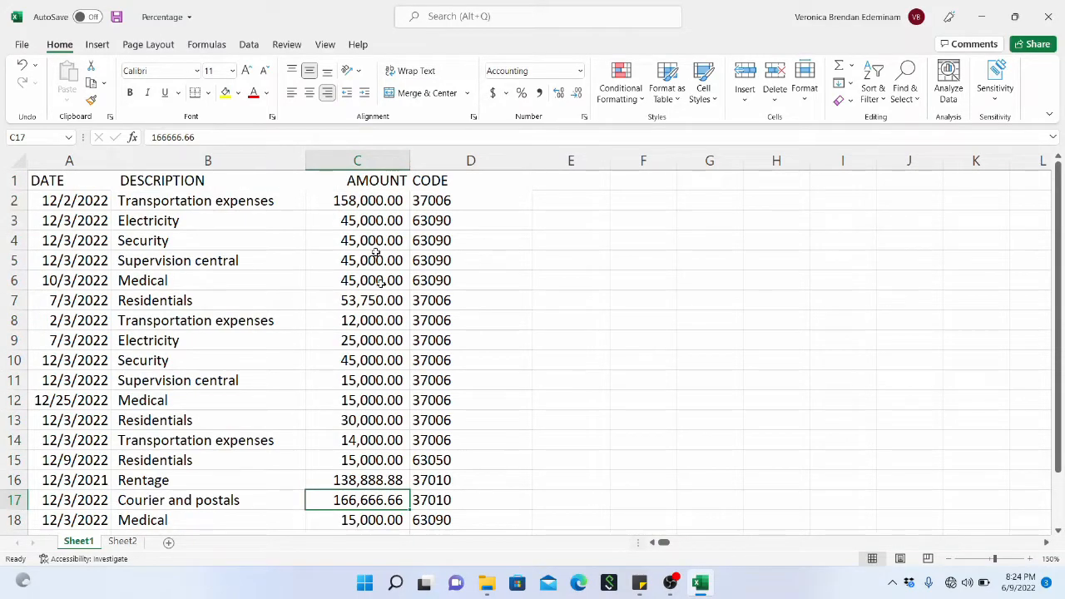
click(389, 323)
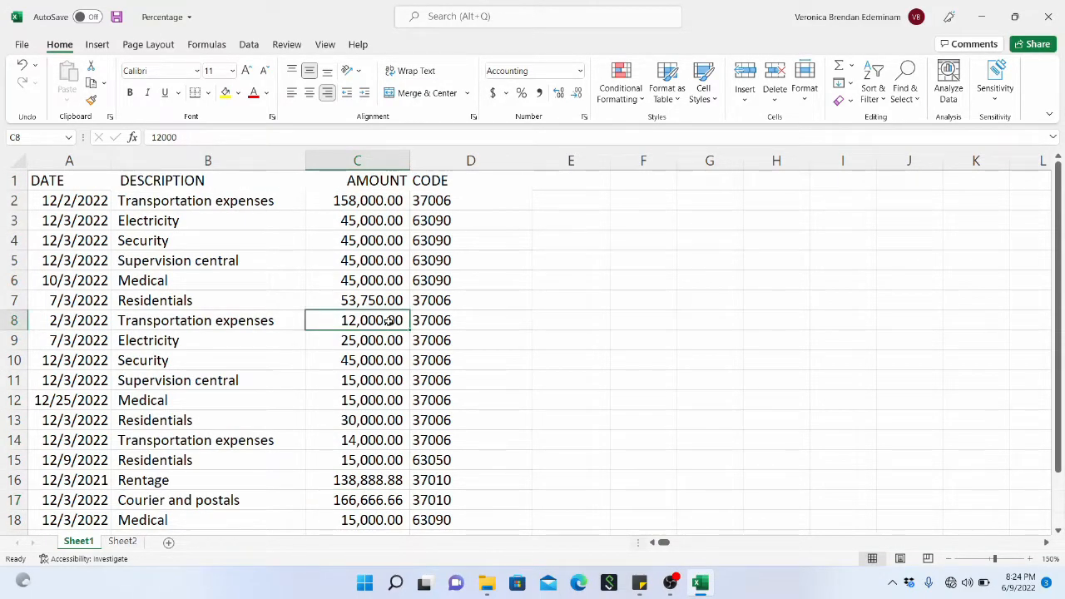
click(571, 304)
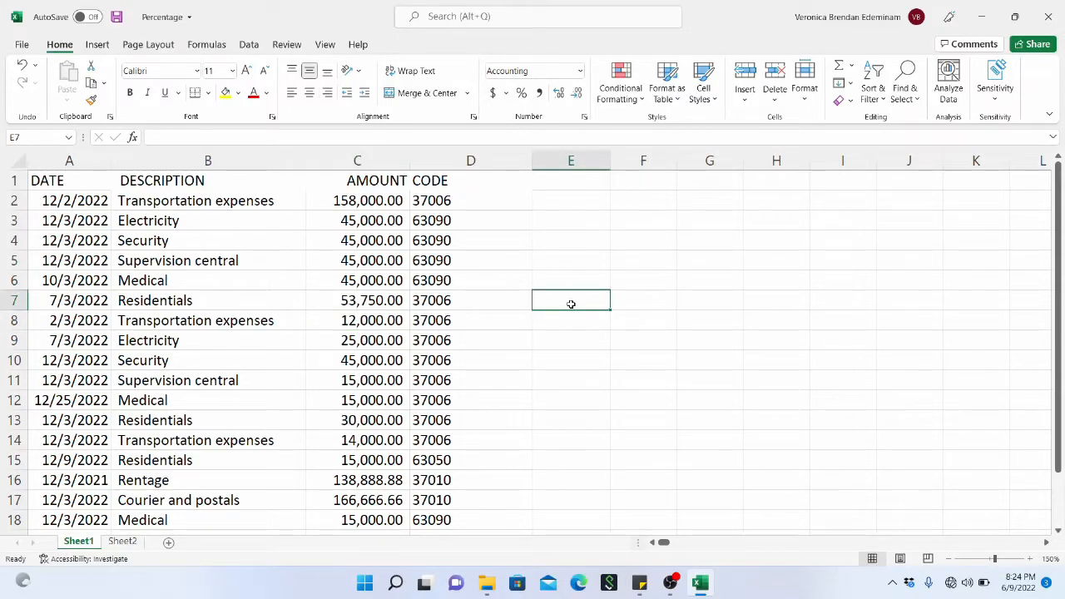
text(=min)
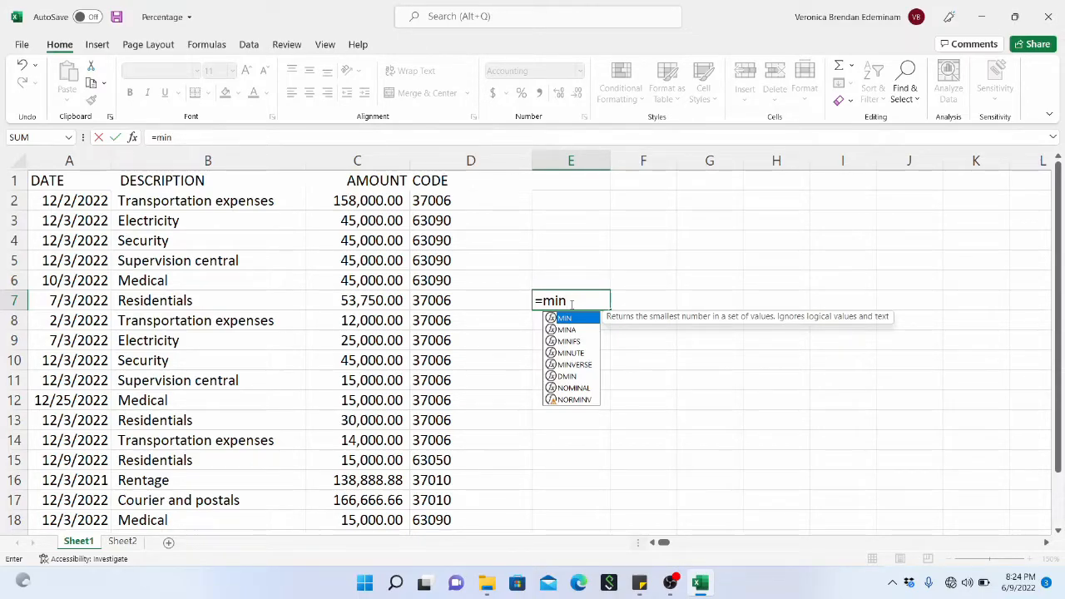
key(BackSpace)
key(BackSpace)
key(BackSpace)
key(BackSpace)
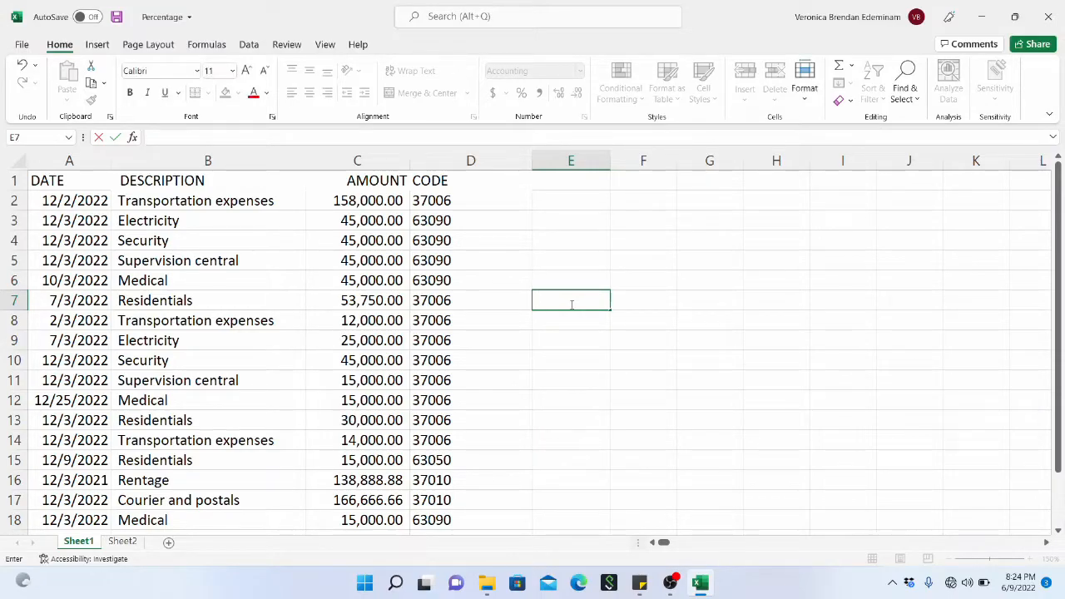
Step: Enter the formula =MIN(C2:C18) in cell E7 to find the smallest amount
text(=)
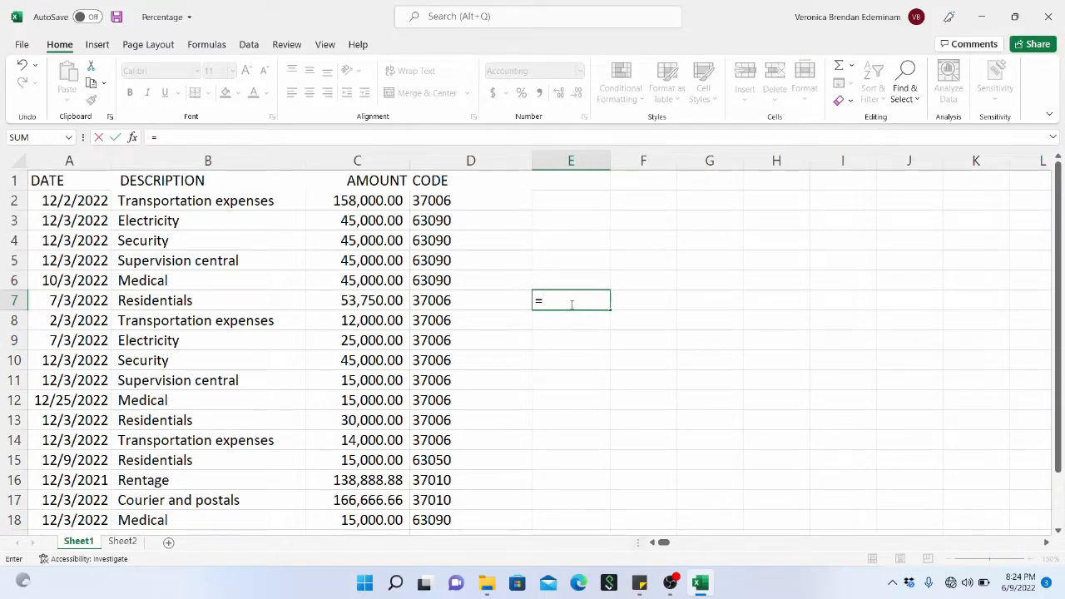
text(min()
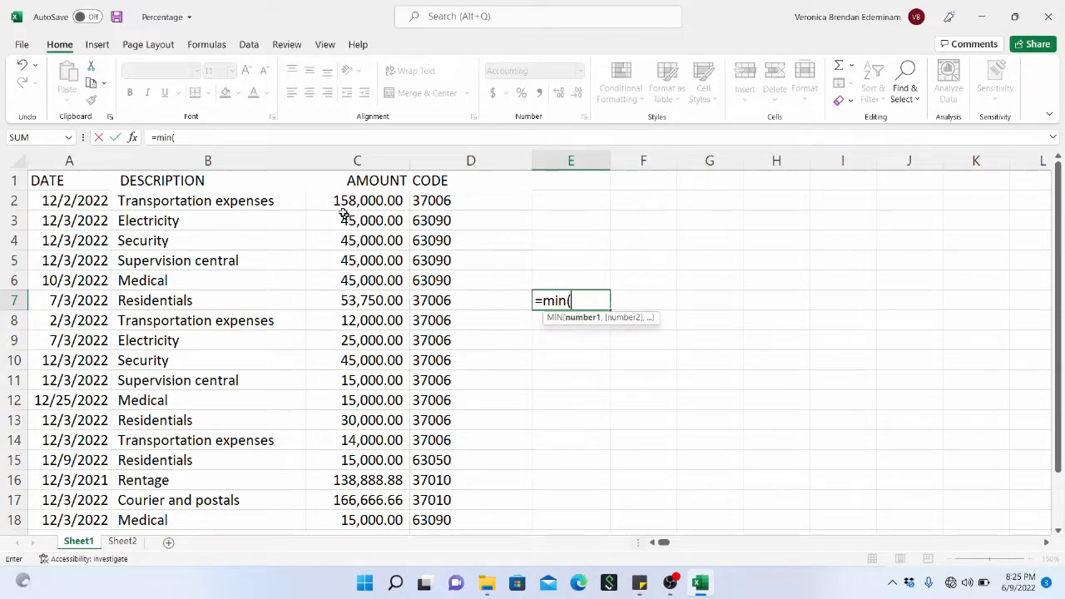
drag(373, 200, 378, 523)
drag(380, 481, 381, 520)
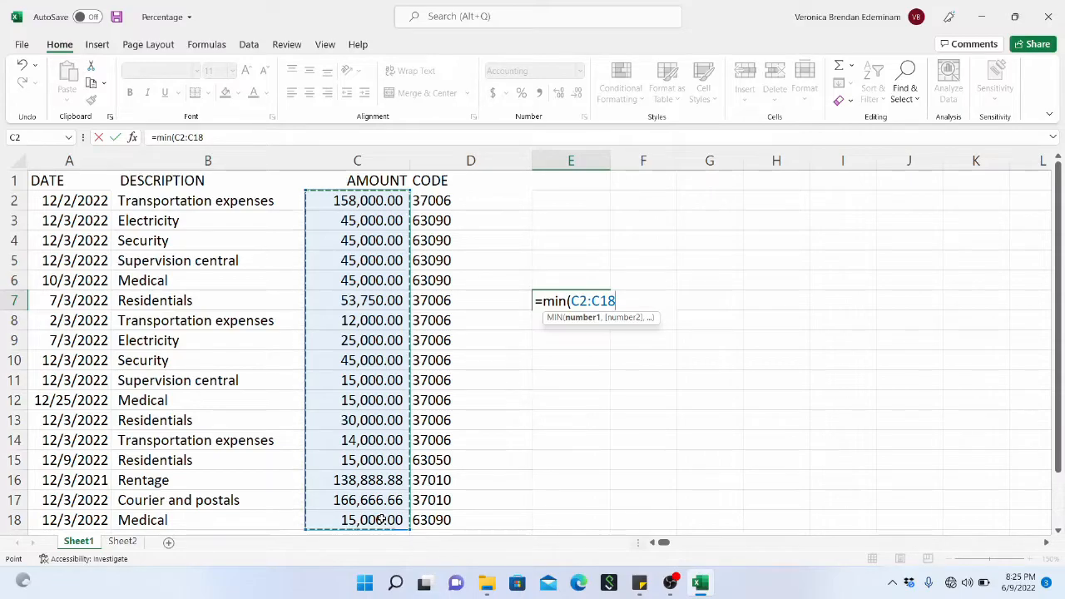
text())
key(Return)
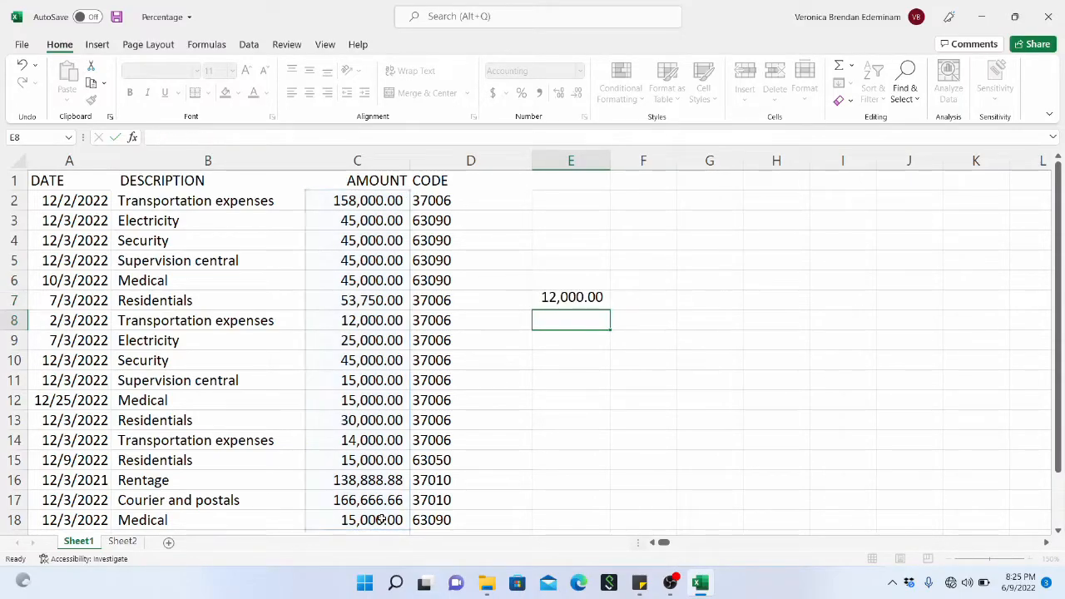
Step: Replace the formula in cell E7 with =MAX(C2:C18) to find the largest amount
click(583, 301)
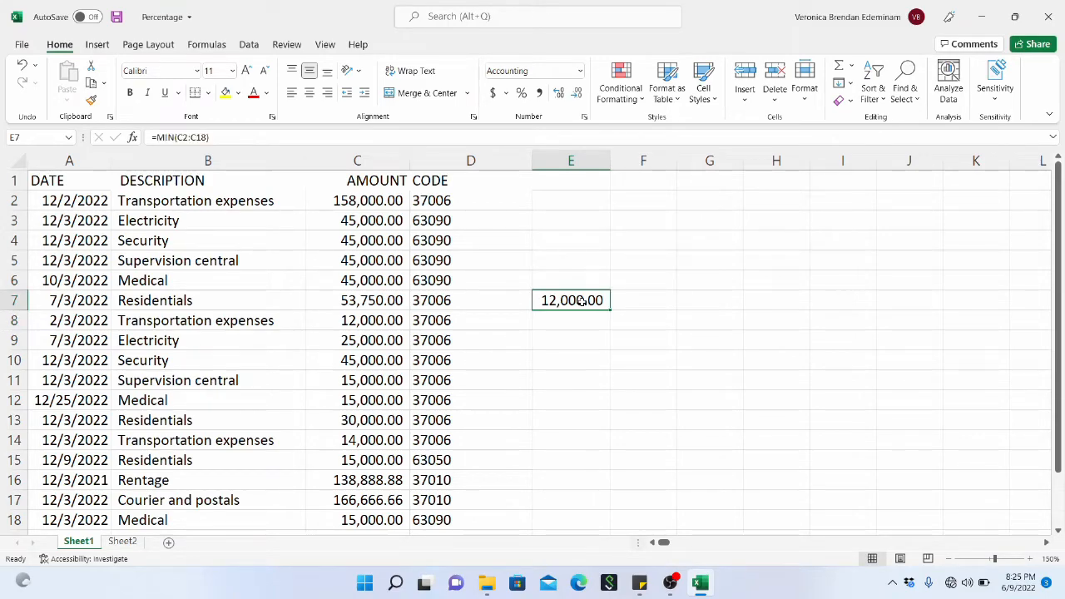
text(=m)
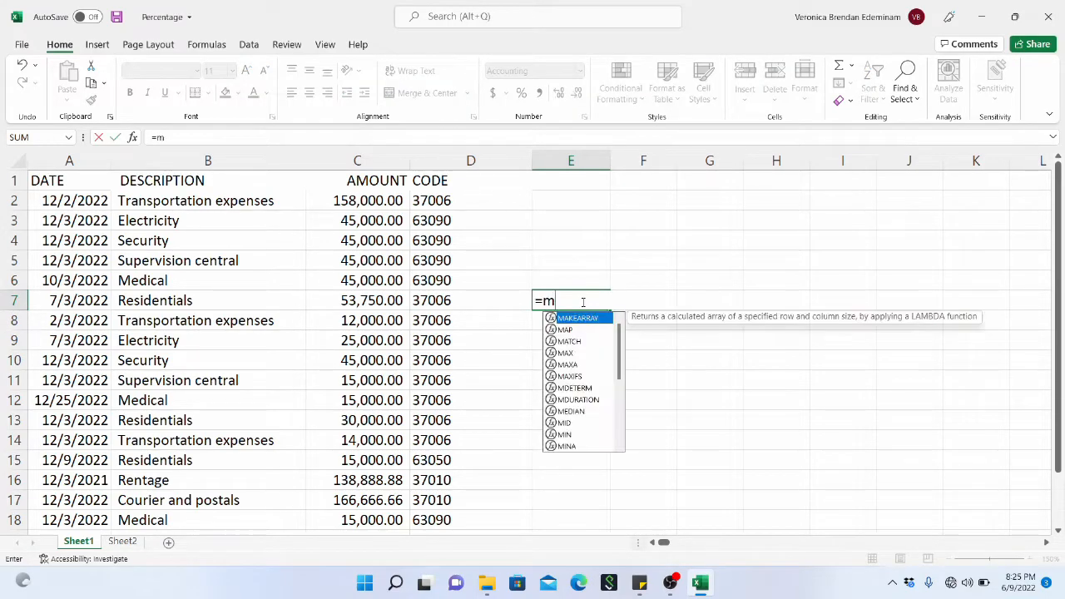
key(BackSpace)
key(BackSpace)
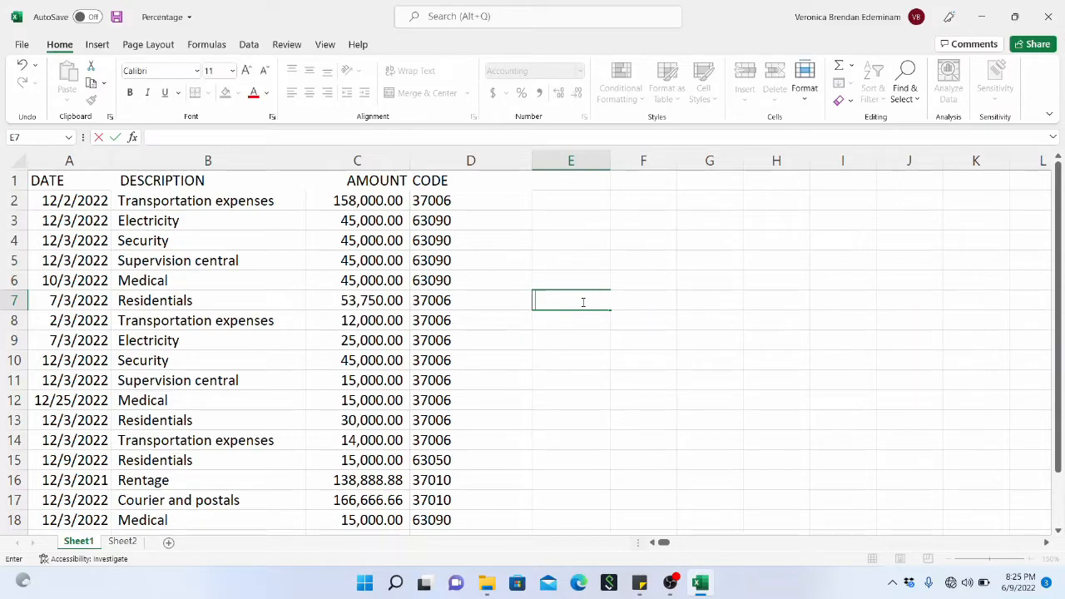
text(=)
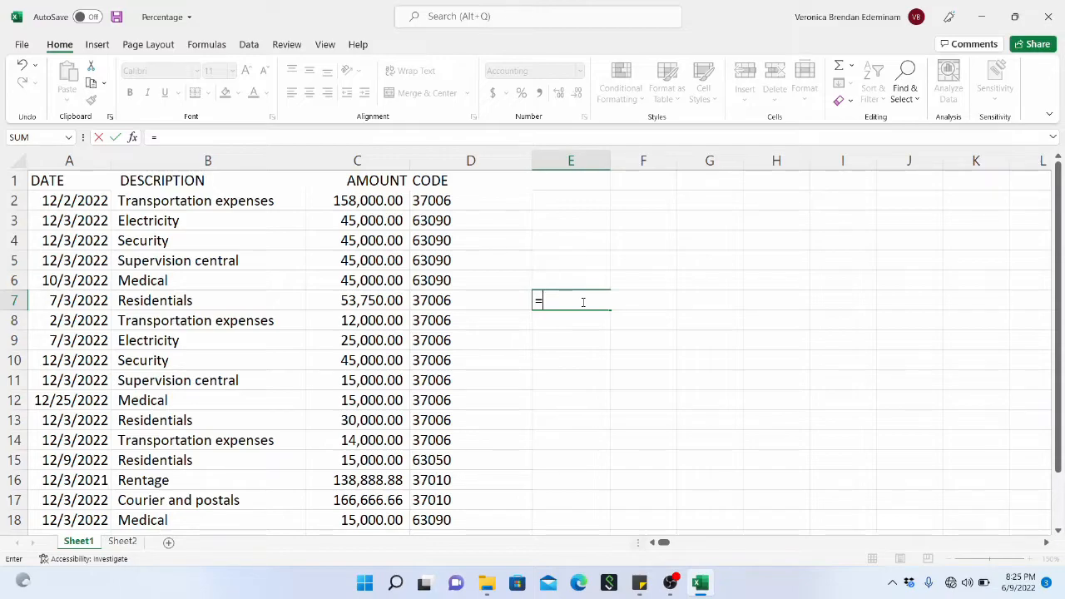
text(max)
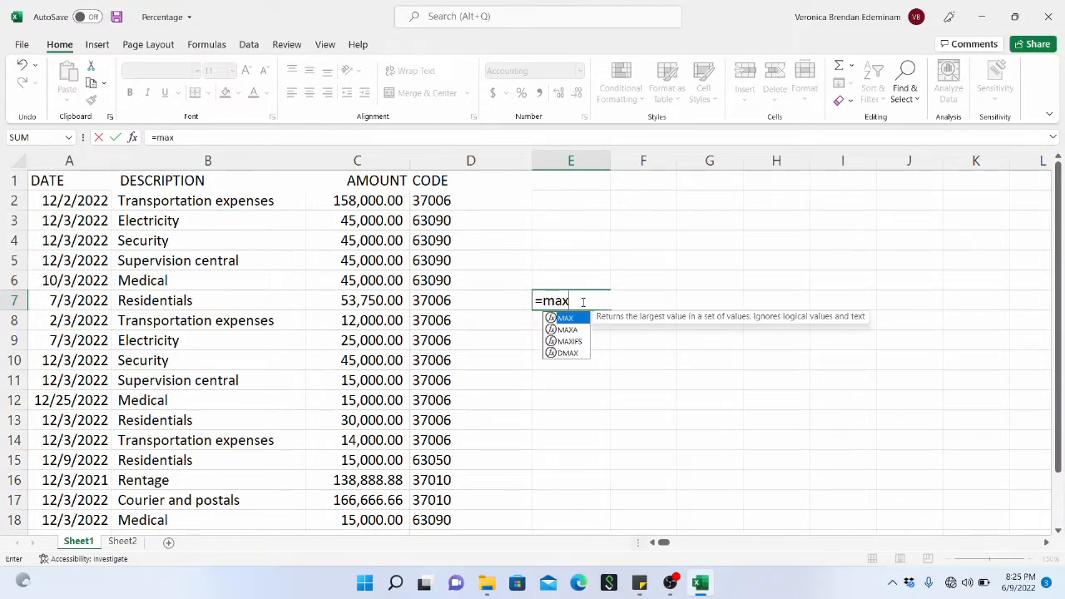
text(()
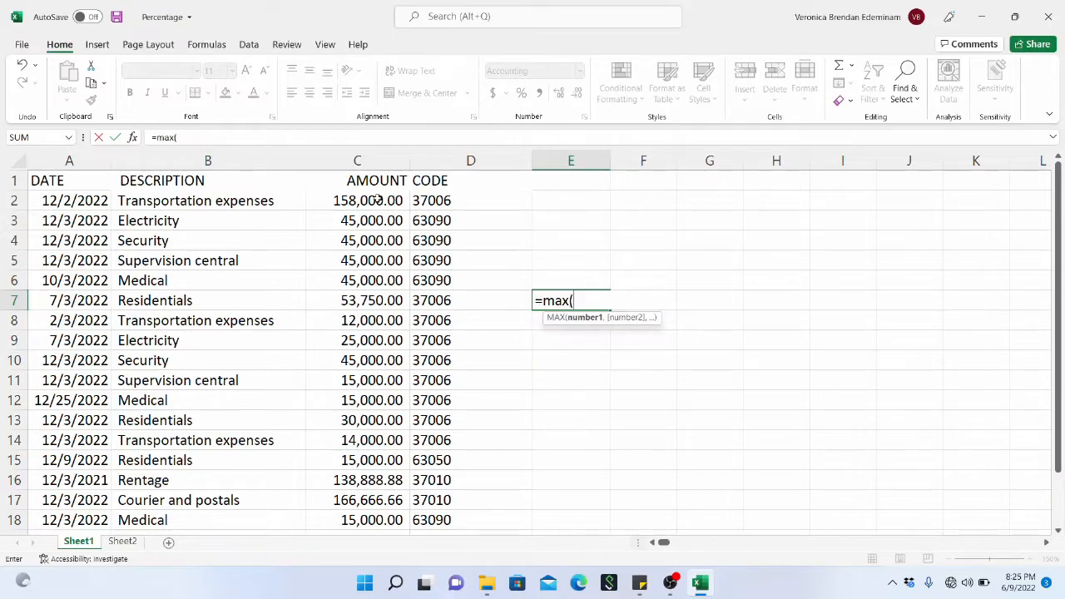
drag(377, 199, 400, 512)
text())
key(Return)
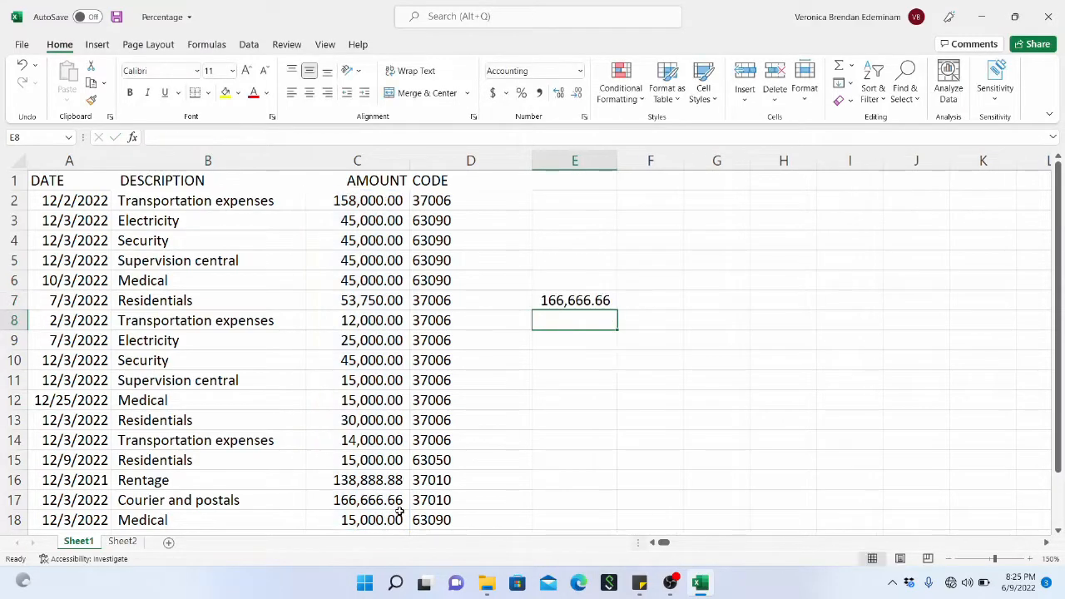
Step: Enter the formula =MIN(C2:C18) in cell E6 to find the smallest amount
click(588, 301)
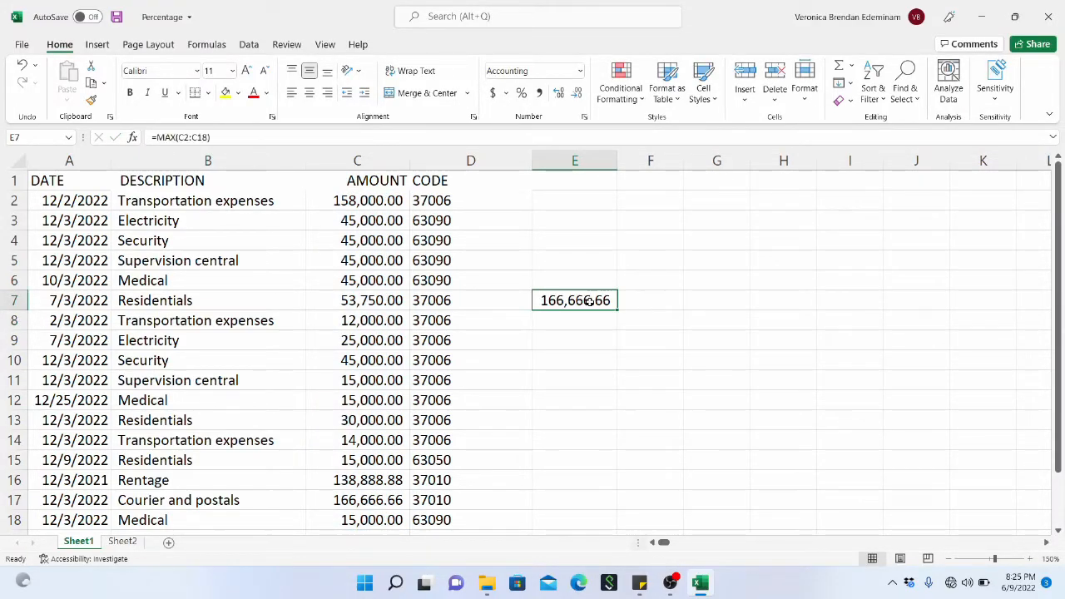
click(593, 277)
text(=-mi)
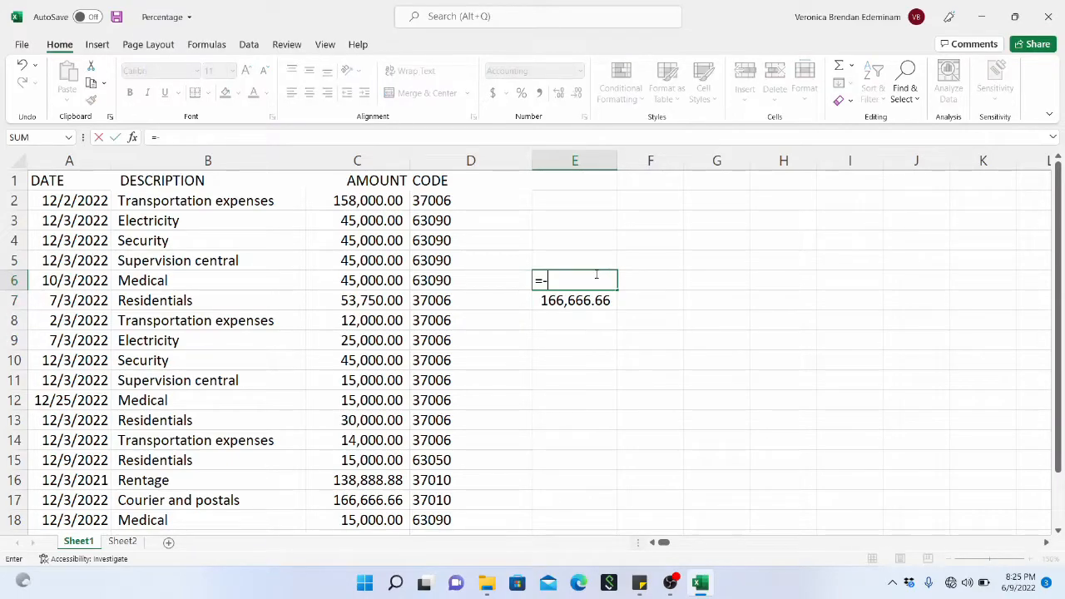
key(BackSpace)
key(BackSpace)
key(BackSpace)
text(m)
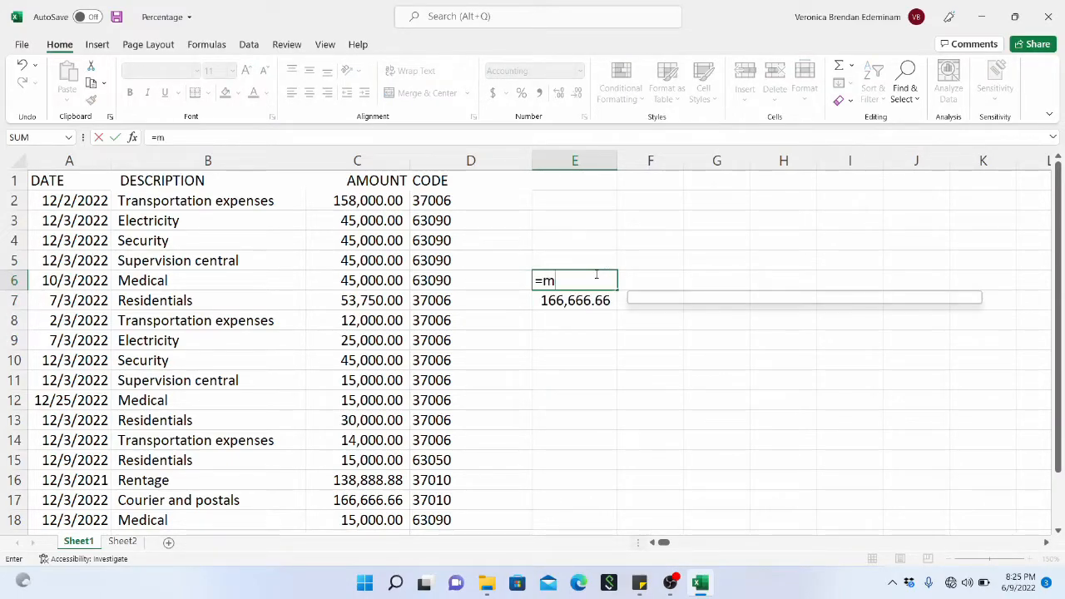
text(in()
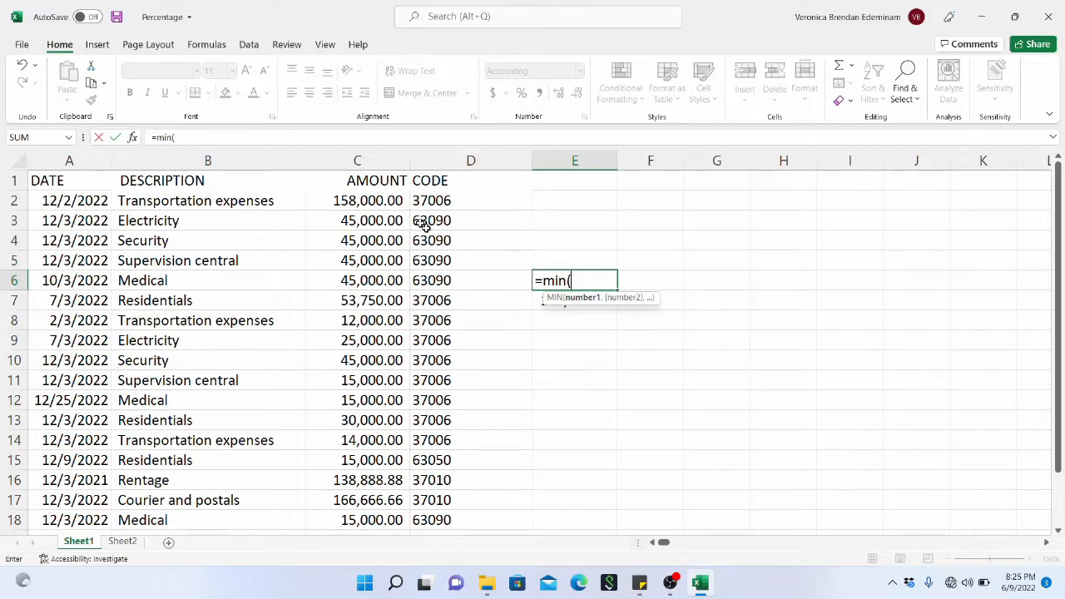
drag(388, 202, 398, 514)
text())
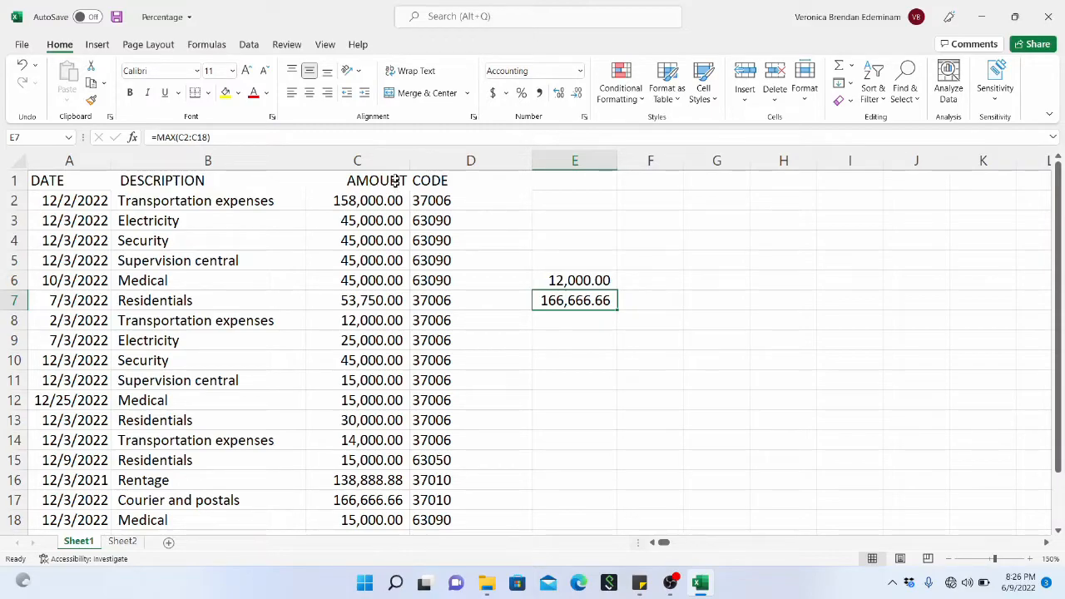
Step: Add a 3-Color Scale rule to the whole AMOUNT column, and inspect the shading of the high and low amounts
drag(372, 201, 355, 480)
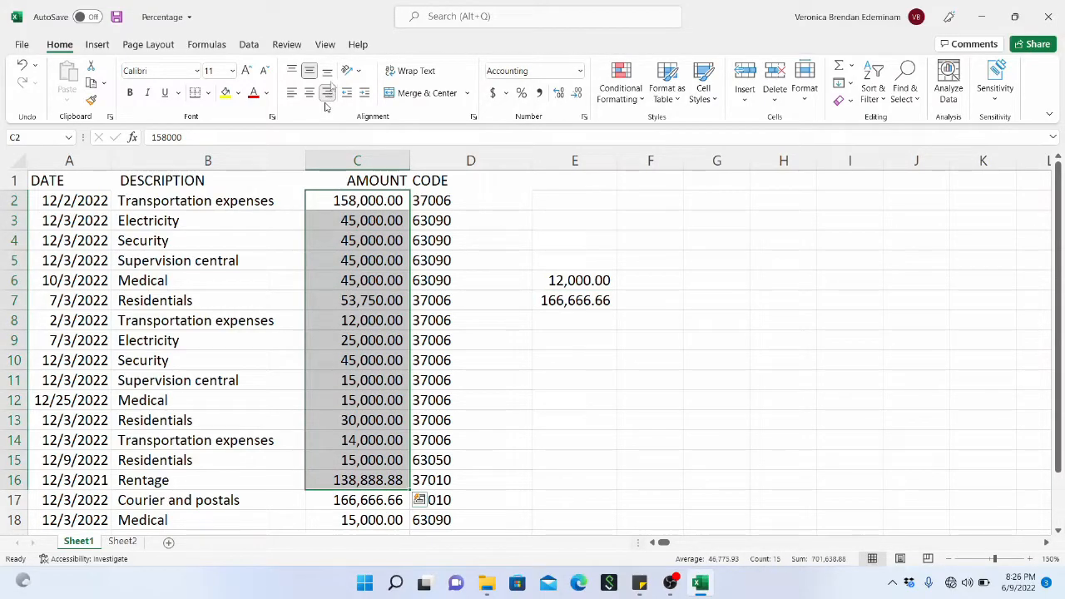
click(341, 160)
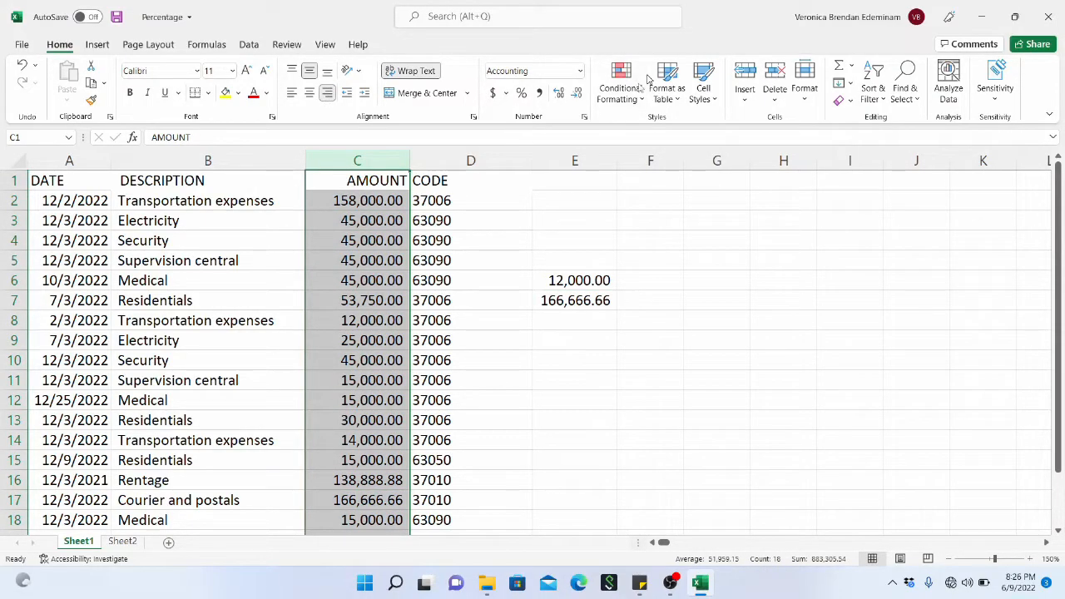
click(620, 87)
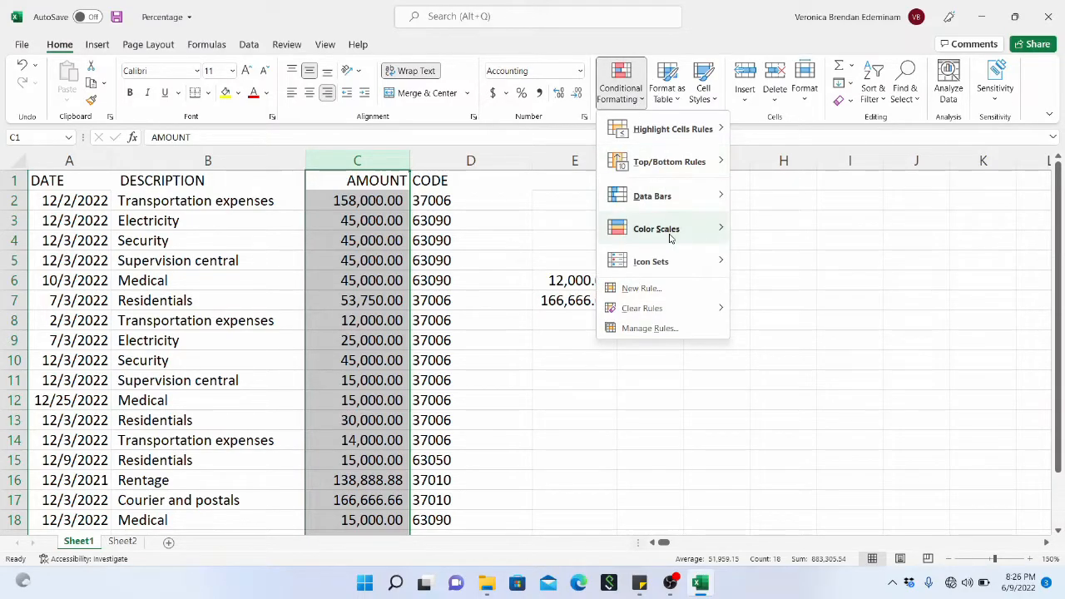
mouse_move(671, 235)
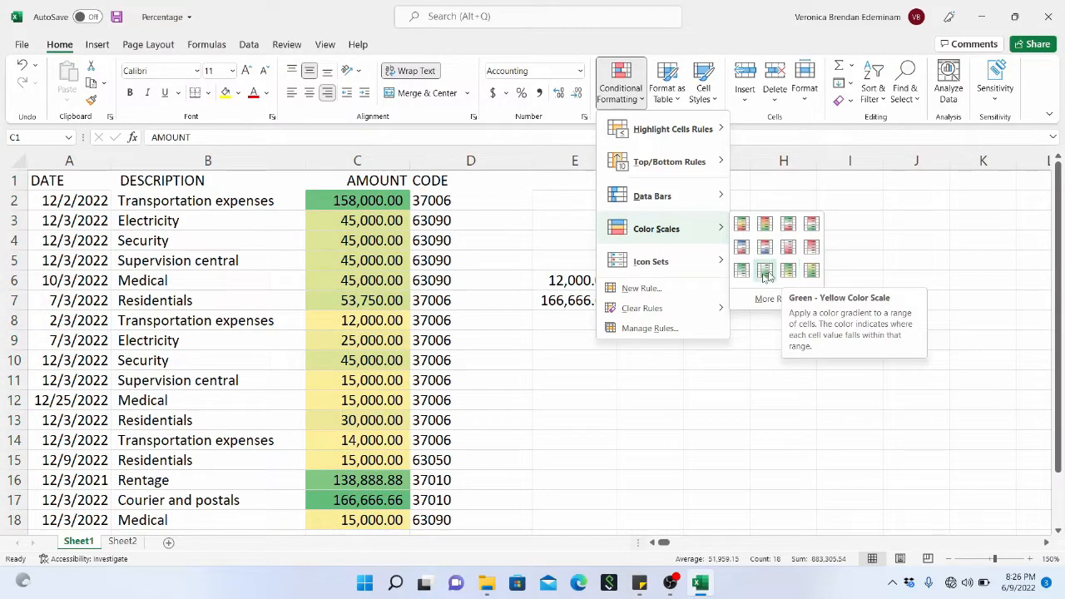
click(765, 299)
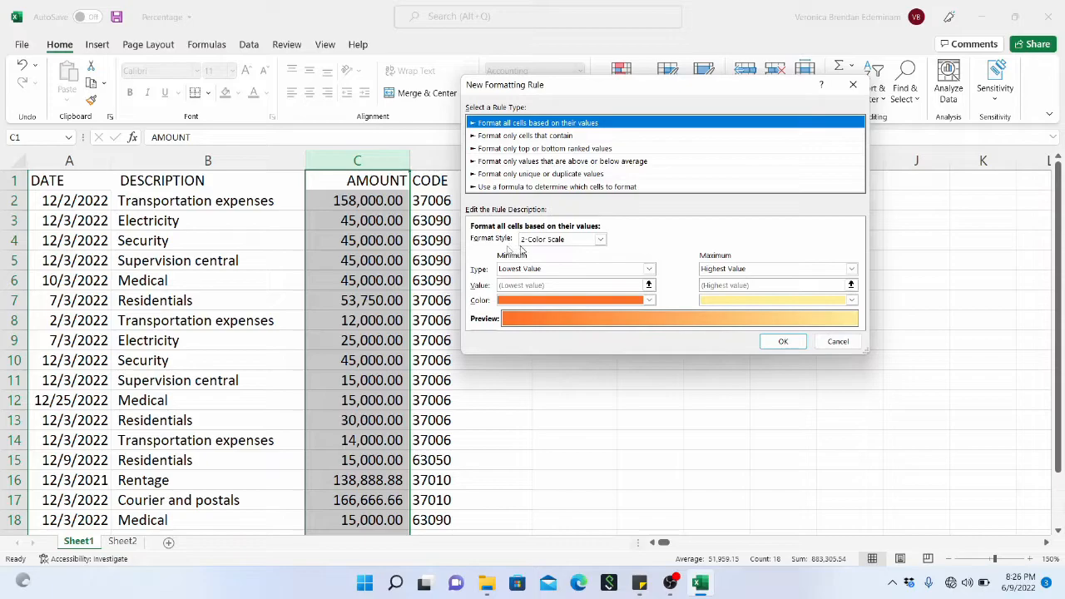
click(600, 240)
click(574, 260)
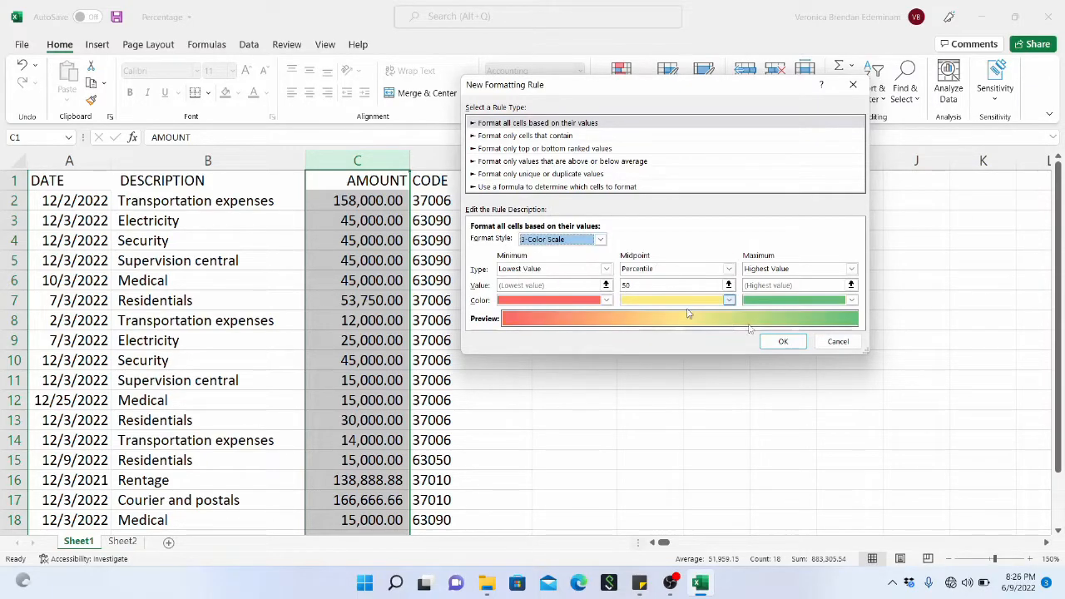
click(779, 342)
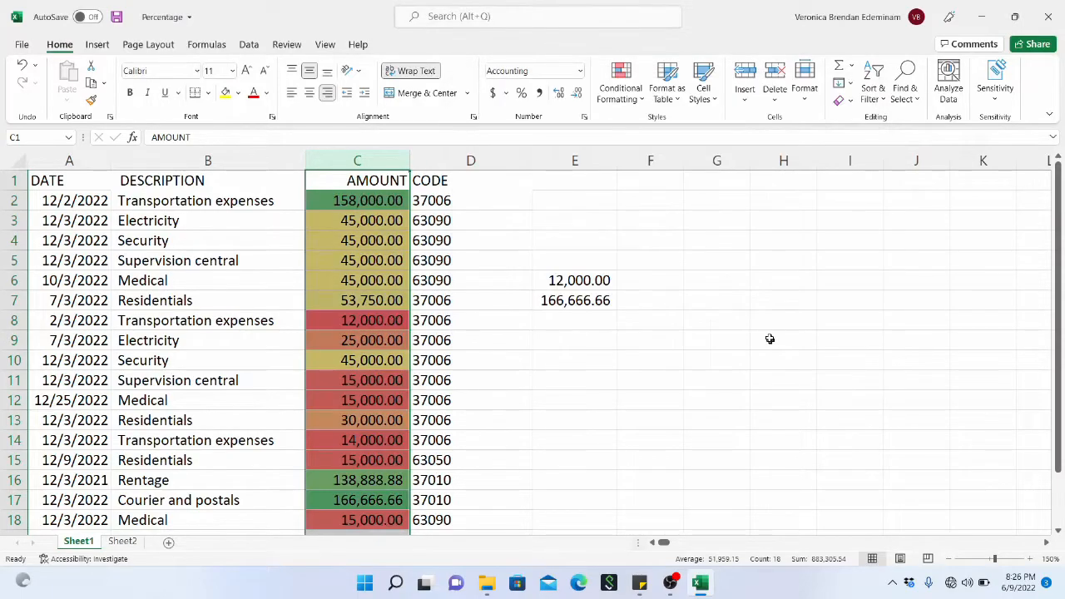
scroll(382, 293, down, 2)
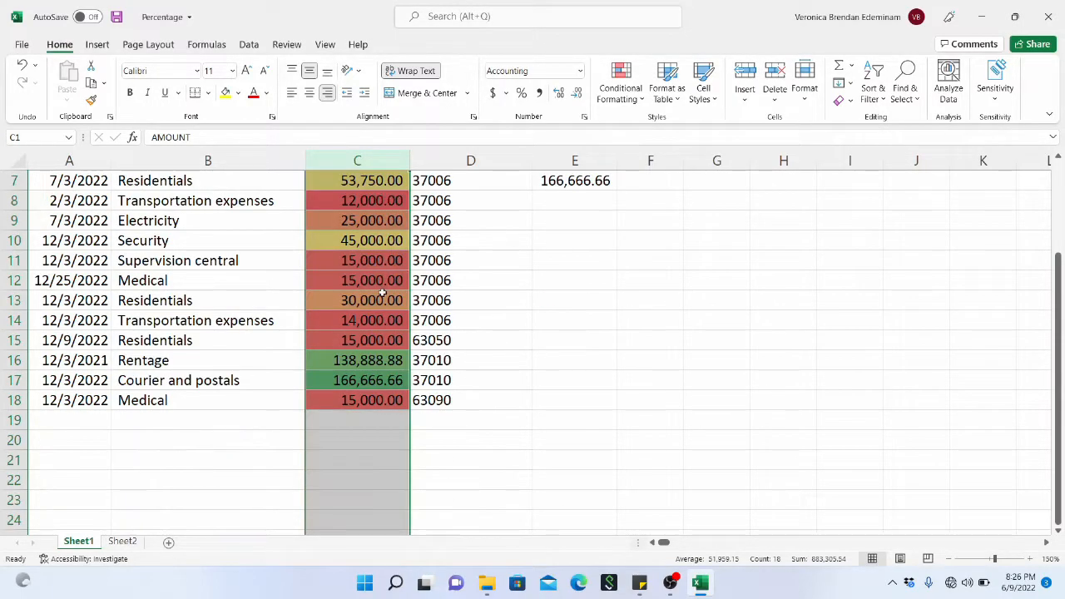
scroll(382, 293, up, 2)
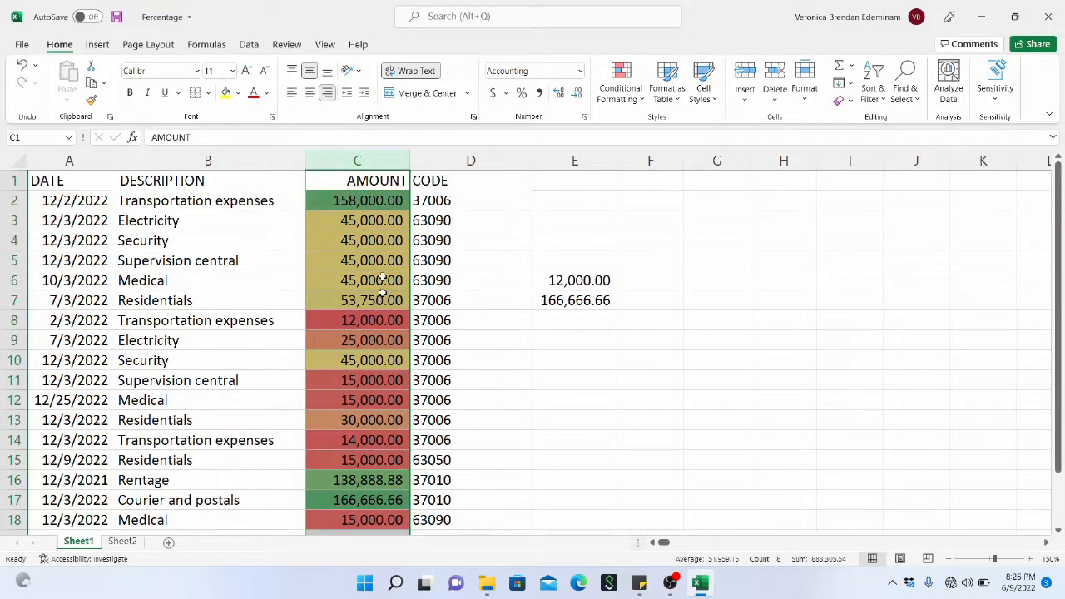
click(380, 237)
click(388, 204)
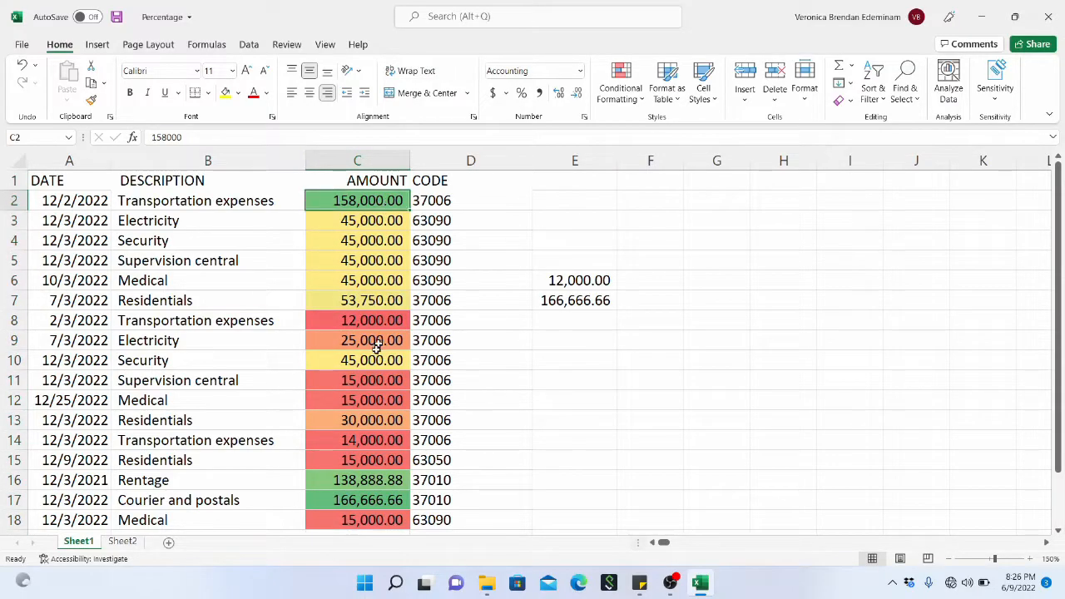
click(376, 380)
click(379, 401)
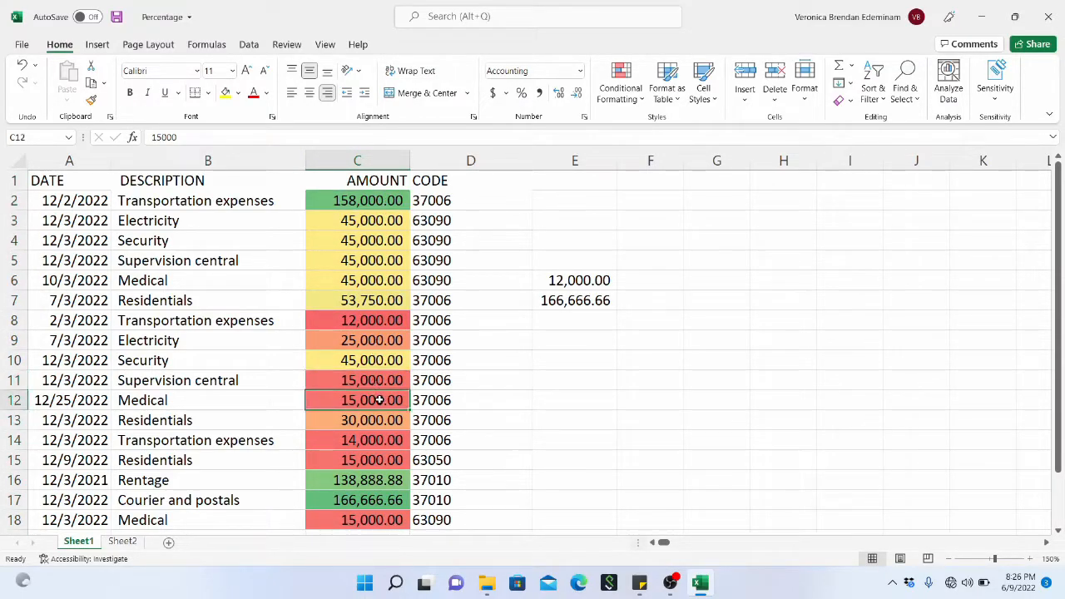
Step: Add an Icon Sets rule with the green, yellow and red circles to the AMOUNT column
click(376, 164)
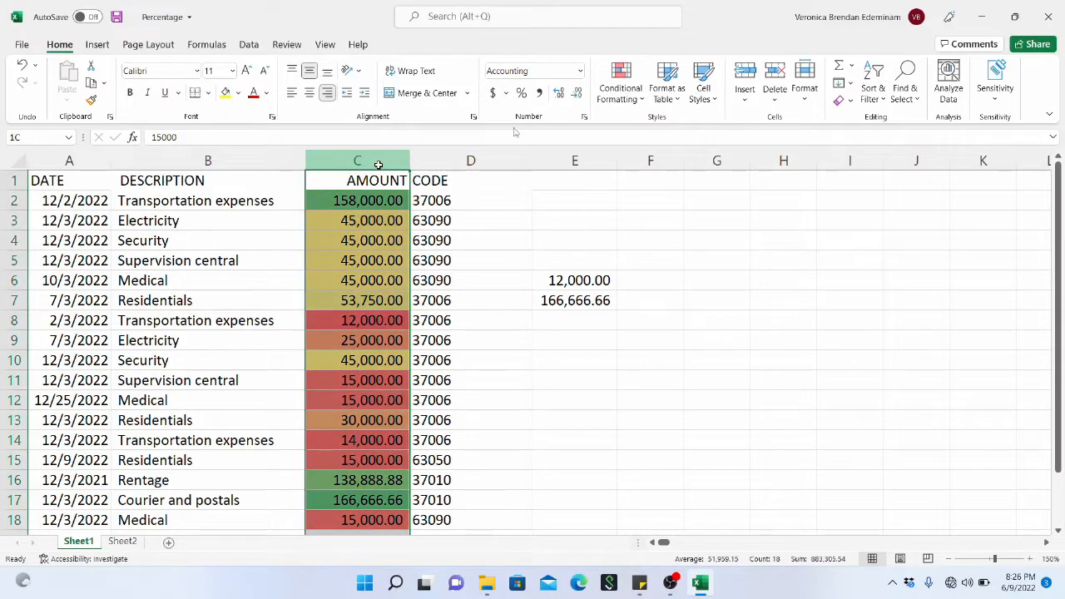
click(634, 100)
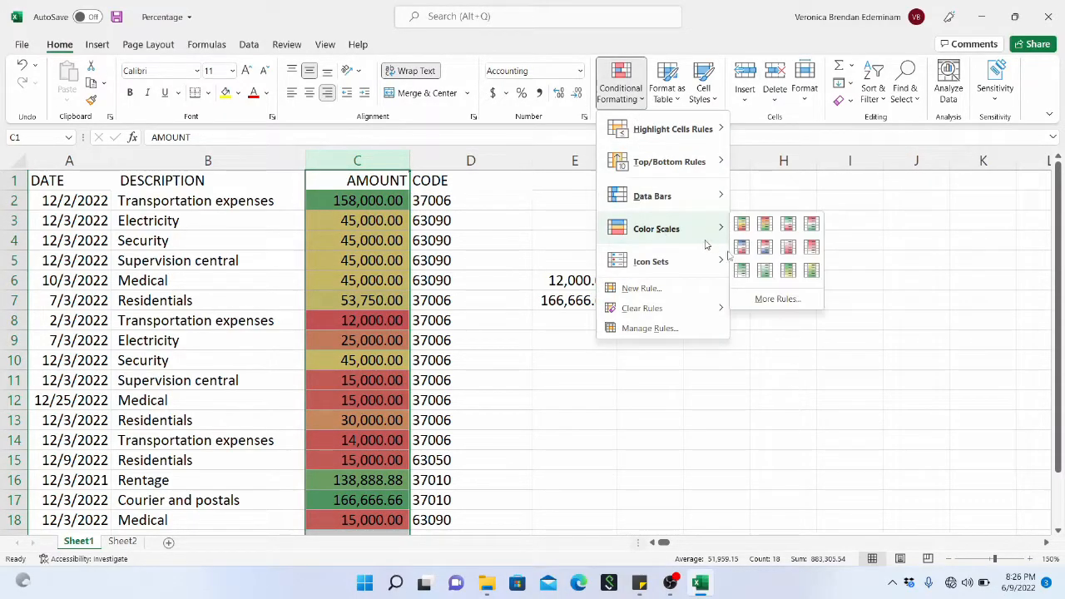
click(757, 298)
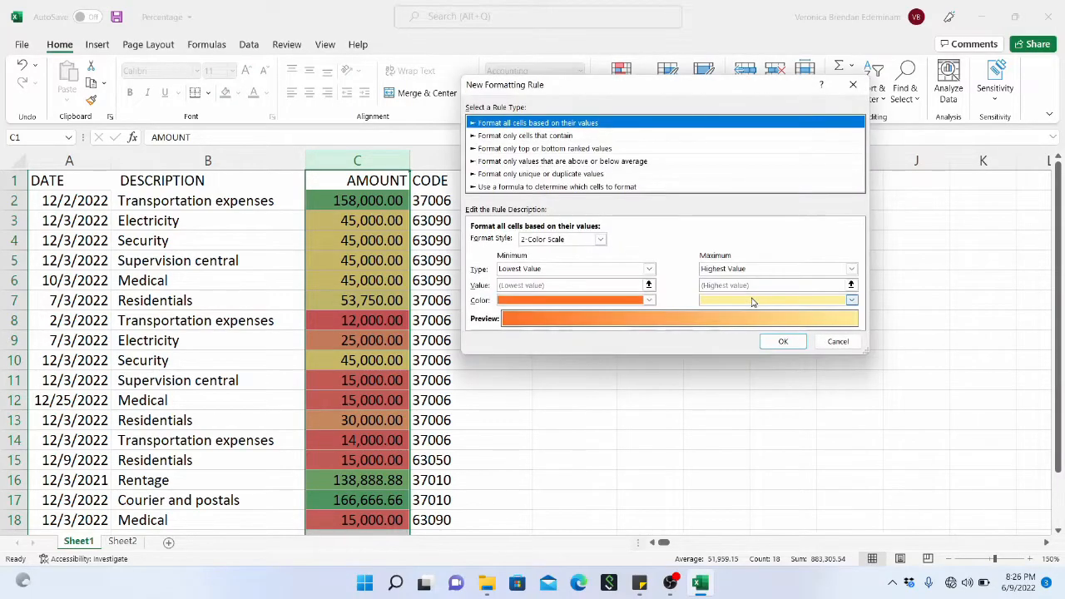
click(600, 240)
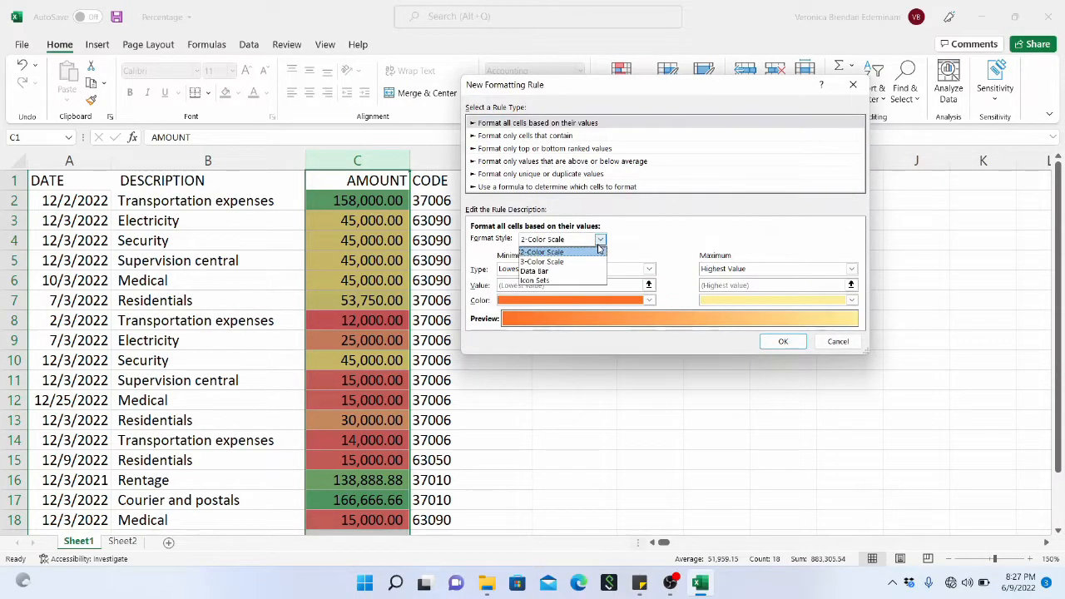
click(573, 281)
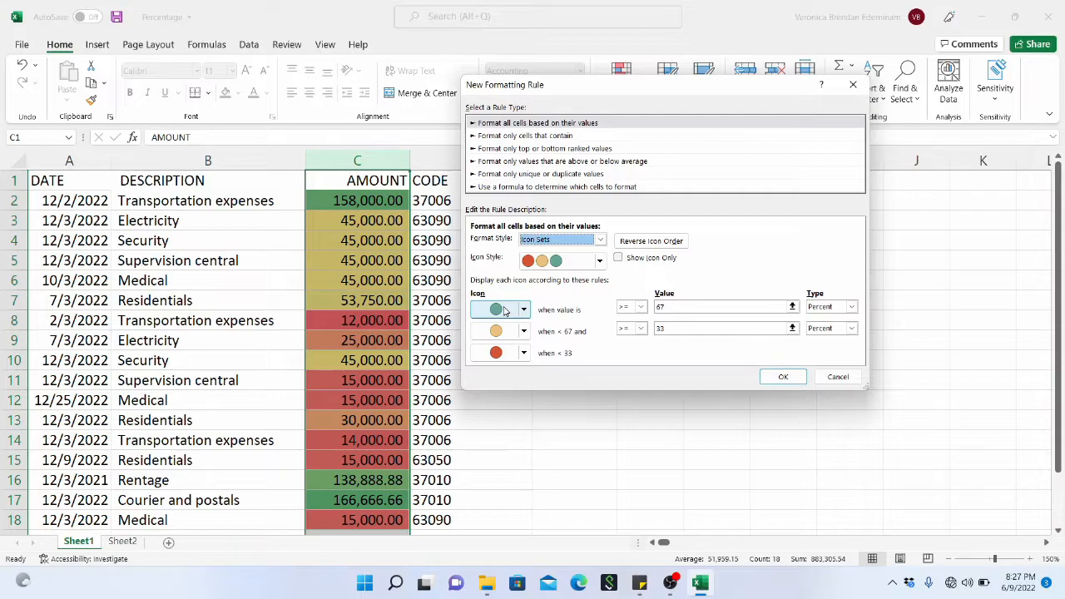
click(783, 379)
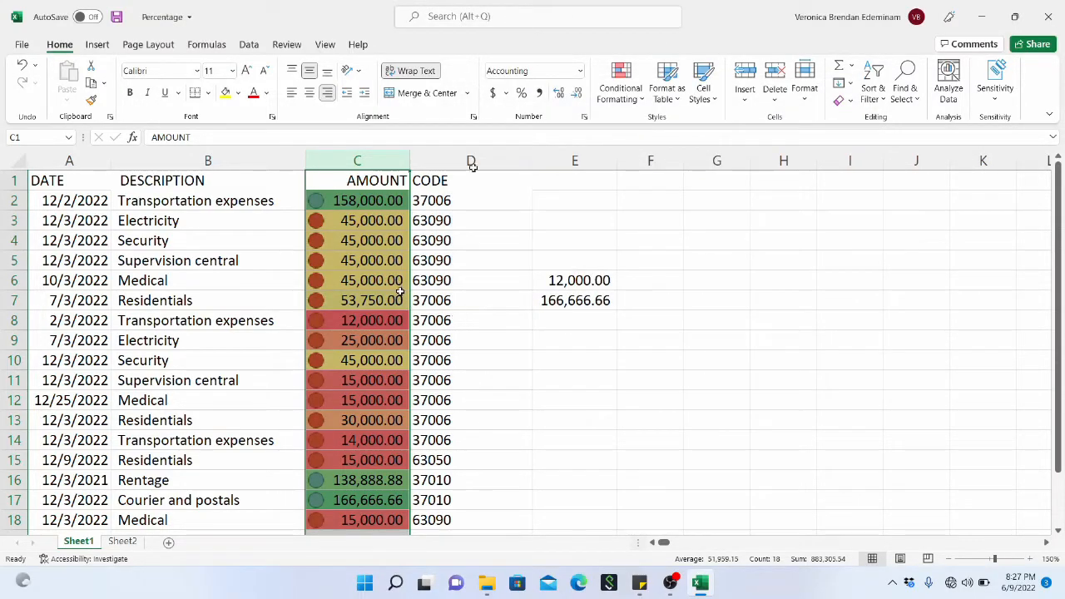
Step: Clear the color scale and icon set rules from the AMOUNT column
click(622, 98)
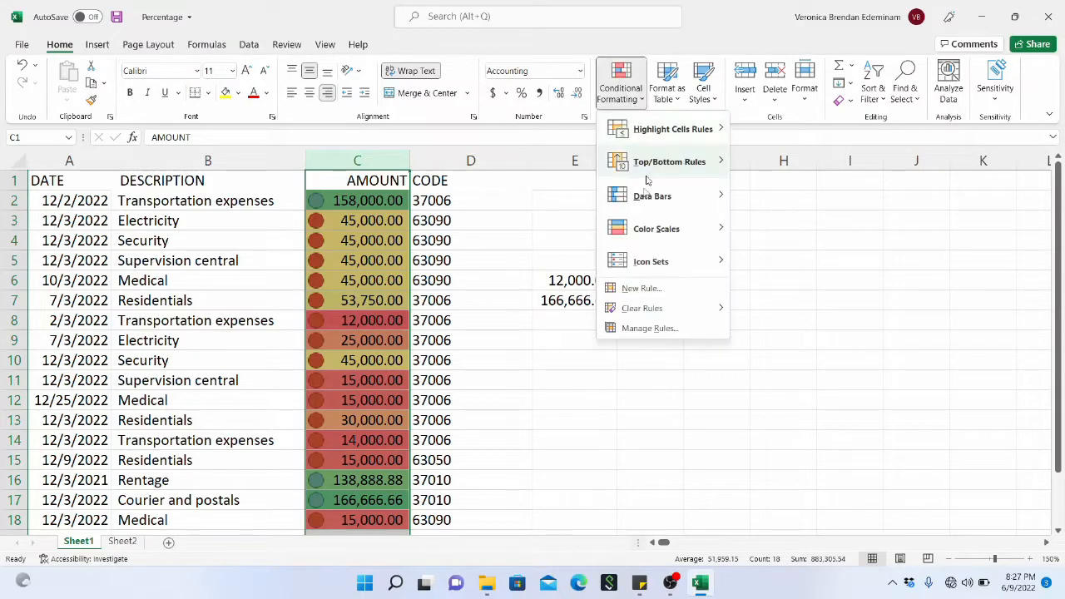
mouse_move(658, 309)
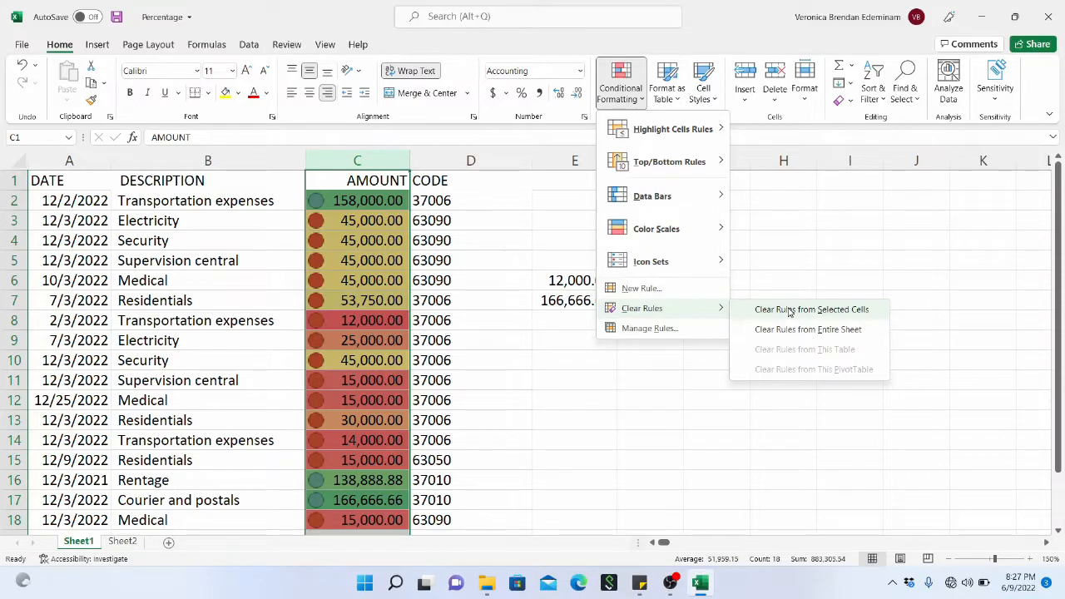
click(789, 311)
click(495, 304)
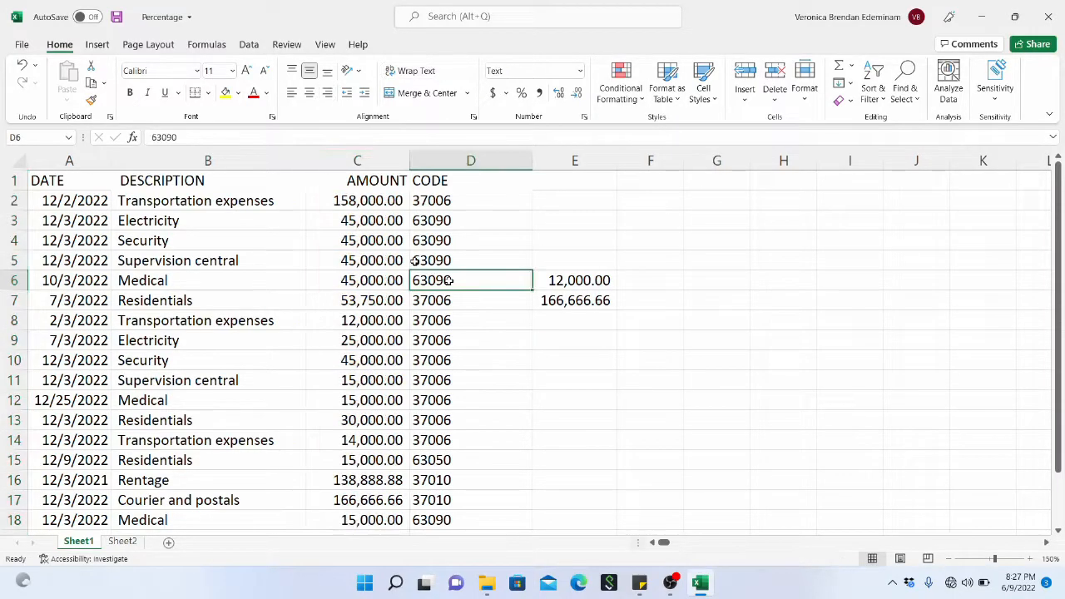
Step: Add an Icon Sets rule with the check mark, exclamation mark and cross to the AMOUNT column, and inspect the marked amounts
click(375, 155)
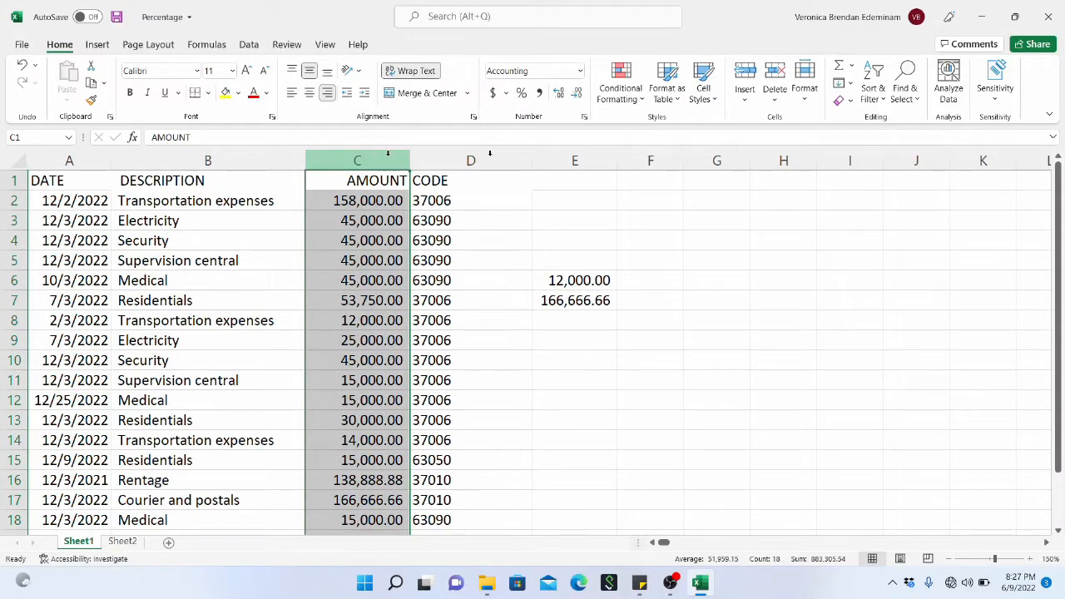
click(620, 98)
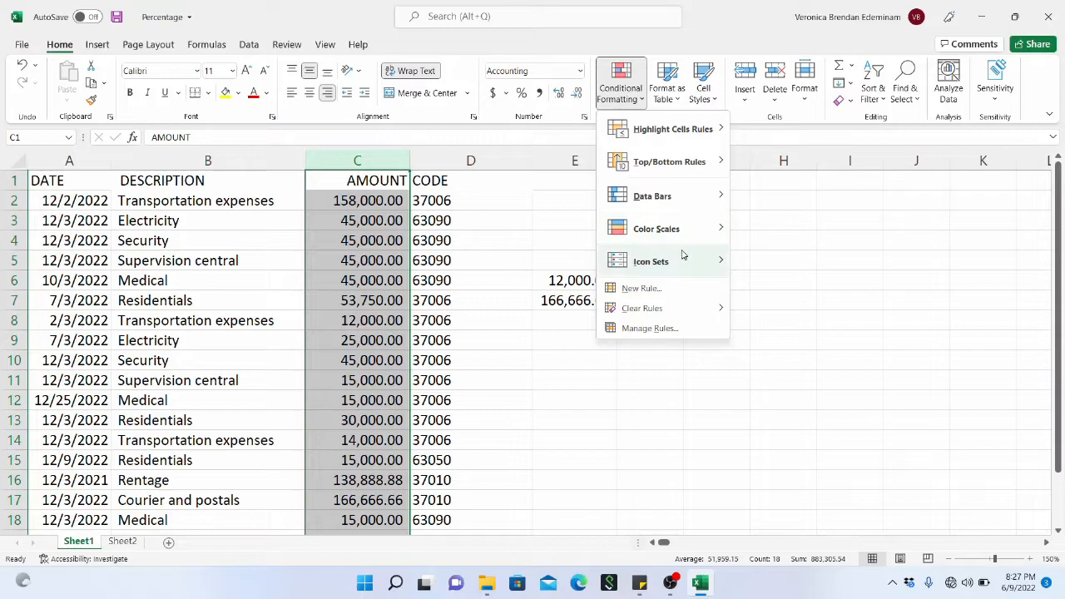
mouse_move(682, 257)
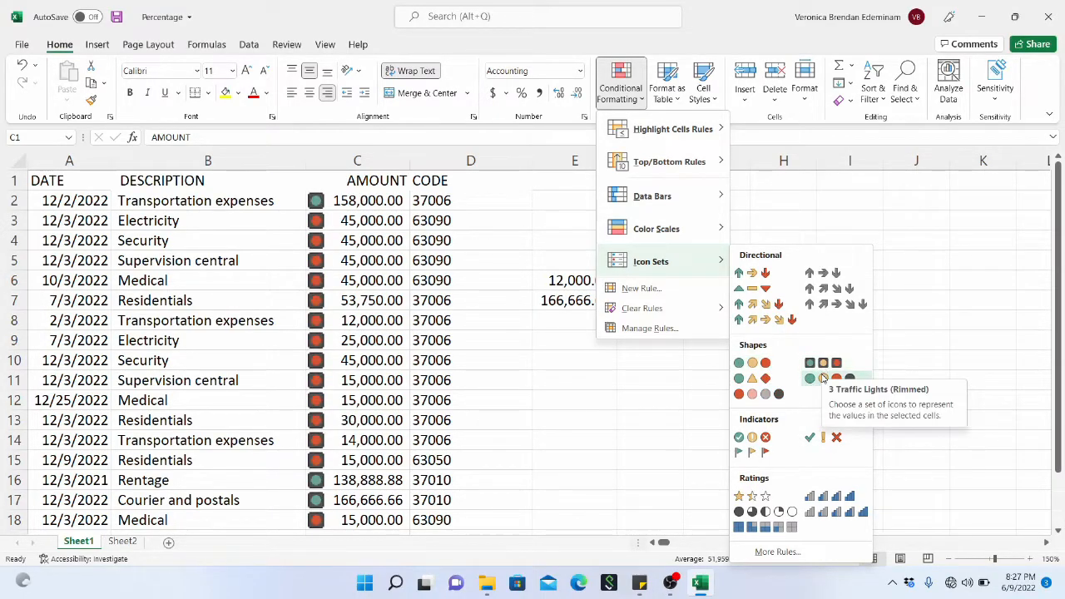
click(820, 445)
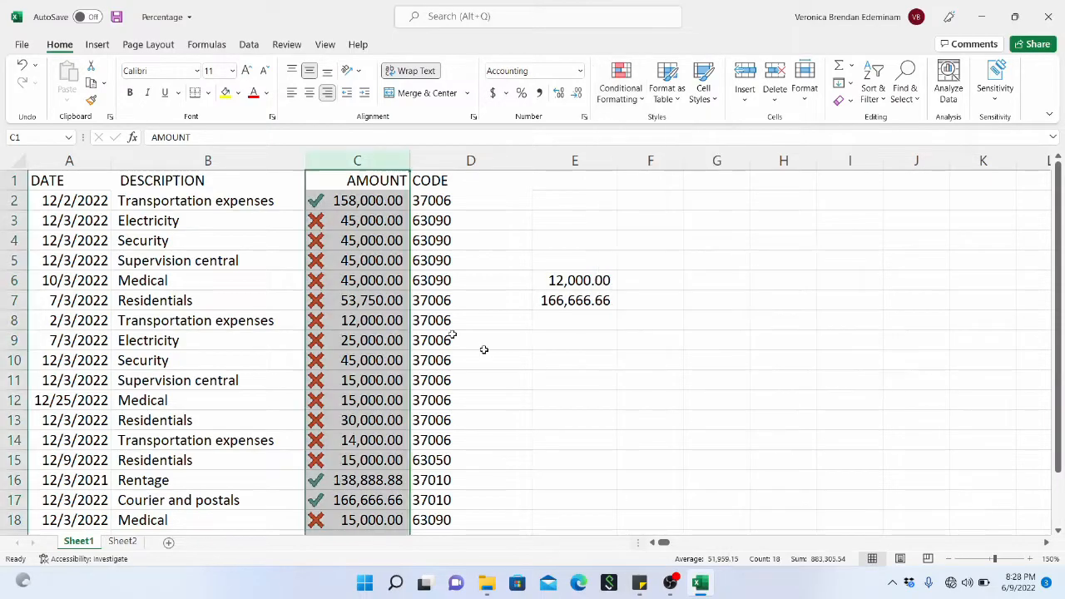
scroll(345, 260, down, 2)
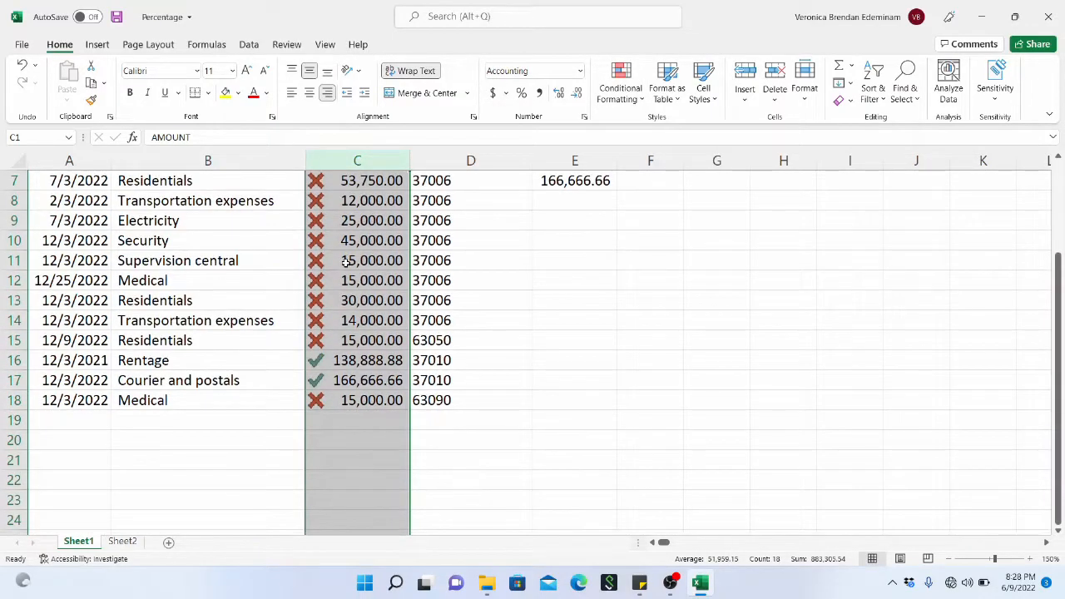
scroll(342, 266, up, 2)
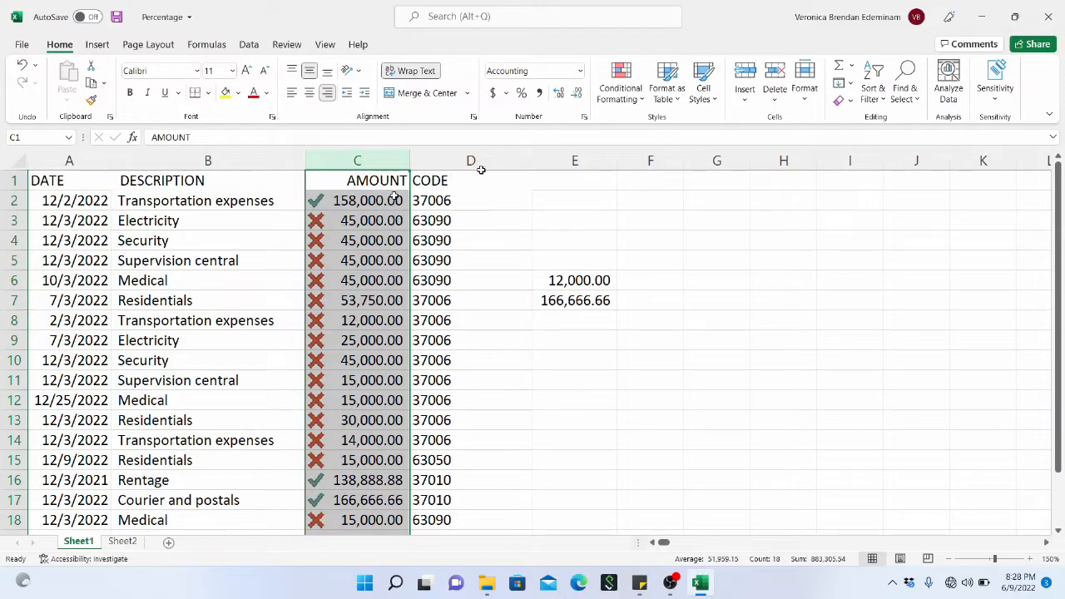
Step: Delete the minimum and maximum formulas from cells E6:E7
click(629, 99)
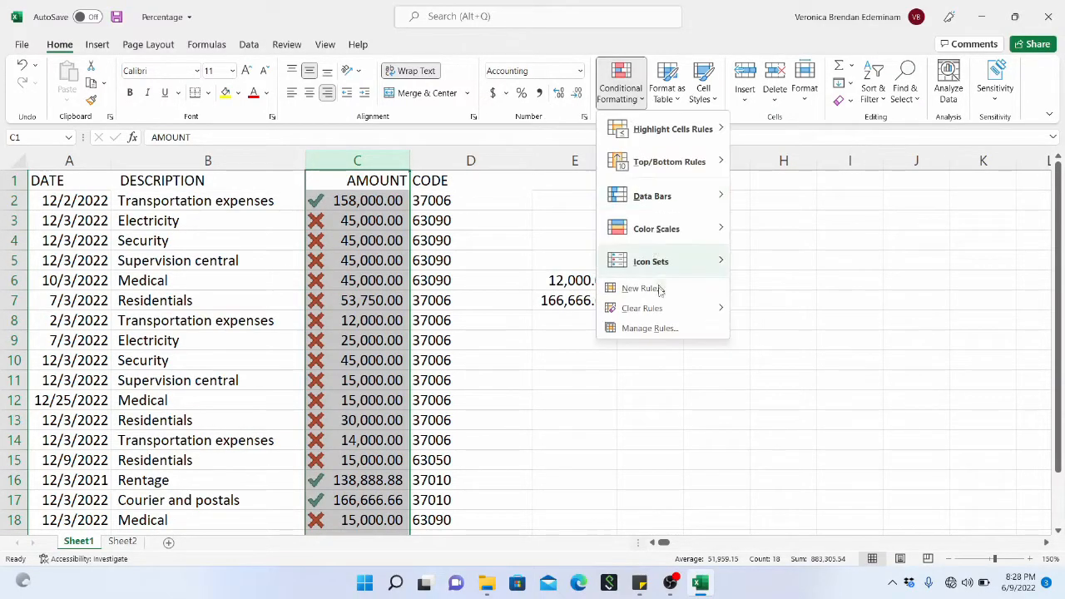
click(572, 291)
click(578, 281)
shift+click(581, 300)
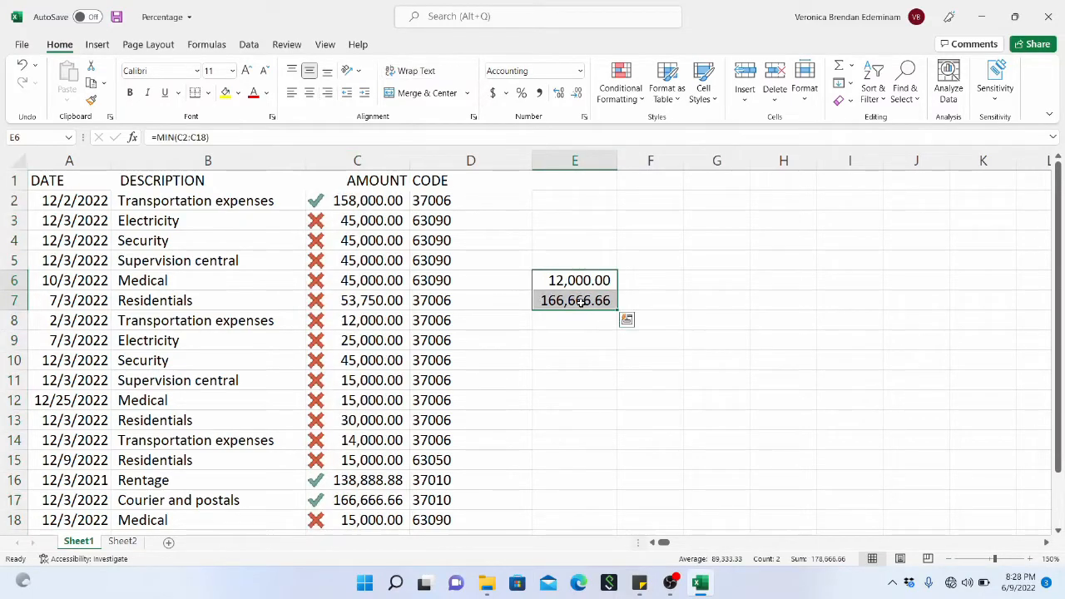
key(Delete)
Step: Examine the available icon sets and the rule types for a new formatting rule on the AMOUNT column, without creating a rule
click(341, 280)
click(386, 157)
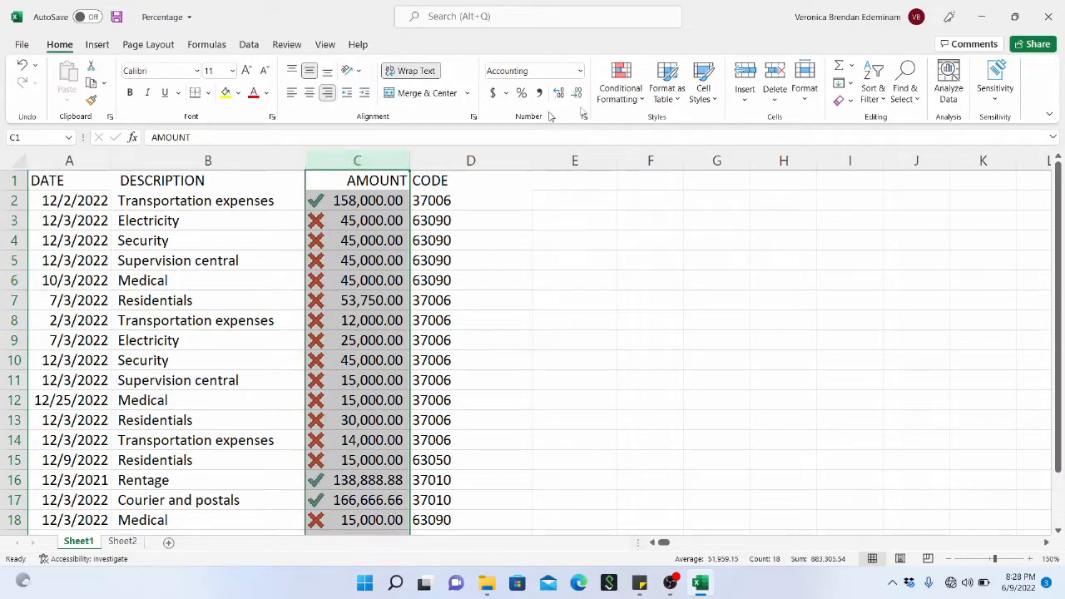
click(639, 98)
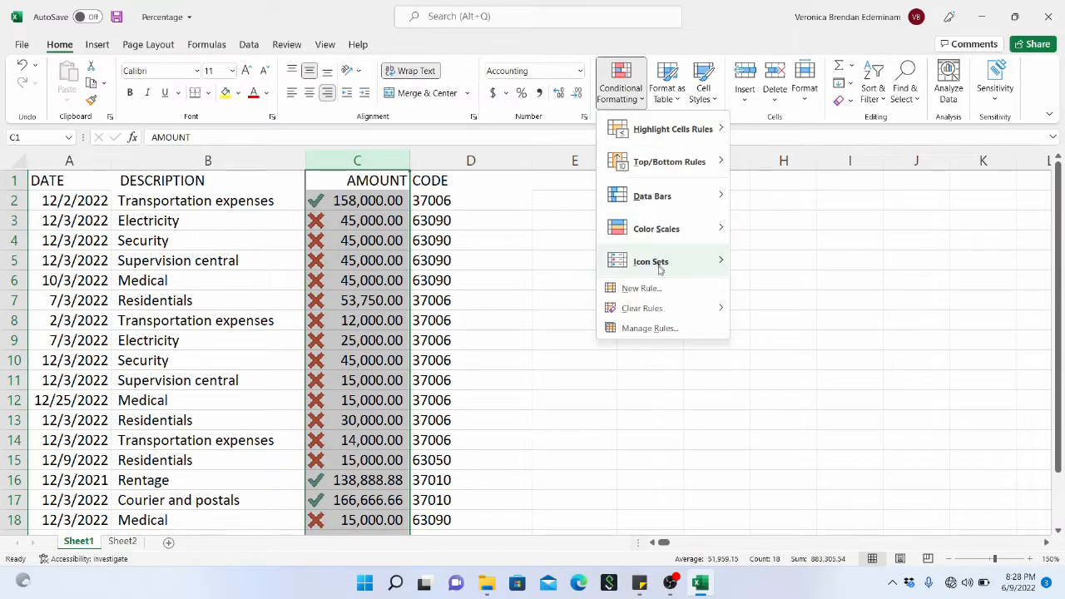
mouse_move(659, 268)
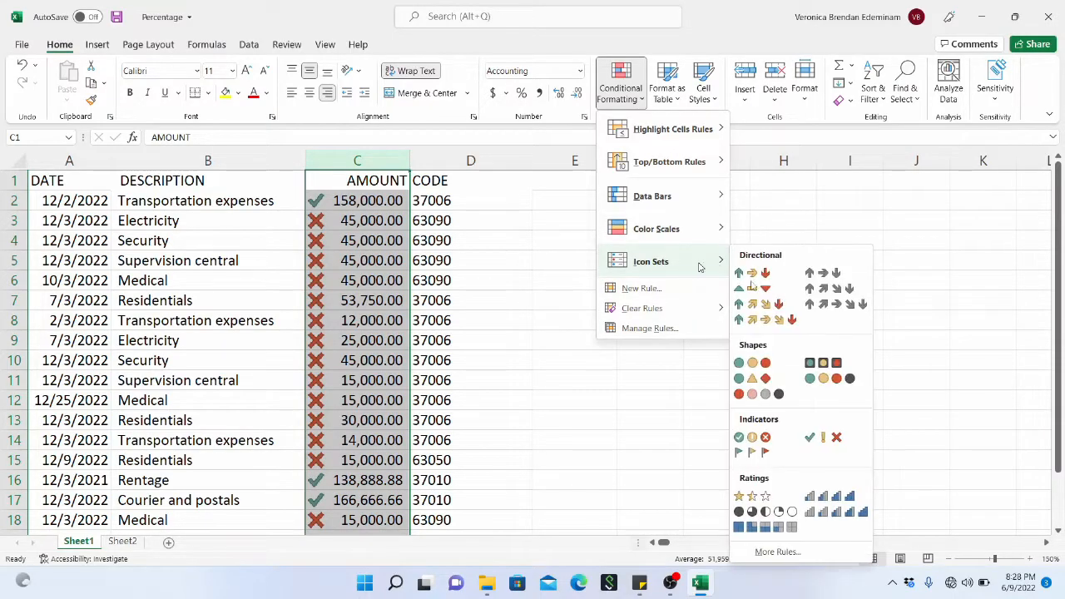
click(778, 551)
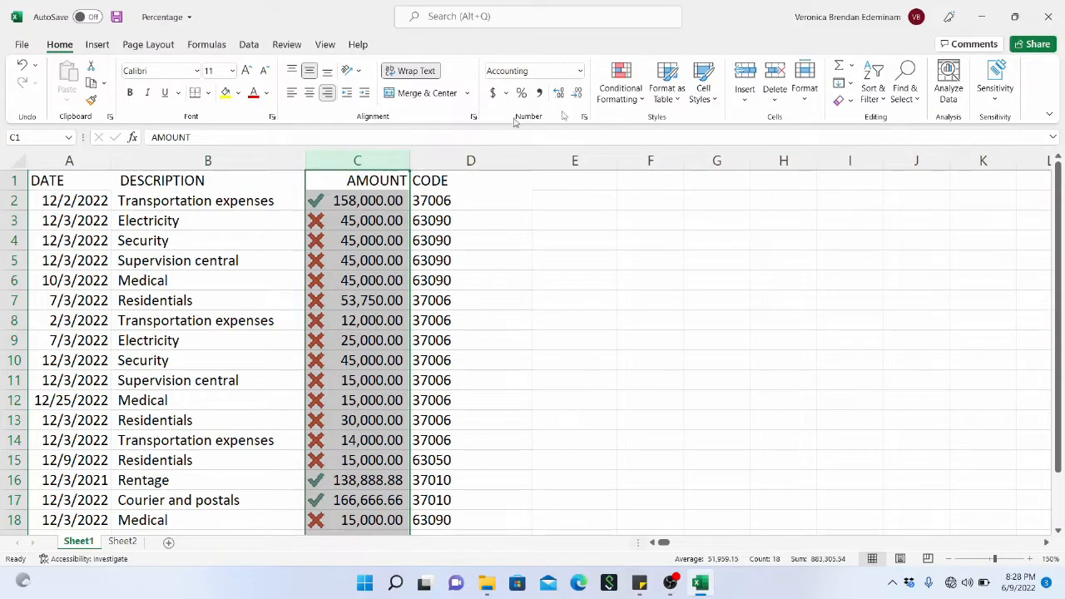
click(637, 98)
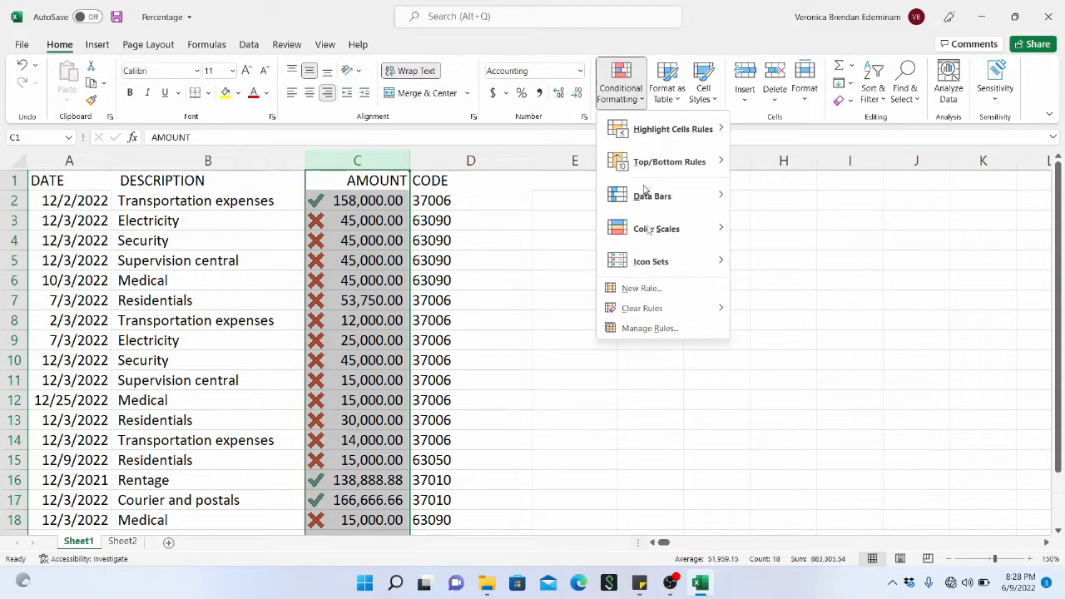
click(653, 289)
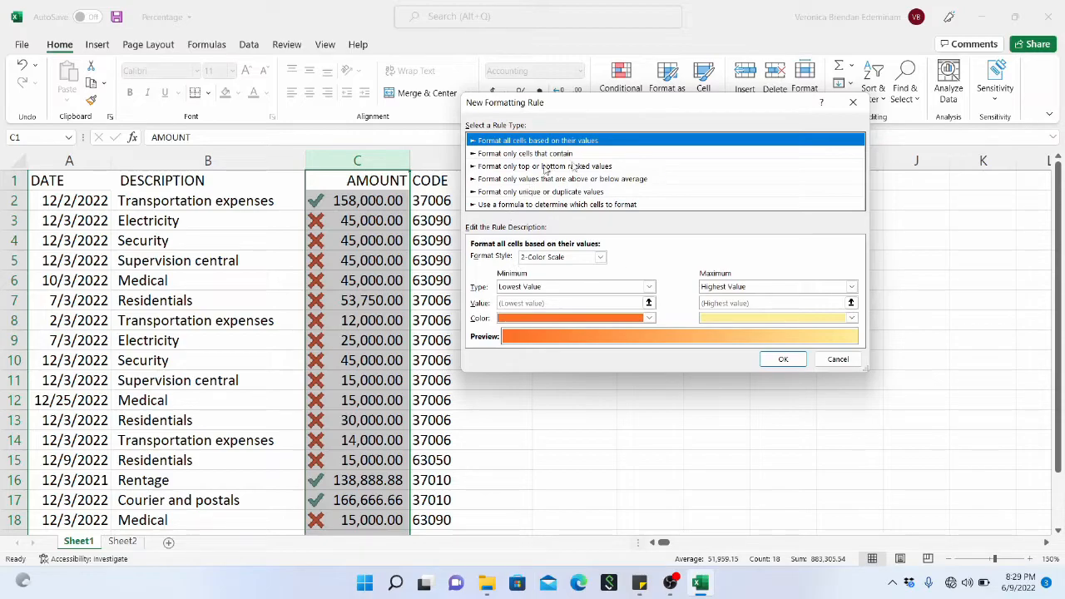
click(853, 103)
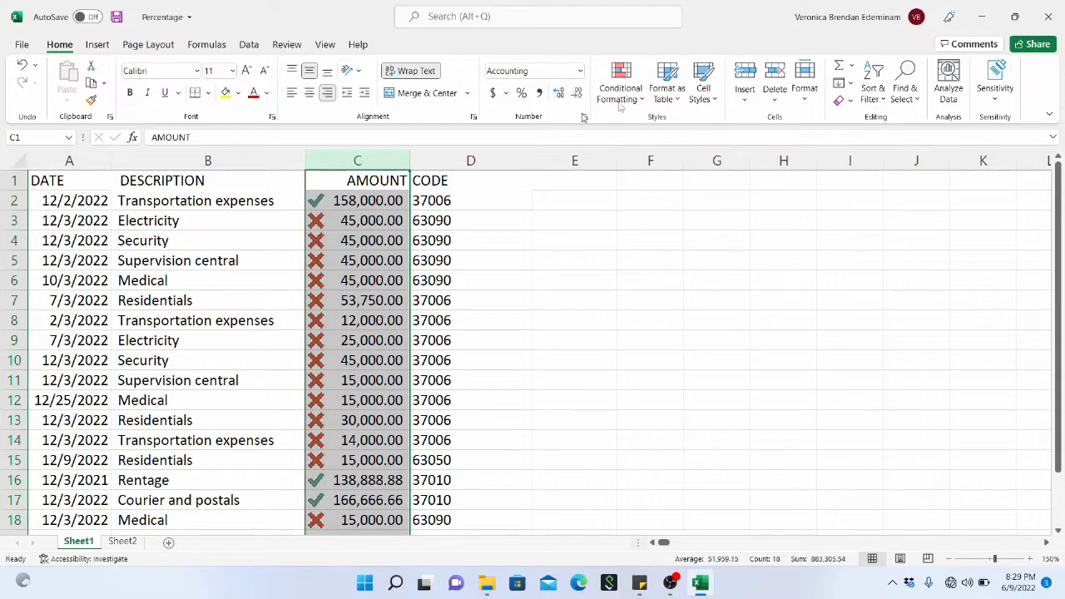
Step: Review the AMOUNT column's rule in the Conditional Formatting Rules Manager, showing the rules for Current Selection
click(637, 99)
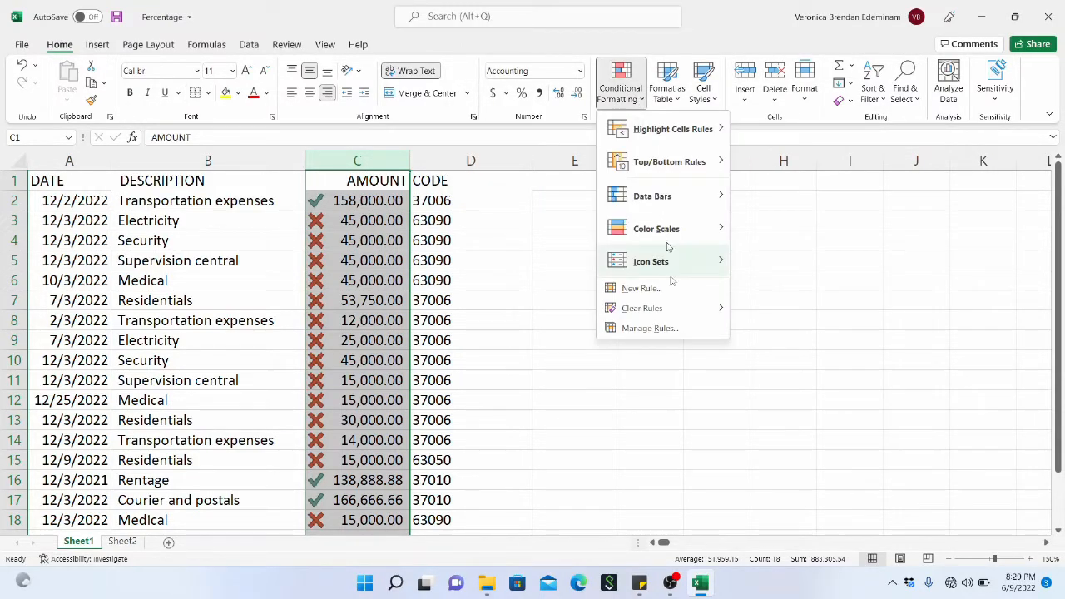
click(678, 333)
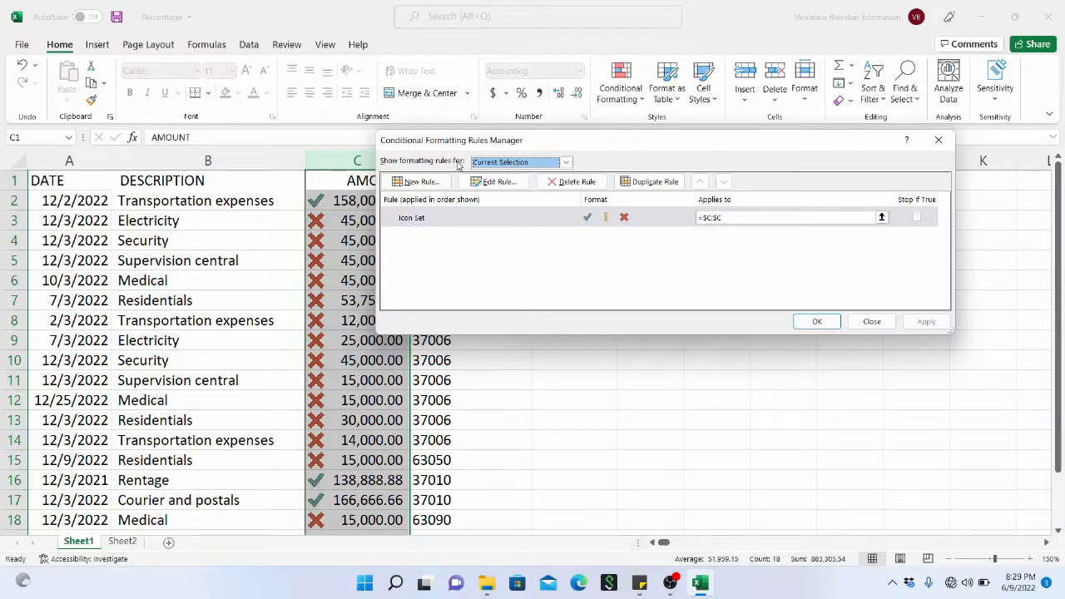
click(566, 162)
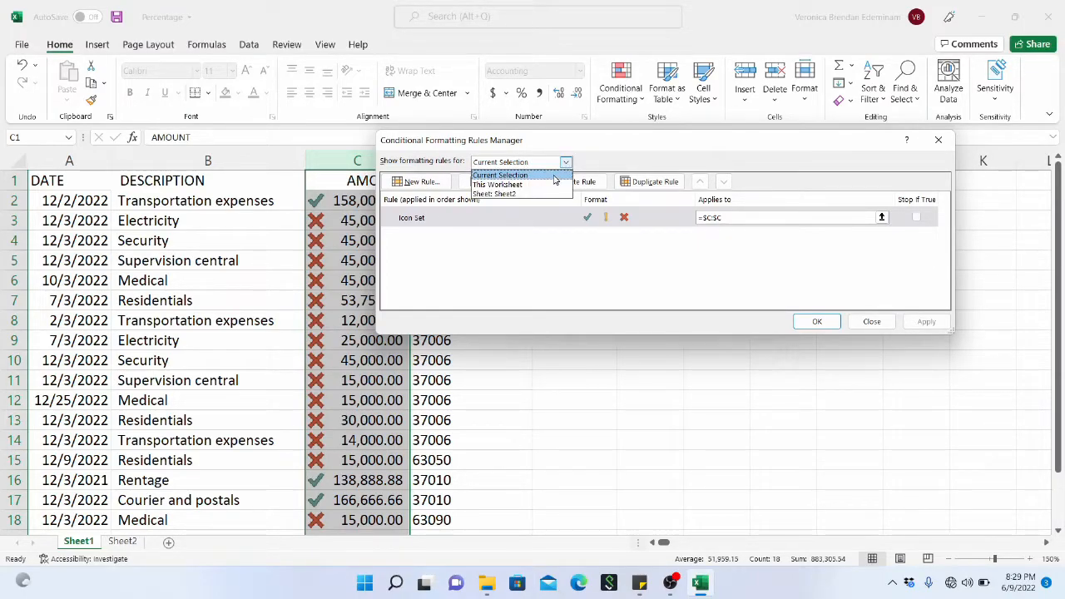
click(554, 177)
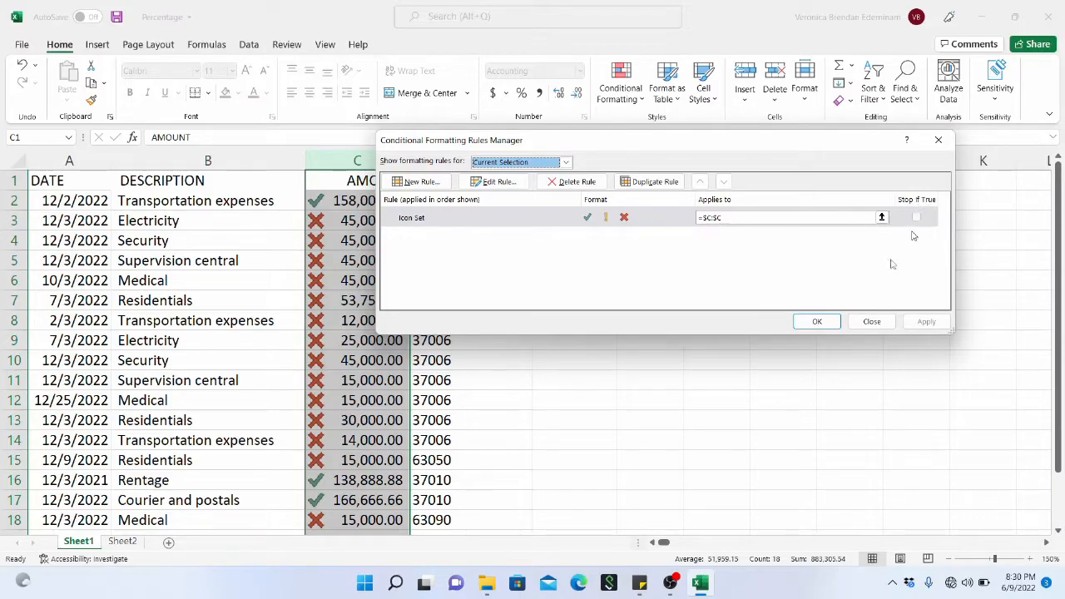
click(827, 320)
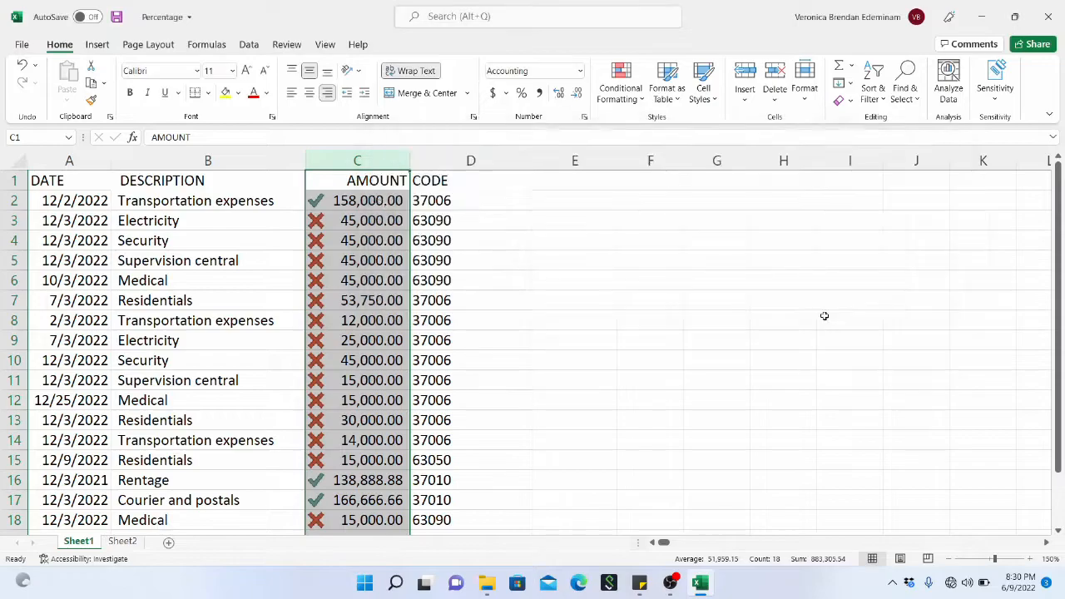
click(524, 279)
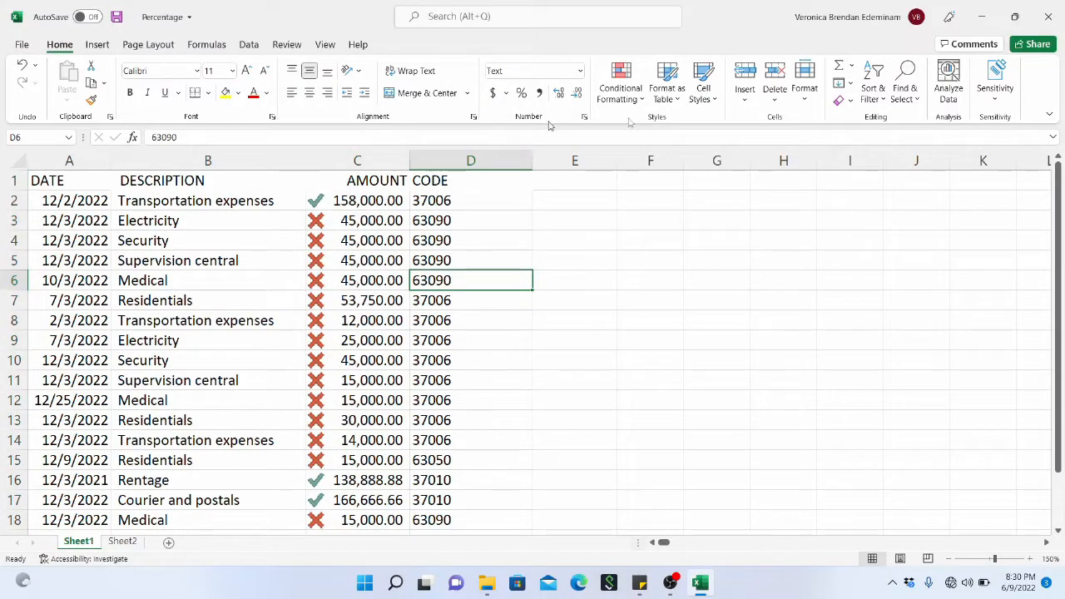
Step: Clear the conditional formatting rules from the AMOUNT column only
click(380, 165)
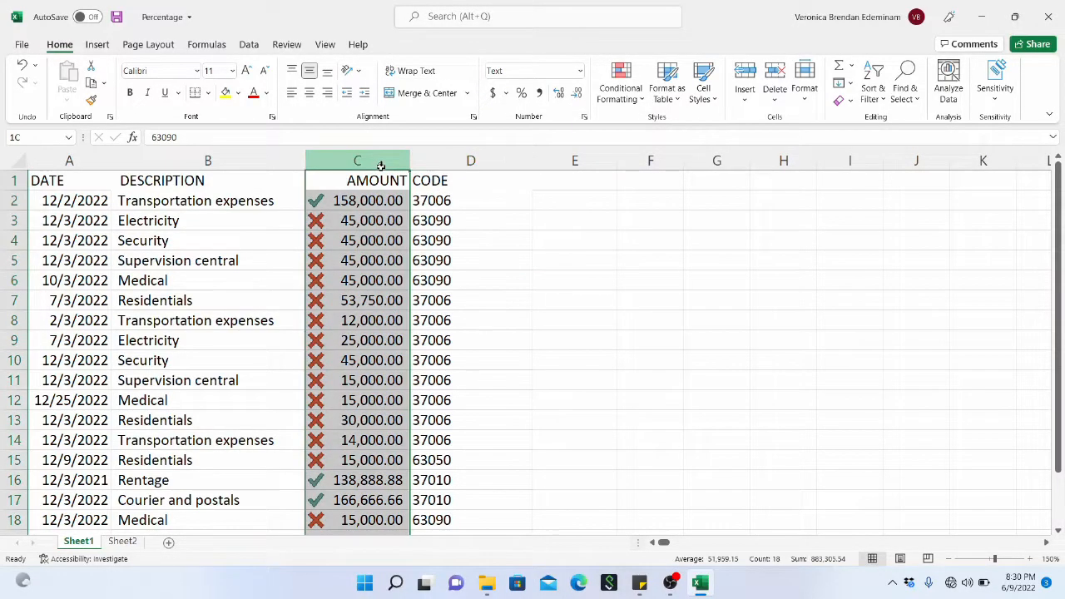
click(633, 100)
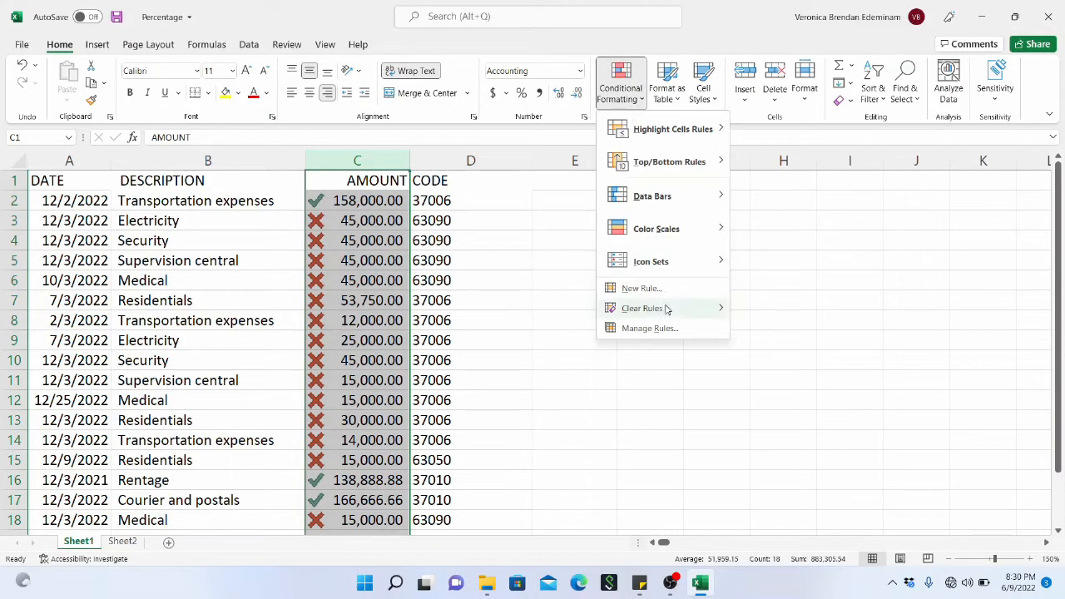
mouse_move(663, 312)
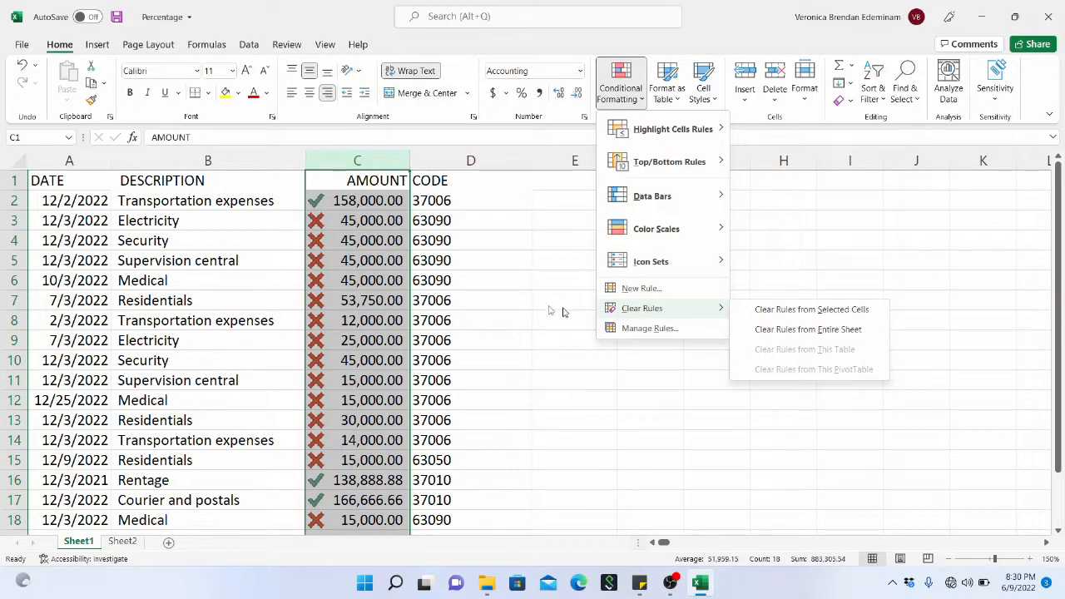
click(788, 313)
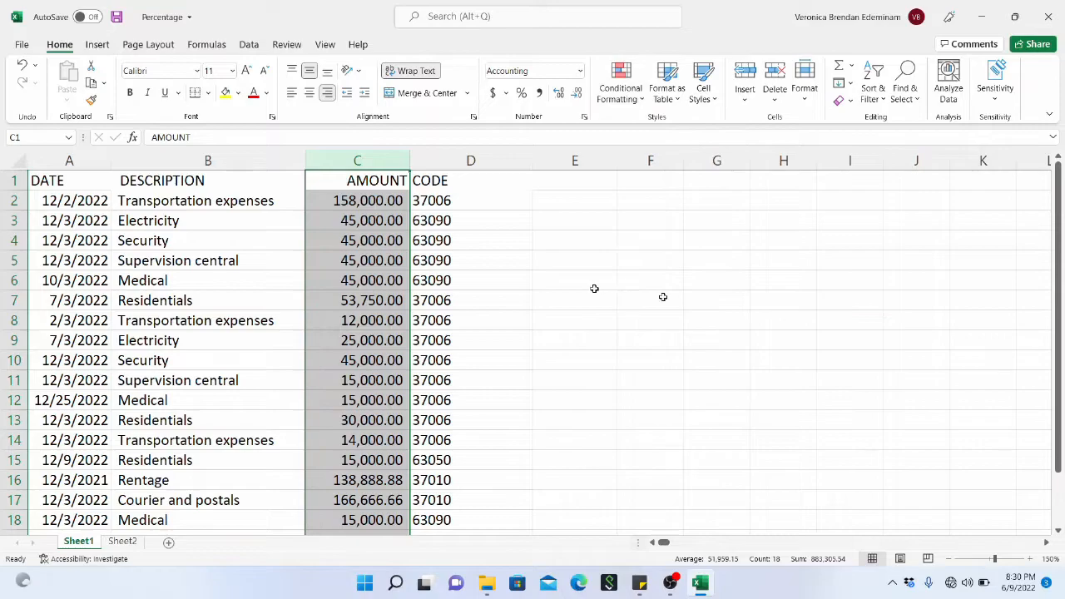
click(530, 279)
scroll(529, 278, down, 1)
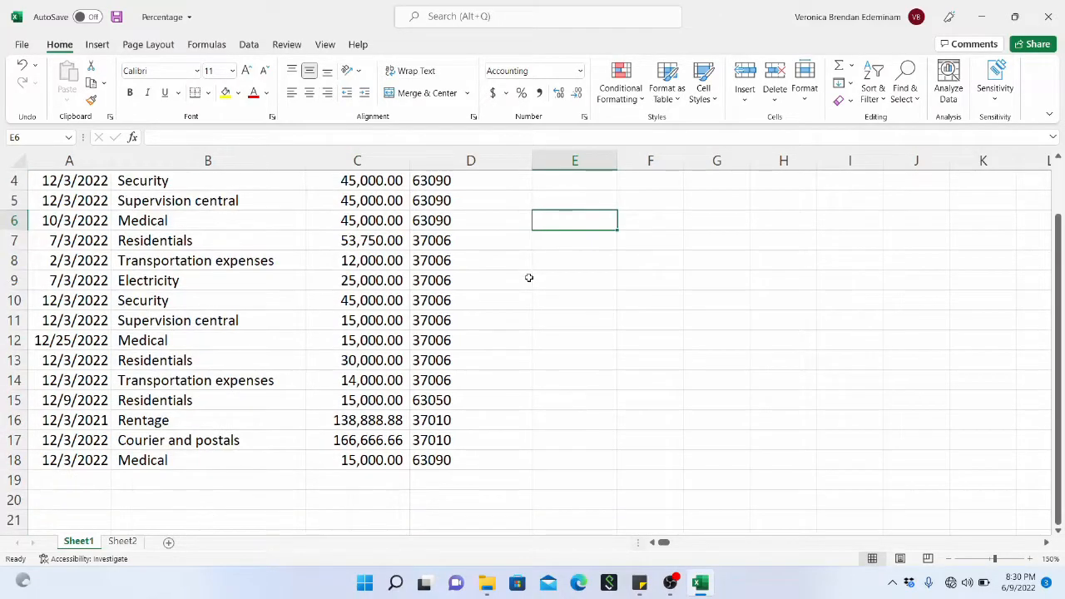
scroll(529, 278, up, 1)
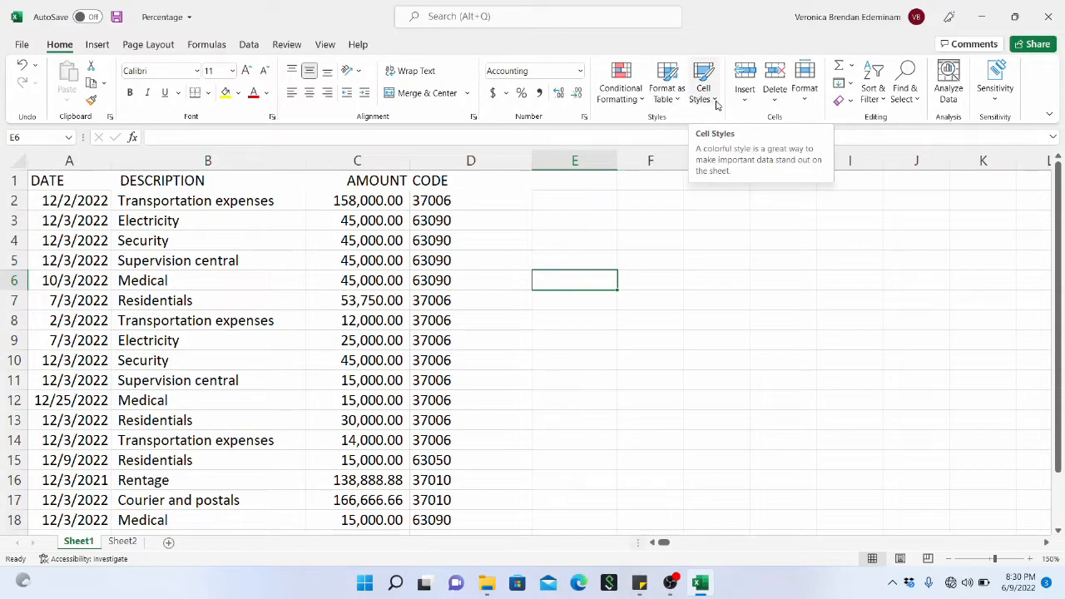
click(624, 320)
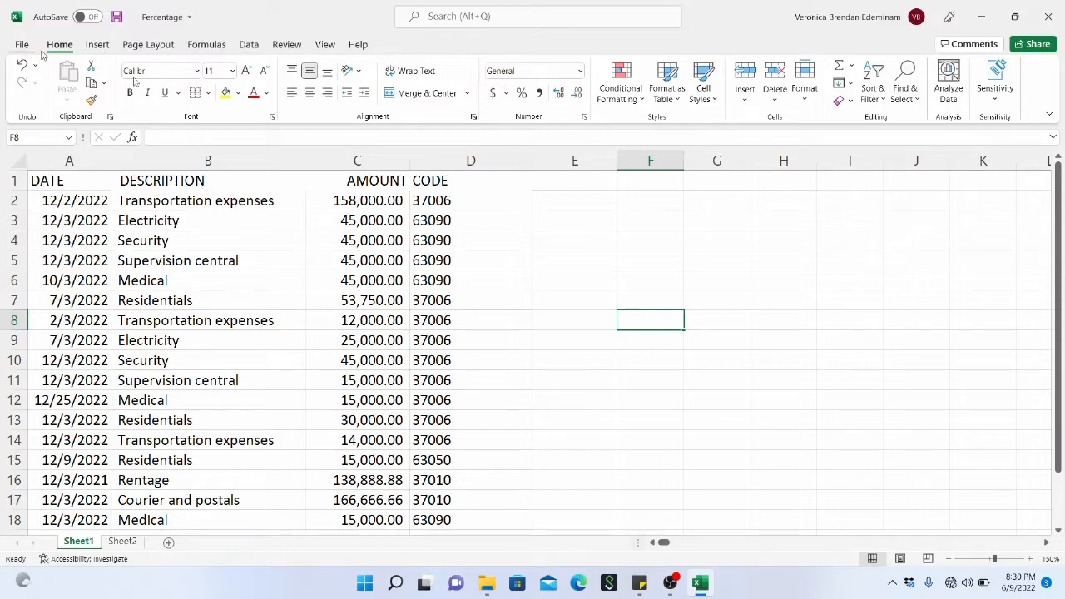
click(539, 369)
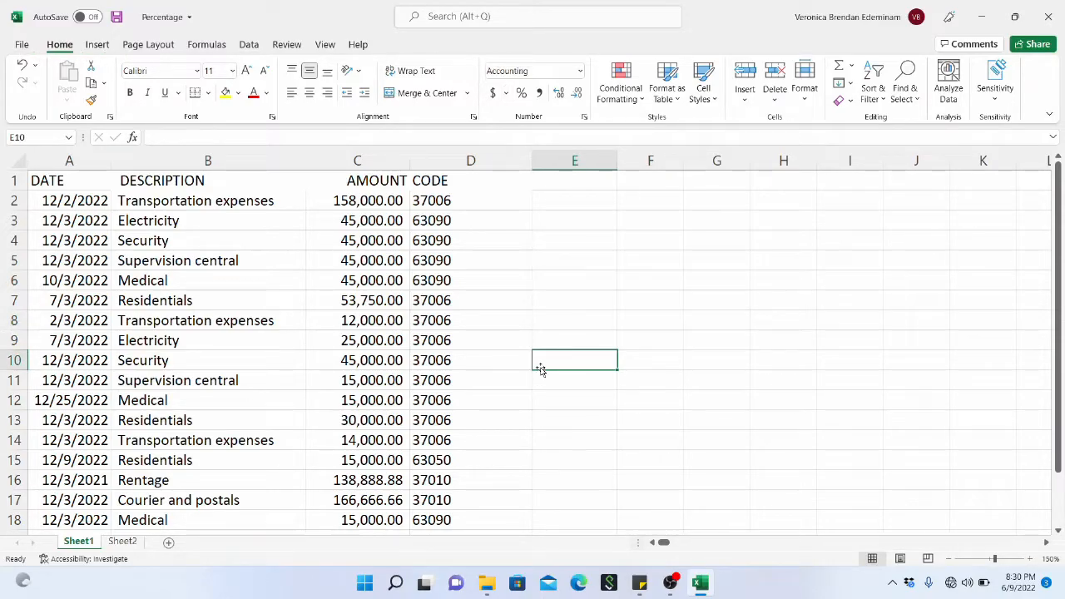